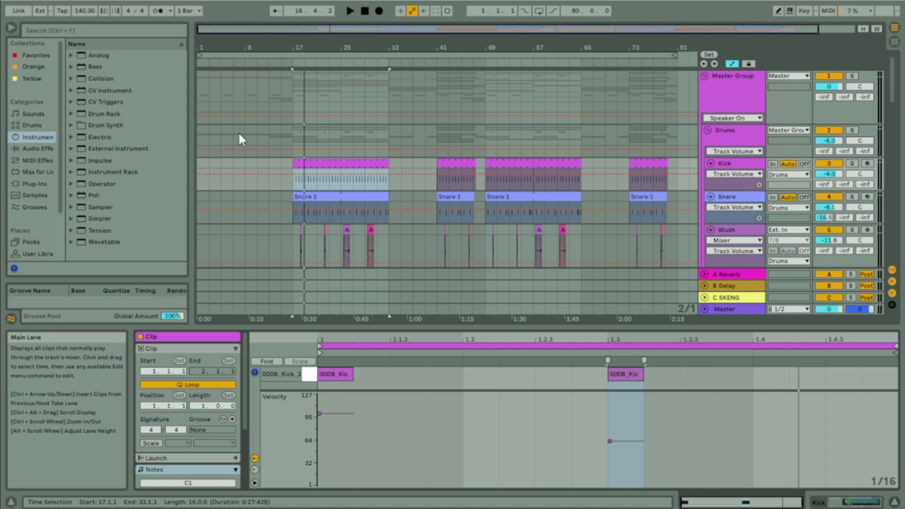
Hide the browser and zoom the arrangement so that the whole song spans the widened timeline.
scroll(893, 86, "down", 3)
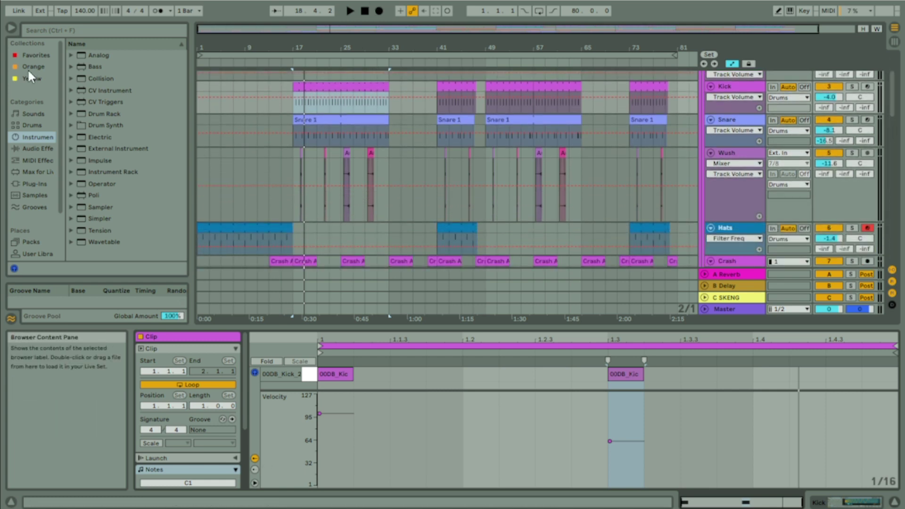
left_click(11, 29)
mouse_move(52, 47)
left_mouse_down()
mouse_move(52, 60)
mouse_move(63, 60)
mouse_move(39, 60)
mouse_move(60, 53)
left_mouse_up()
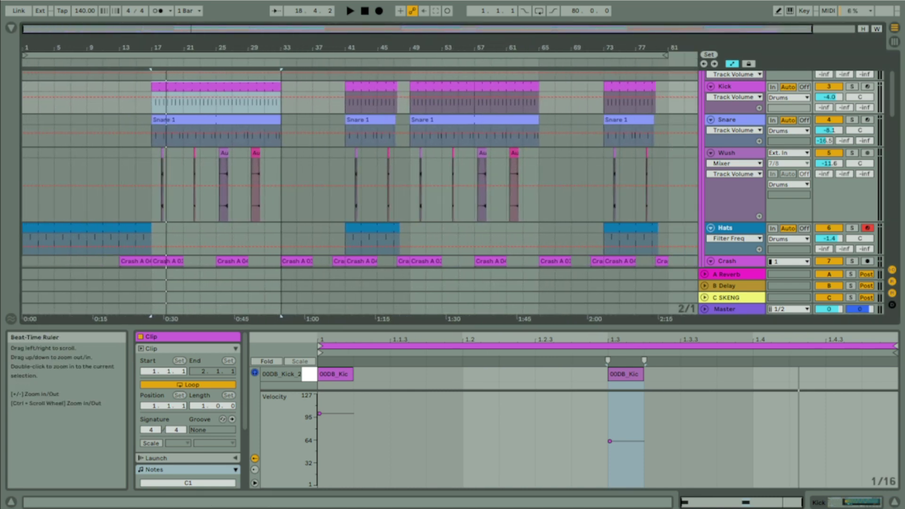
Play the arrangement from bar 1 and enlarge the track area above the clip view.
left_click(367, 10)
key("space")
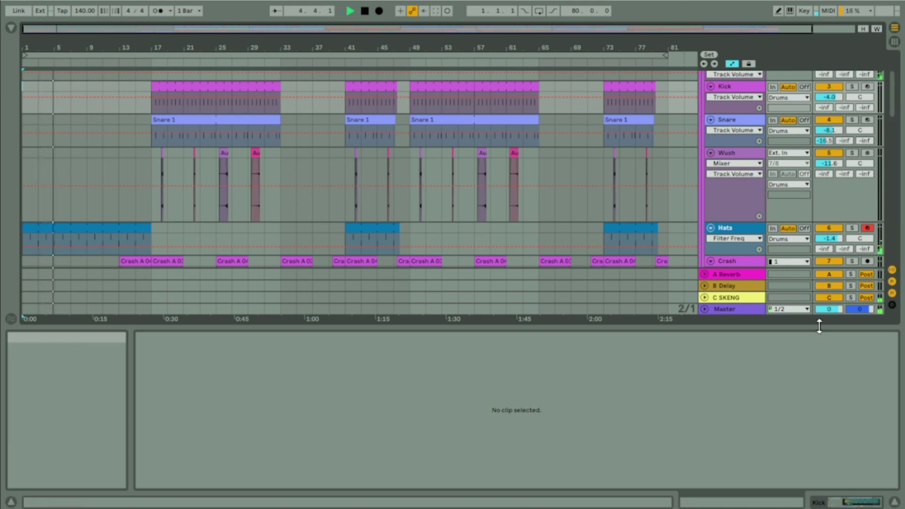
left_click_drag(820, 325, 818, 388)
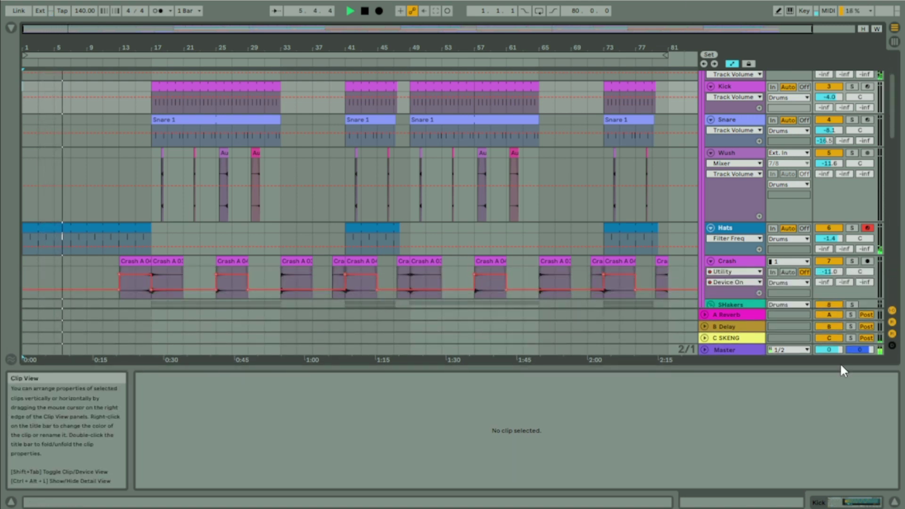
left_click_drag(892, 128, 893, 148)
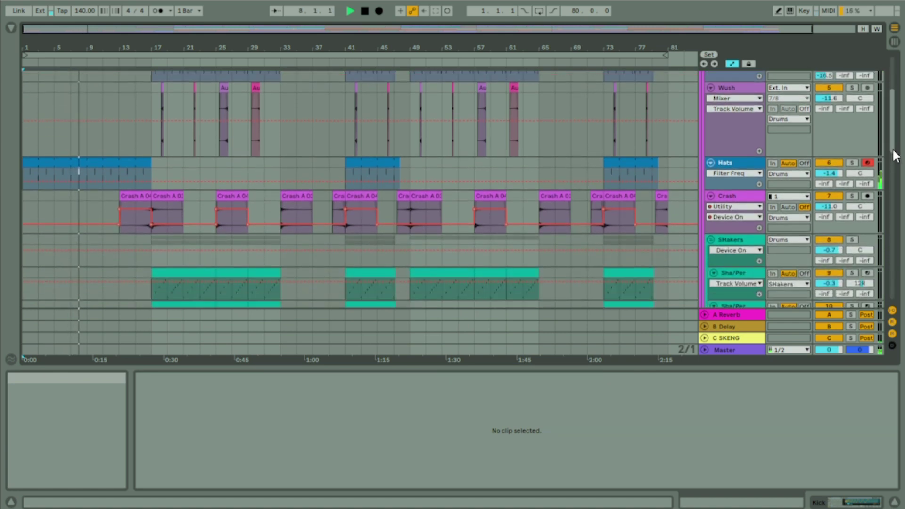
Reduce the Wush track's height to show the tracks below it, and stop playback in bar 50.
left_click(736, 155)
left_click_drag(736, 153, 740, 116)
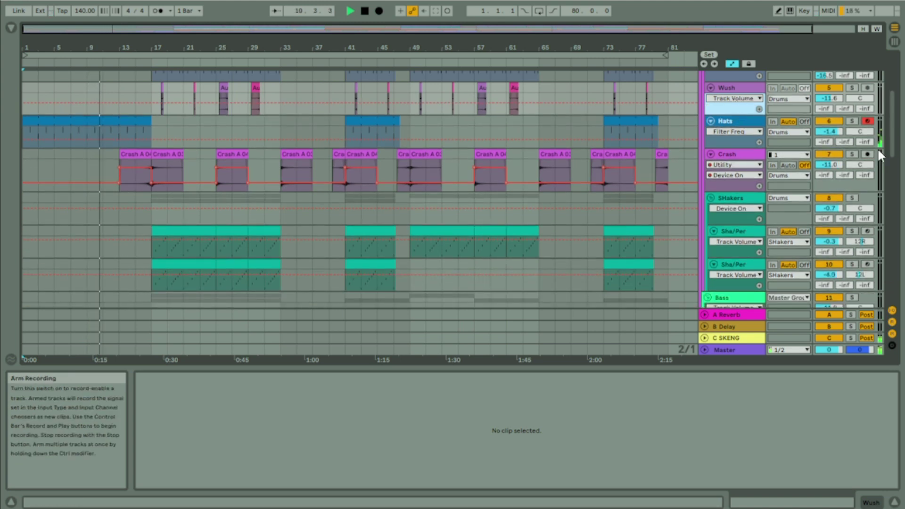
mouse_move(893, 140)
left_mouse_down()
mouse_move(901, 294)
mouse_move(903, 151)
left_mouse_up()
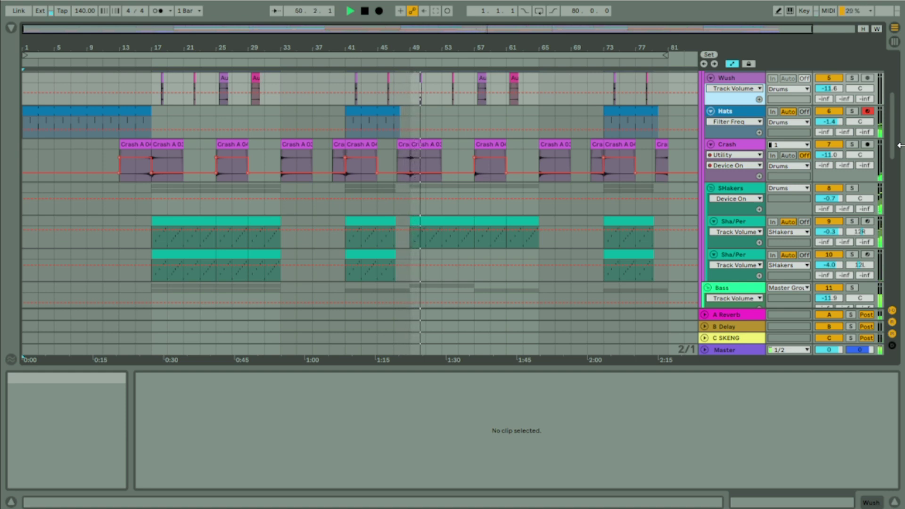
key("space")
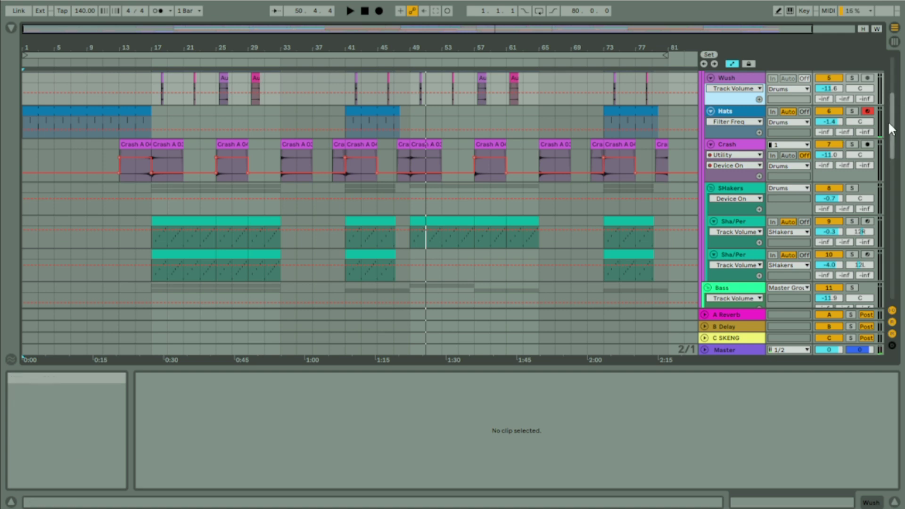
Open the Kick track's Drum Rack and examine its kick sample.
scroll(895, 104, "up", 5)
scroll(896, 105, "up", 1)
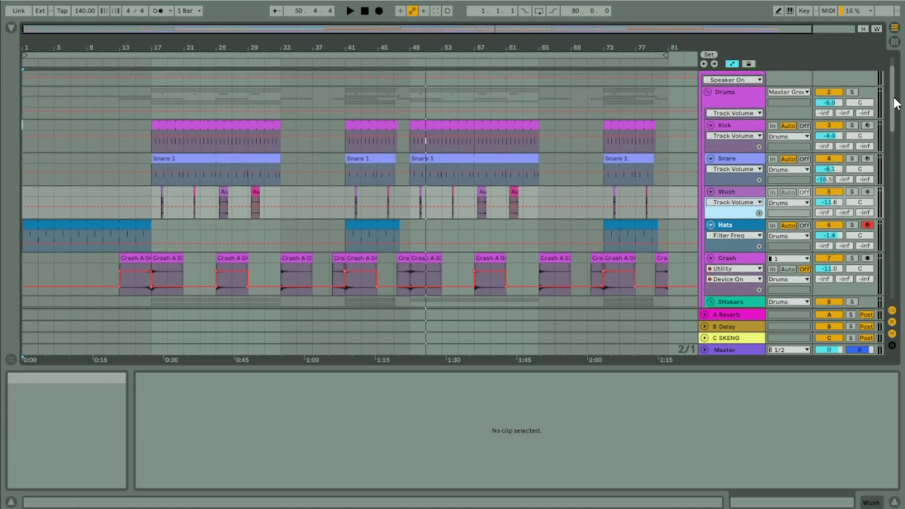
left_click(743, 97)
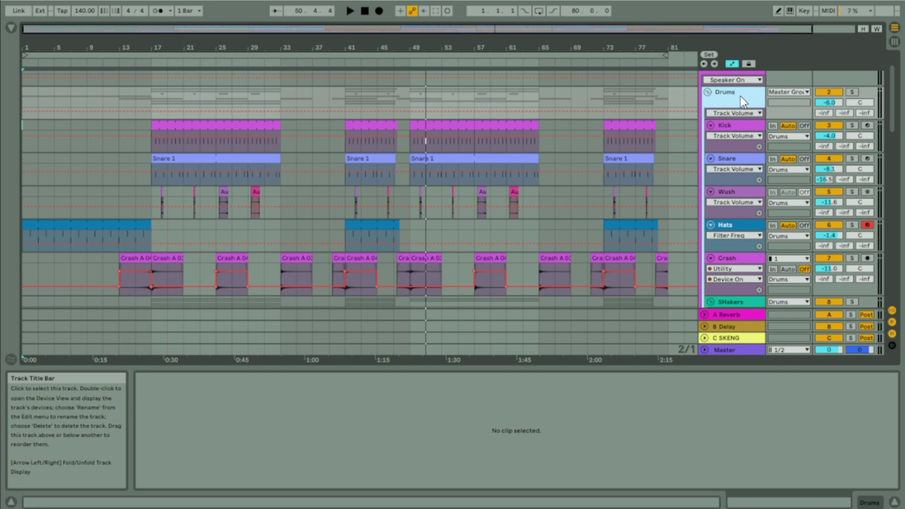
left_click(192, 123)
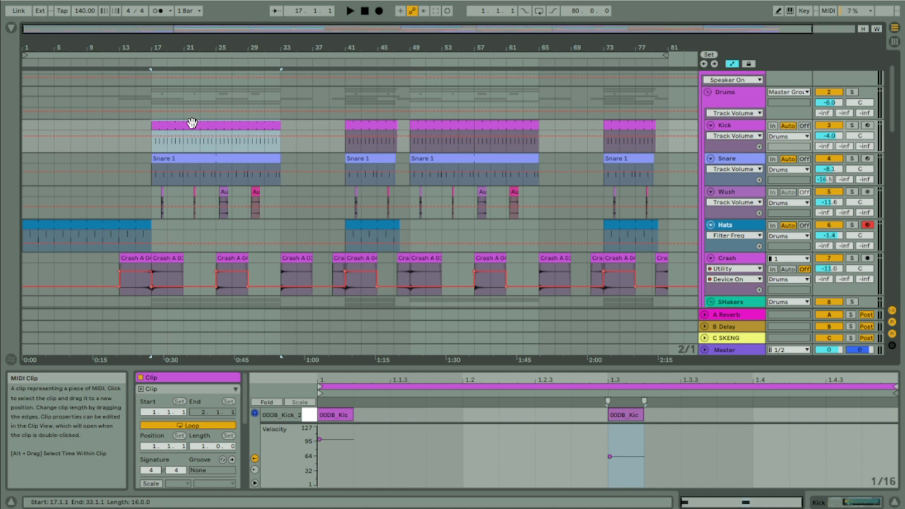
left_click(725, 125)
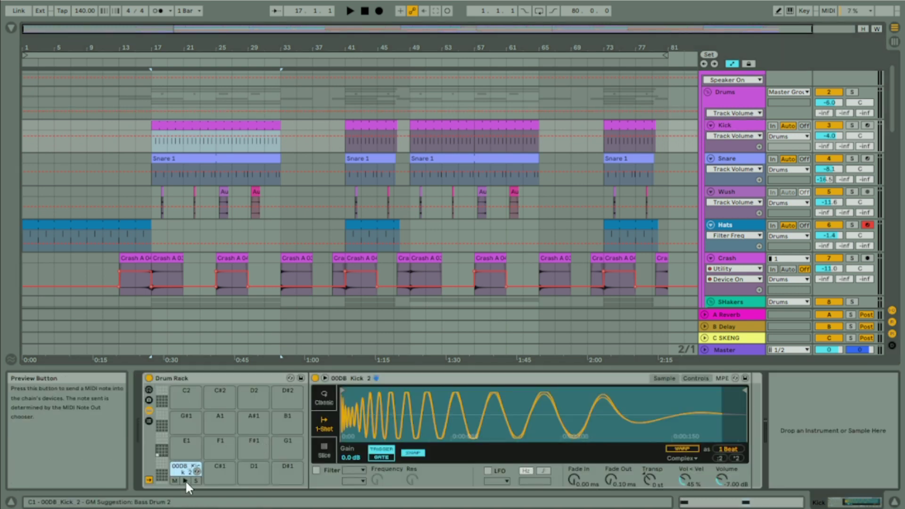
Examine the notes and velocities of the Kick clip at bar 17, and return to the track's Drum Rack.
left_click(158, 129)
double_click(158, 129)
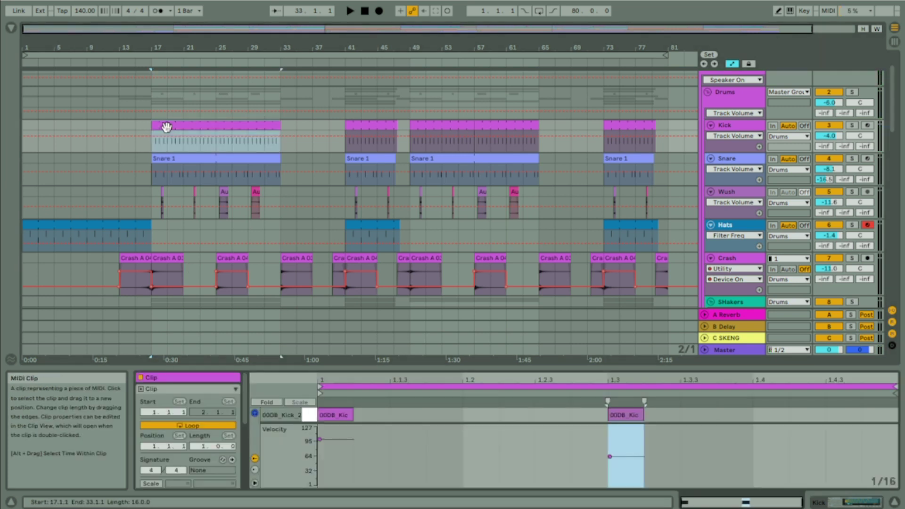
left_click_drag(454, 424, 453, 455)
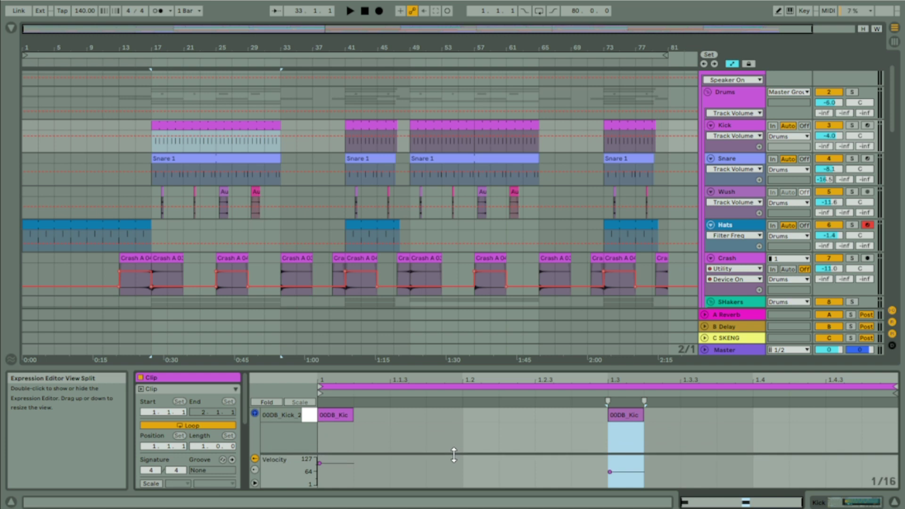
left_click_drag(616, 454, 616, 434)
left_click(617, 438)
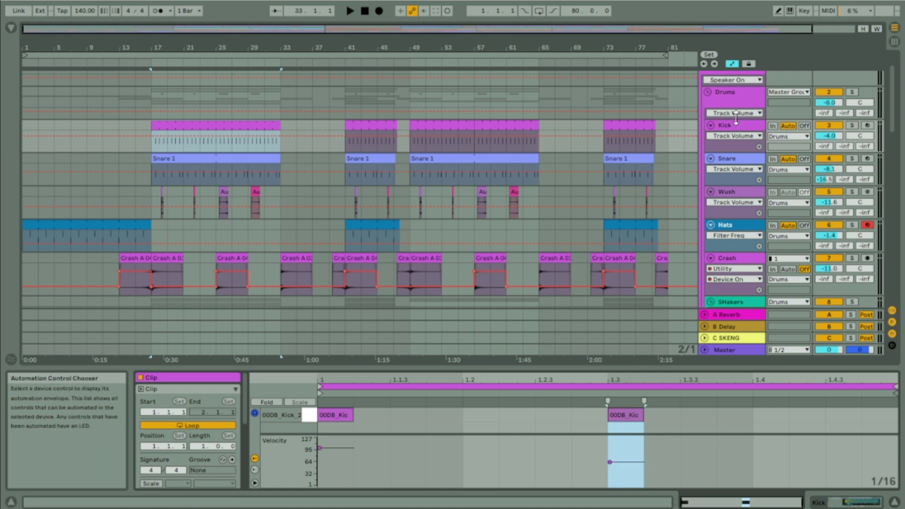
double_click(736, 126)
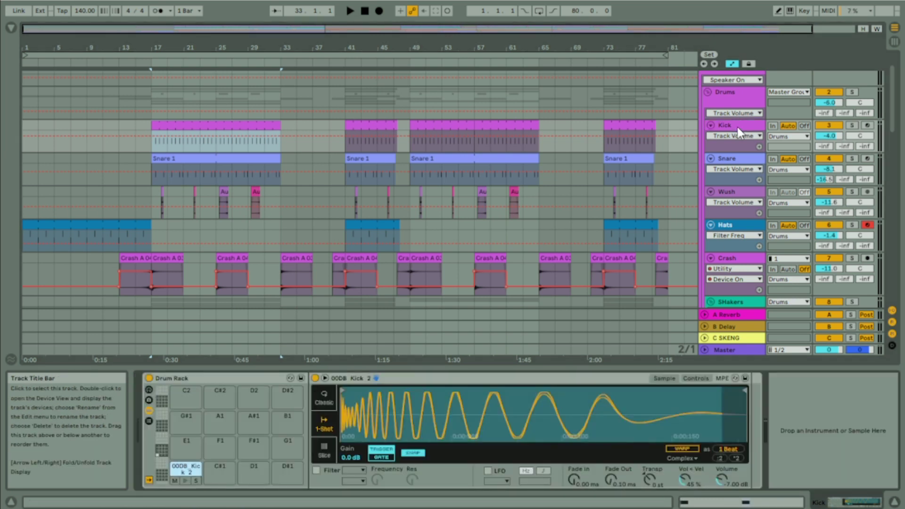
Show the Snare track's Drum Rack and play the snare clip from bar 17 with the track soloed.
left_click(734, 159)
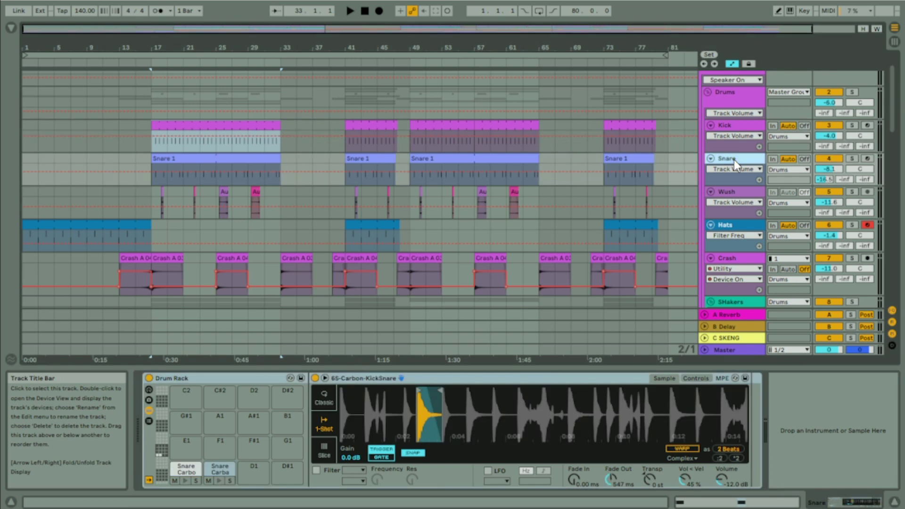
left_click(169, 159)
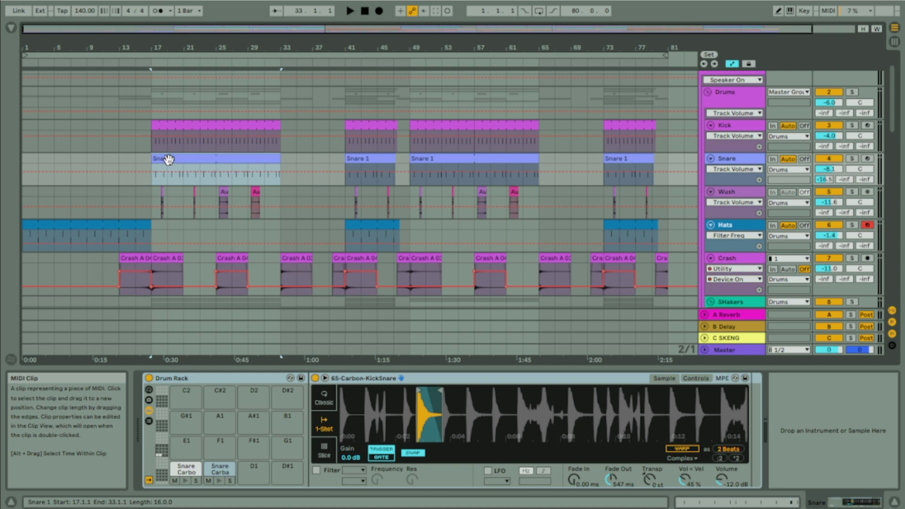
key("space")
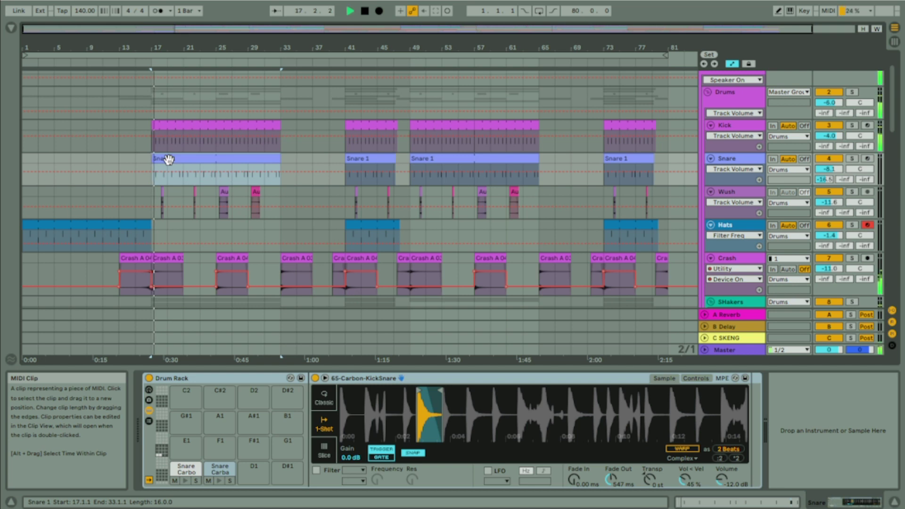
left_click(853, 160)
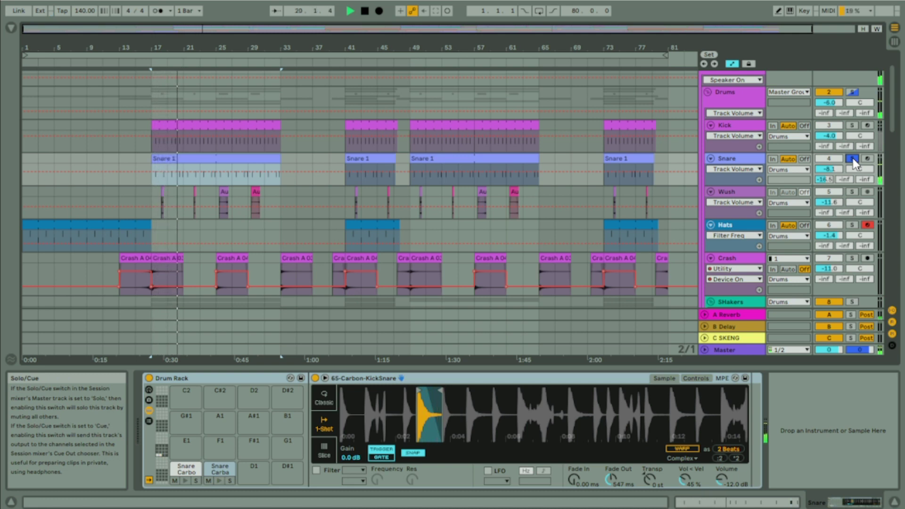
key("space")
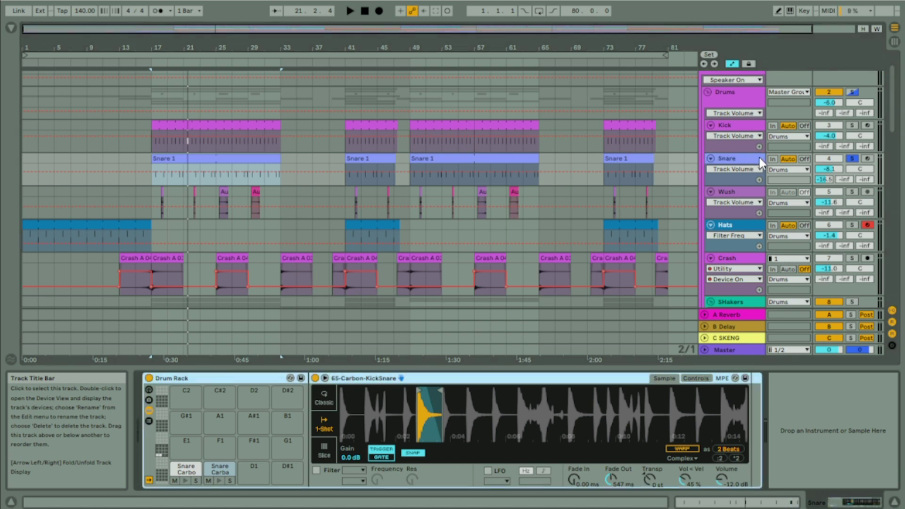
Play the soloed Snare with its A-Reverb send at -inf dB, and undo the send change for comparison.
left_click_drag(828, 179, 829, 210)
key("space")
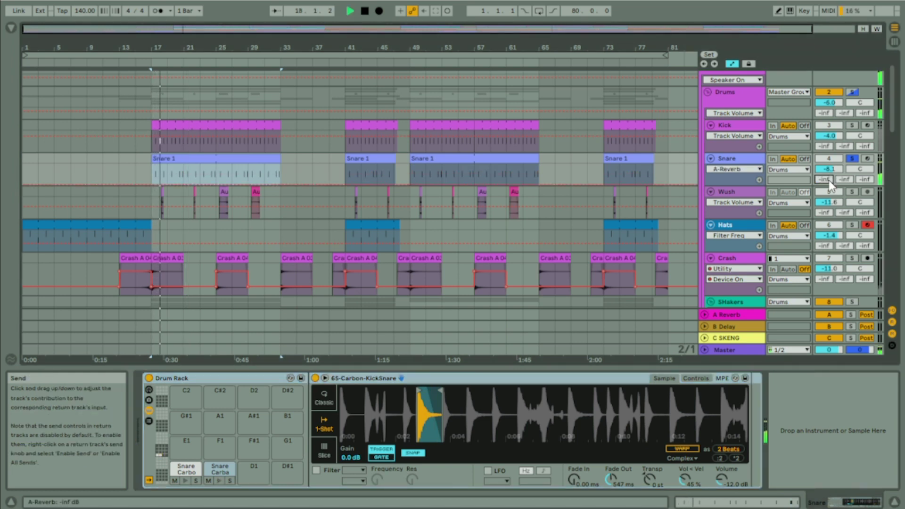
key("ctrl+z")
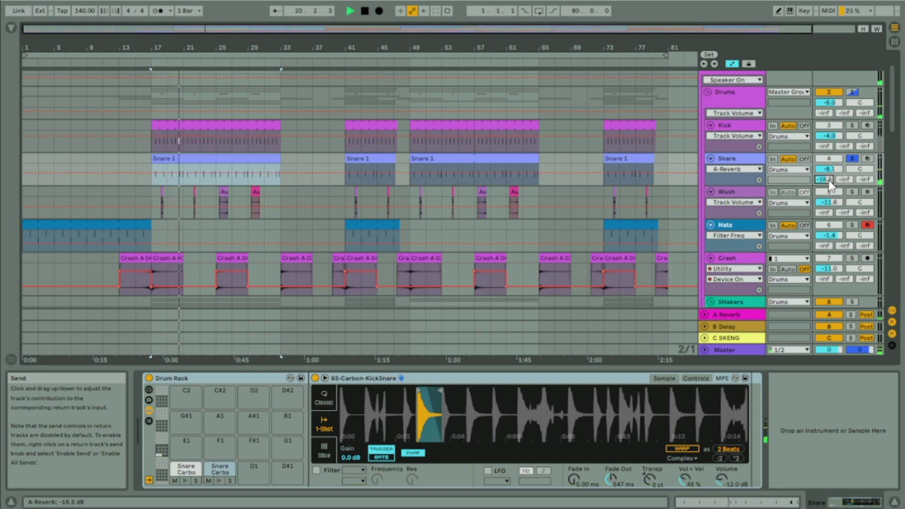
key("space")
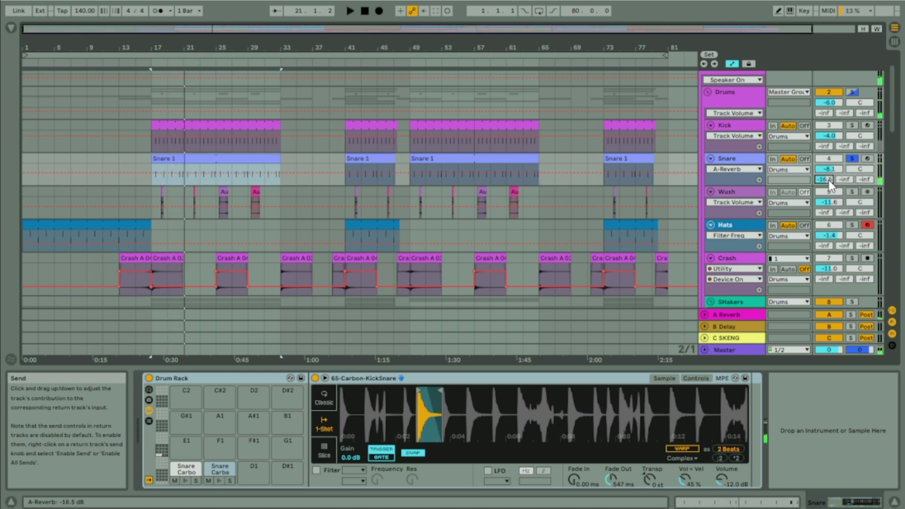
Zoom in on the Wush clip at 18.2 and play it with the Wush track soloed.
left_click(746, 196)
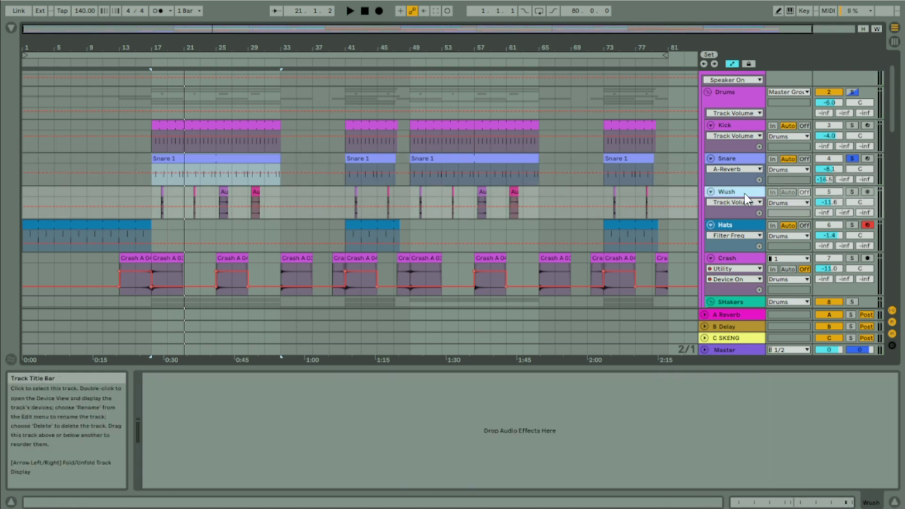
left_click_drag(160, 46, 254, 45)
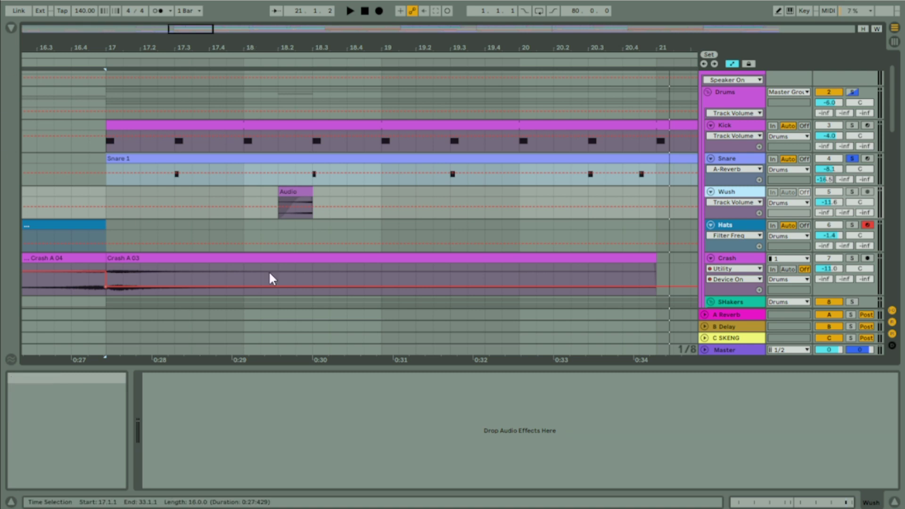
left_click(293, 193)
key("space")
key("space")
left_click(852, 192)
key("space")
key("space")
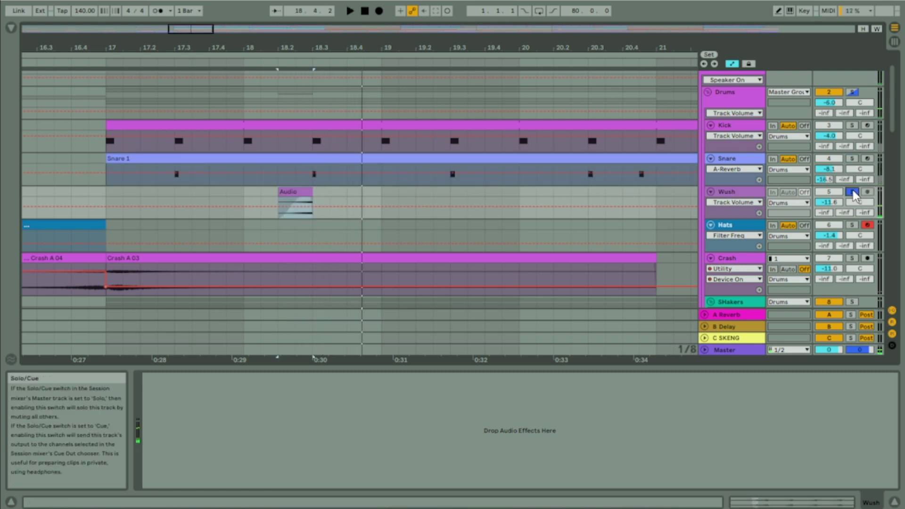
Audition the Wush clips at 18.2 and 22.2 with the track volume at -4.6 dB, and restore the volume to -11.6 dB.
mouse_move(840, 201)
left_mouse_down()
mouse_move(839, 192)
mouse_move(838, 201)
left_mouse_up()
key("space")
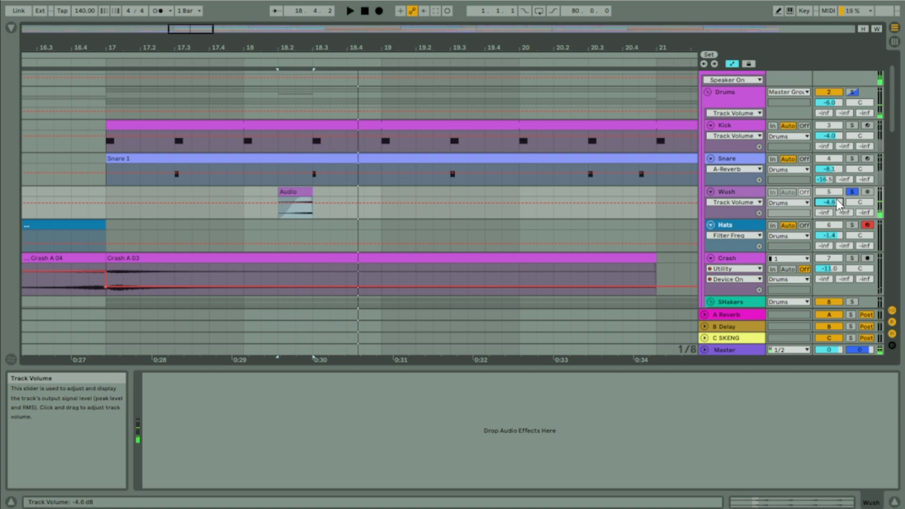
left_click(653, 48)
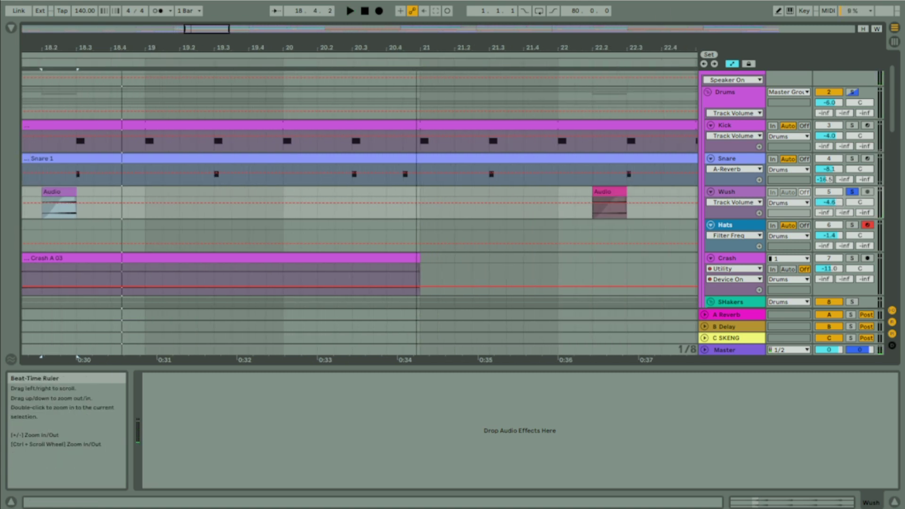
left_click_drag(424, 47, 252, 46)
left_click(457, 196)
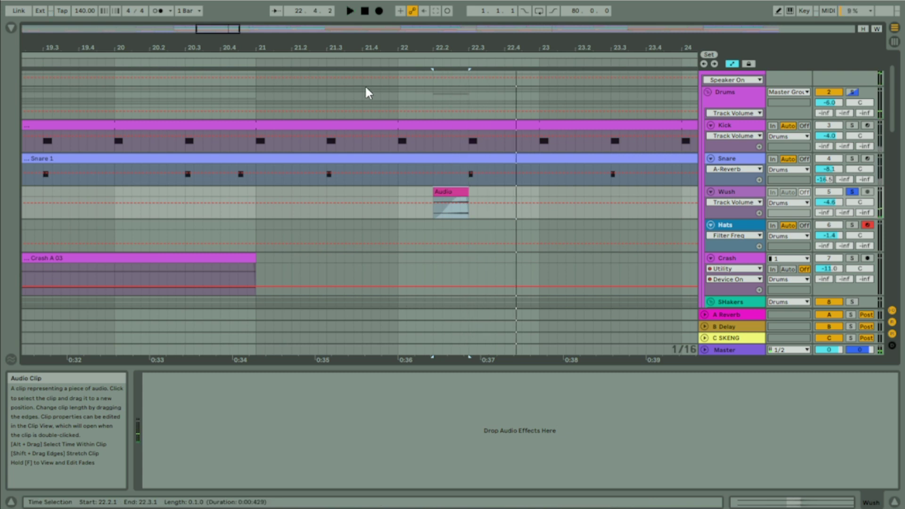
left_click_drag(334, 47, 333, 29)
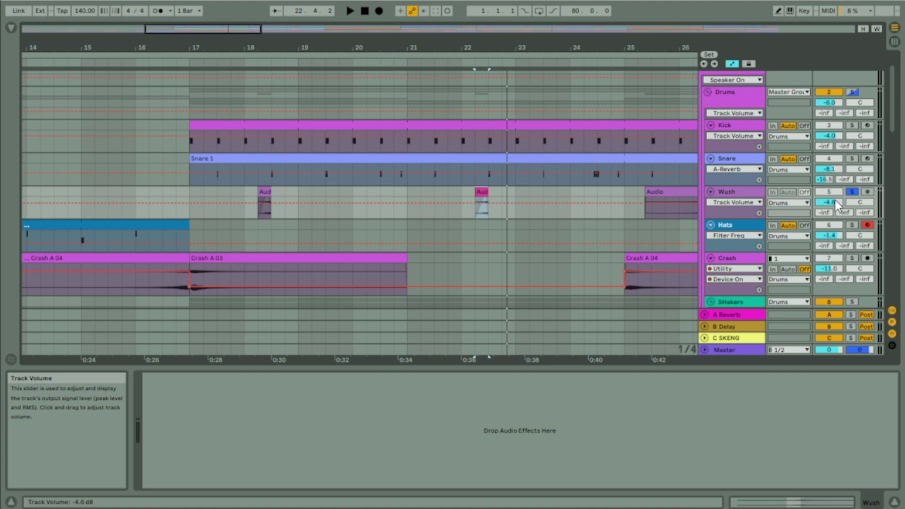
scroll(836, 200, "down", 5)
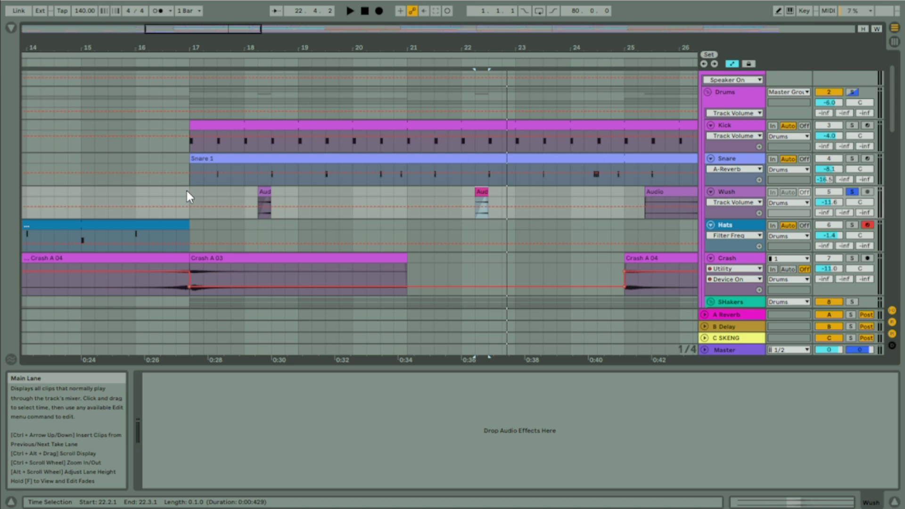
Insert a new audio track directly below the Snare track, with the Wush clip's time range at 18.2 selected.
left_click(266, 192)
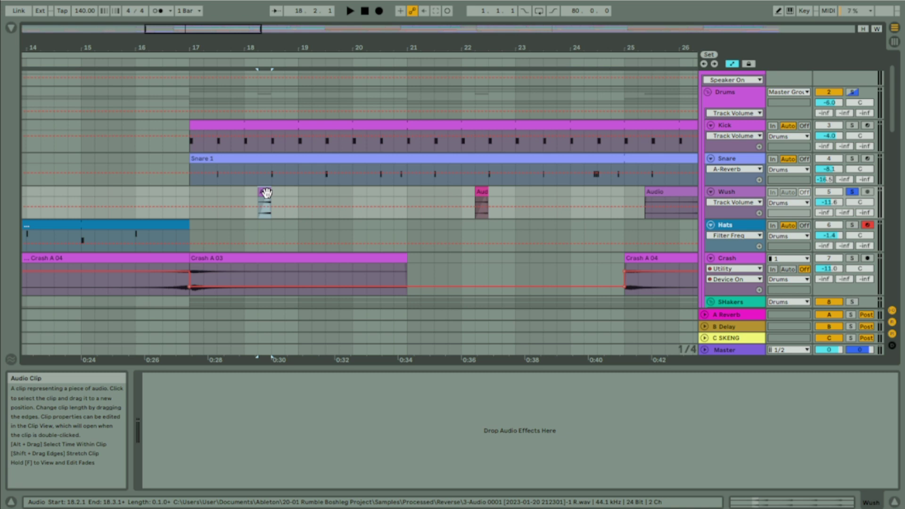
left_click(747, 159)
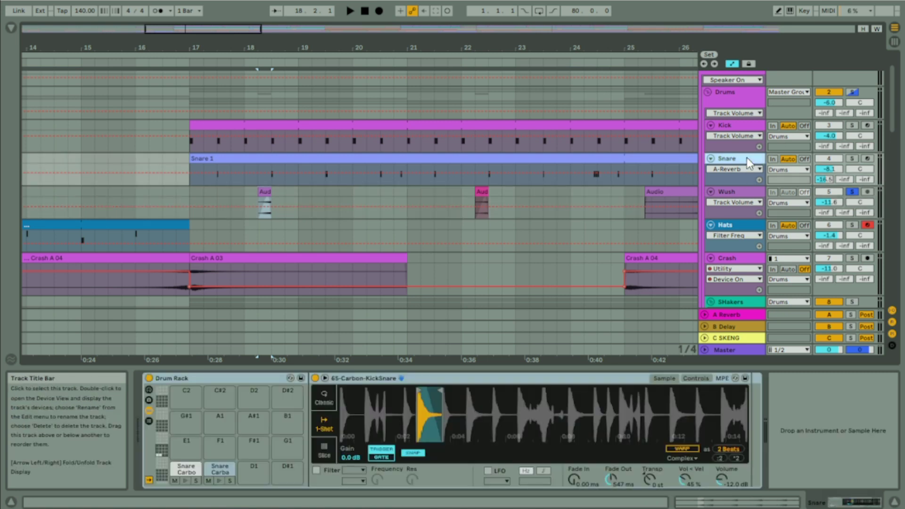
key("ctrl+t")
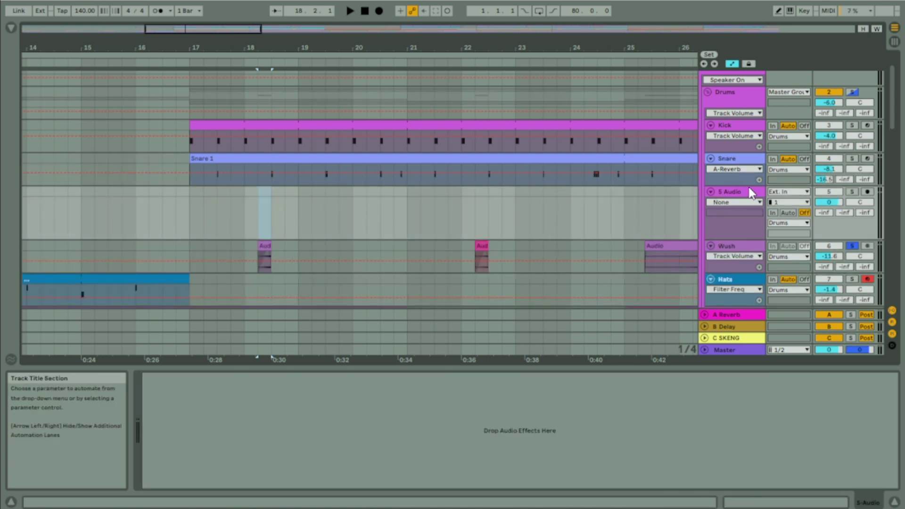
Set the new audio track's input to Resampling and arm the track for recording.
left_click(806, 193)
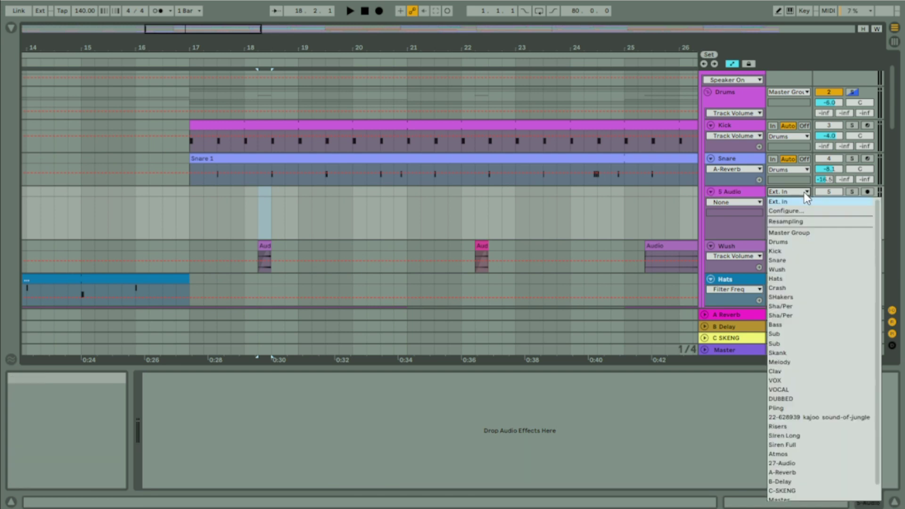
left_click(790, 222)
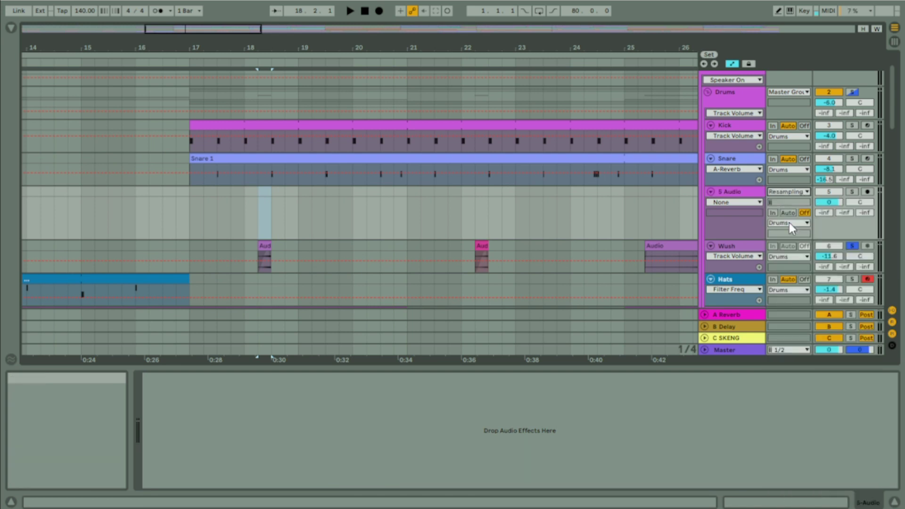
left_click(733, 193)
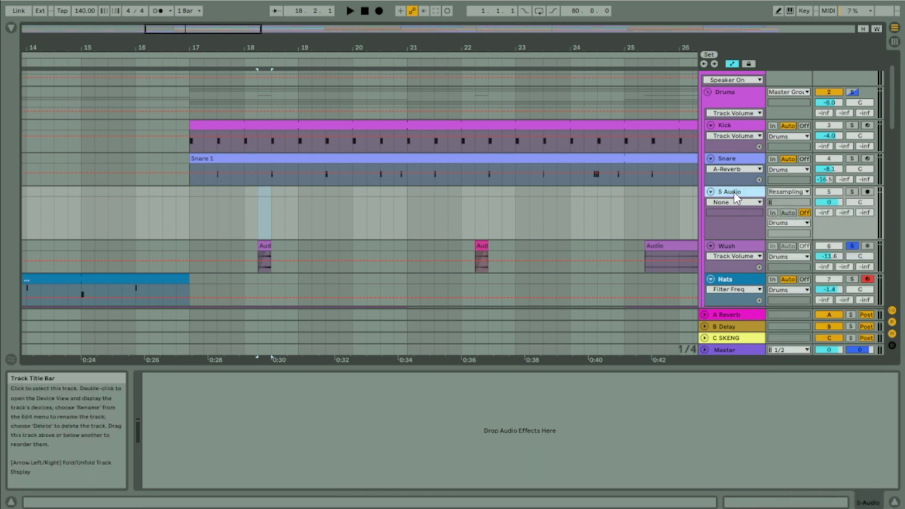
left_click(868, 191)
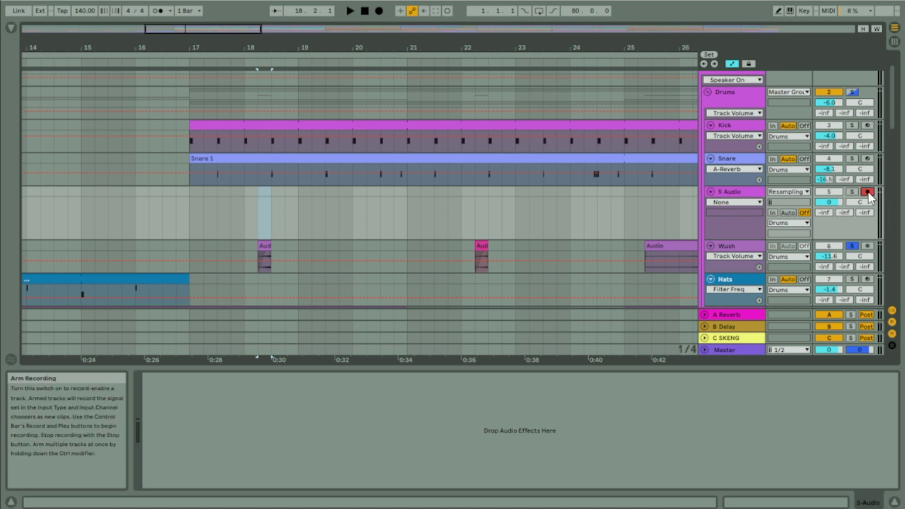
Switch the solo from Wush to Snare with the insert marker at 18.2, and delete the empty audio track.
left_click(852, 246)
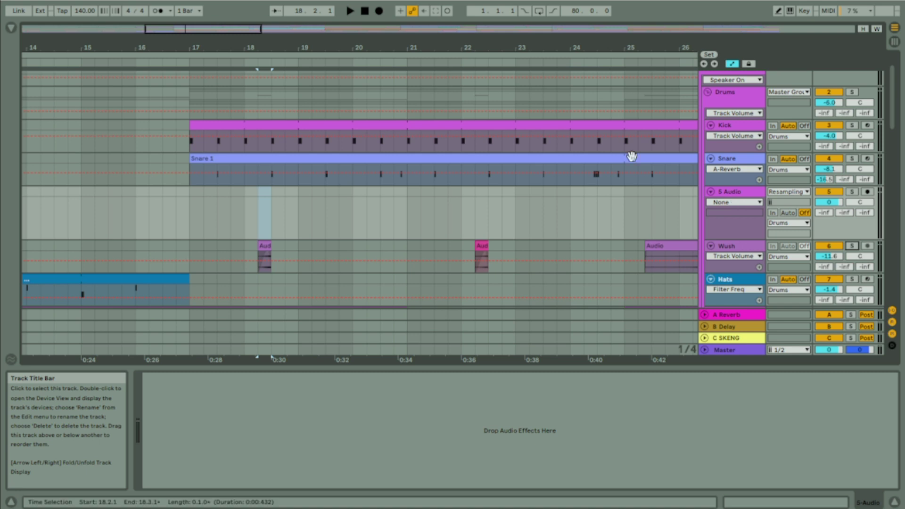
left_click(269, 247)
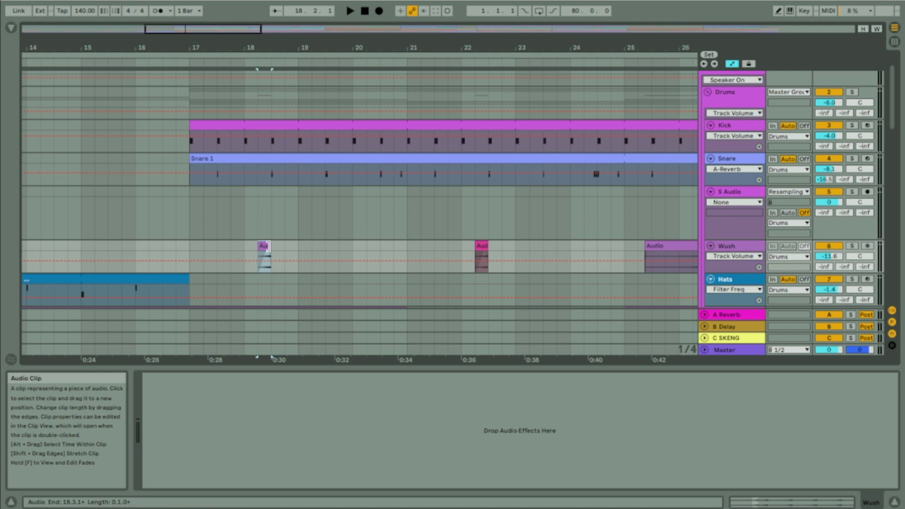
left_click(258, 178)
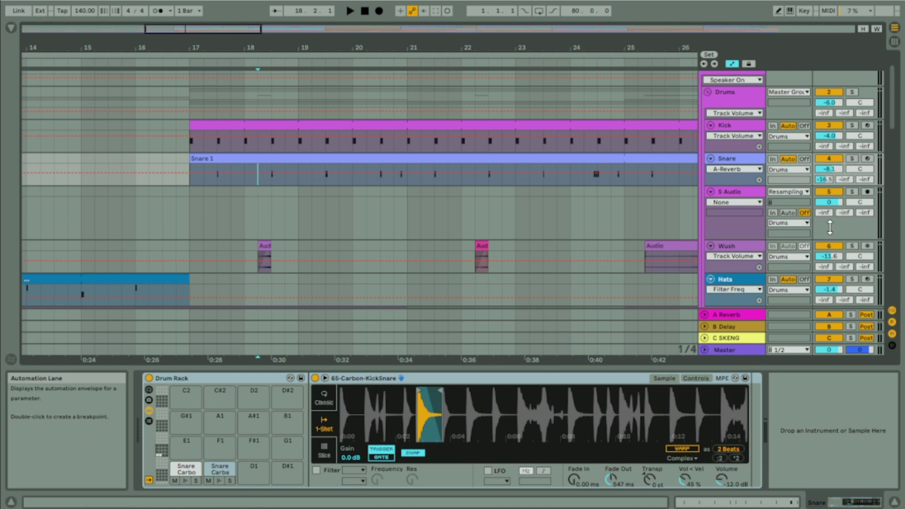
left_click(852, 159)
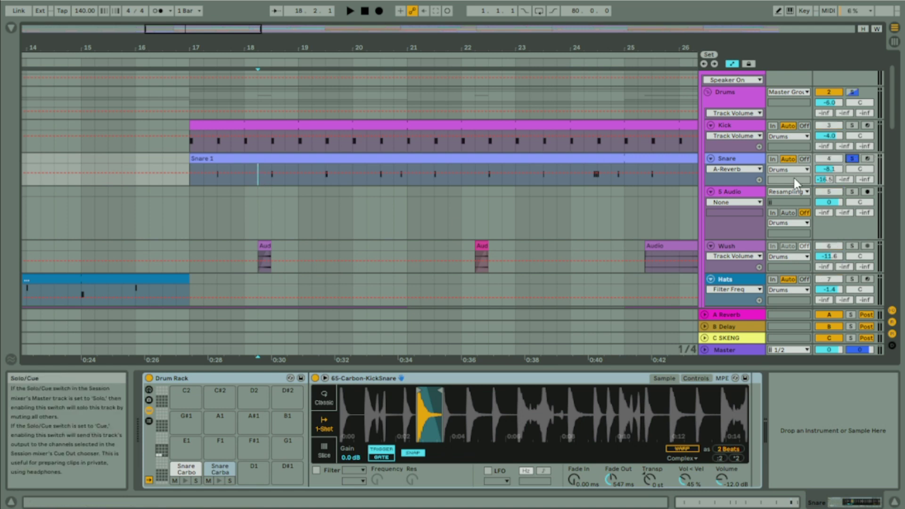
left_click(759, 192)
key("Delete")
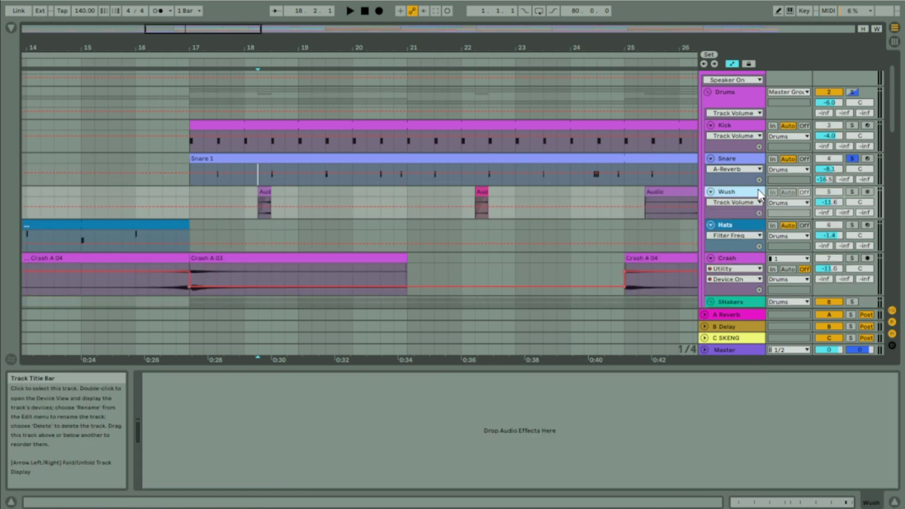
Play the Snare and Wush tracks soloed together from 18.2 and from 22.2, and clear both solos.
left_click(852, 193)
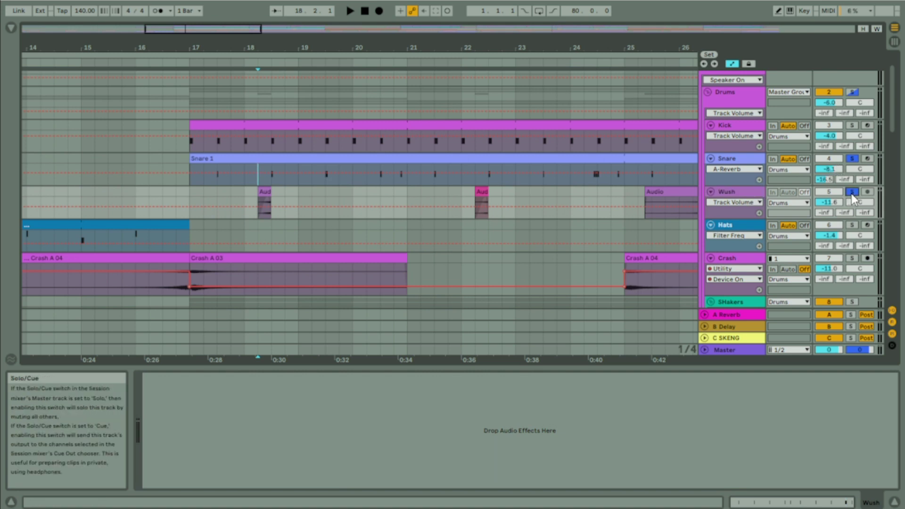
key("space")
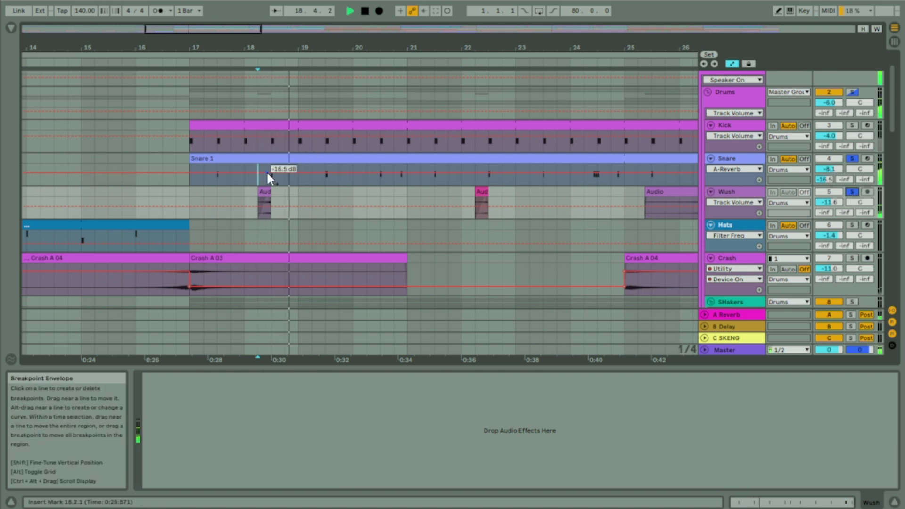
key("space")
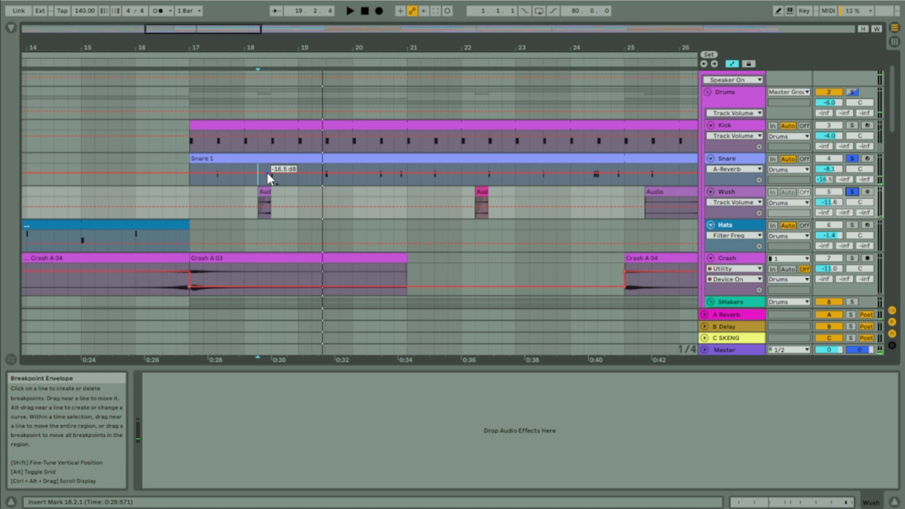
left_click(476, 183)
key("space")
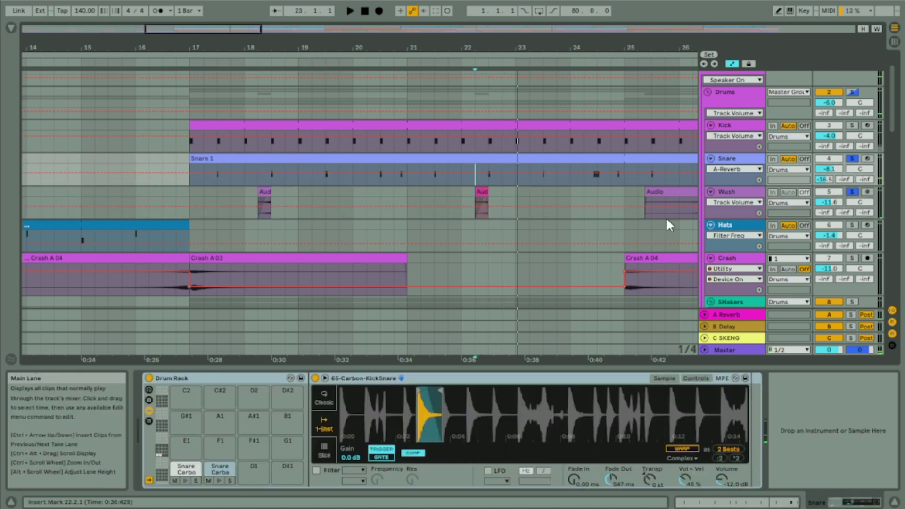
left_click(737, 191)
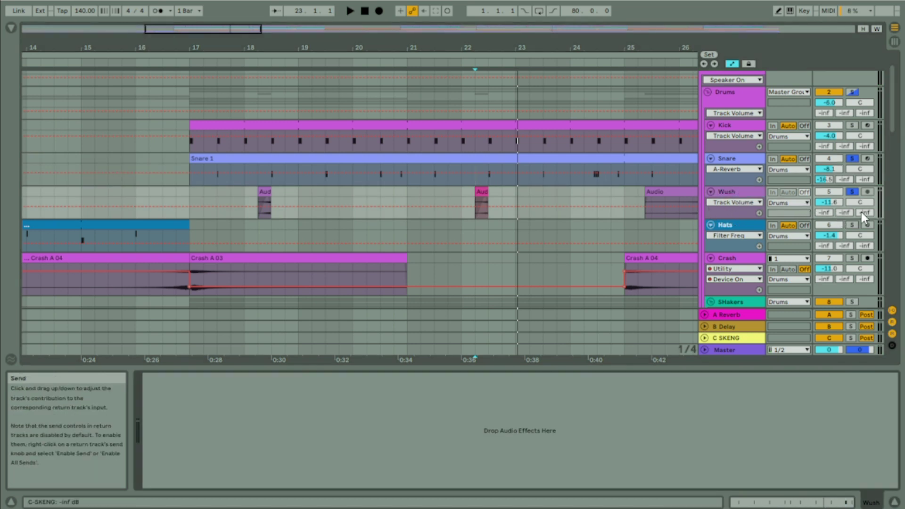
left_click(855, 192)
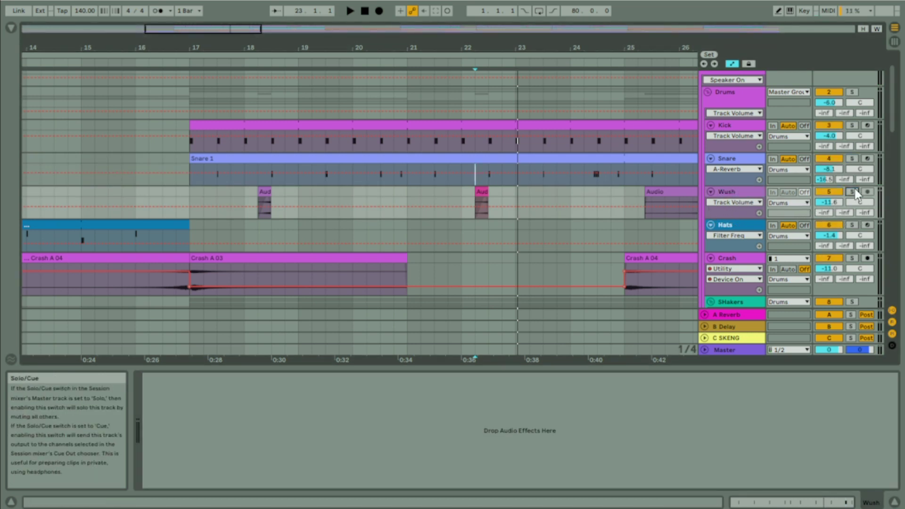
Select the Hats clip spanning bars 1 to 17 and play it with the Hats track soloed.
left_click(734, 228)
left_click_drag(186, 48, 335, 47)
left_click_drag(118, 48, 117, 19)
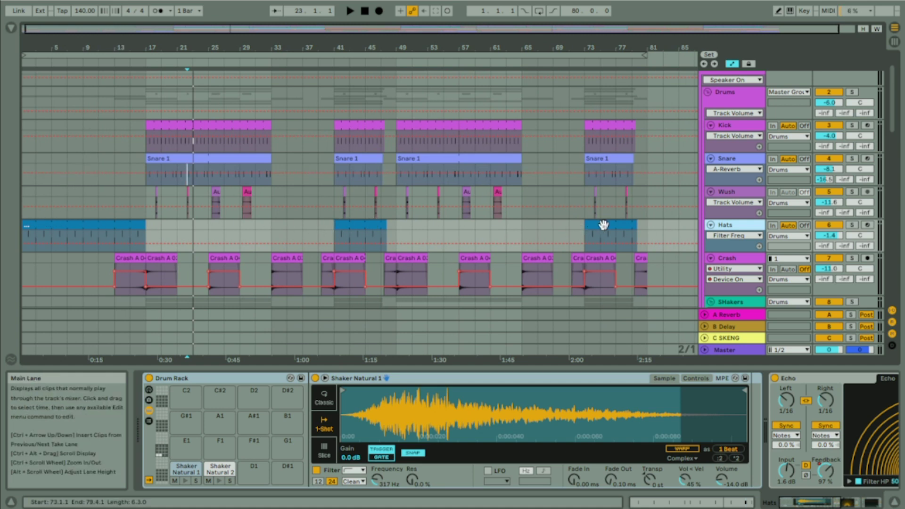
left_click_drag(40, 47, 40, 99)
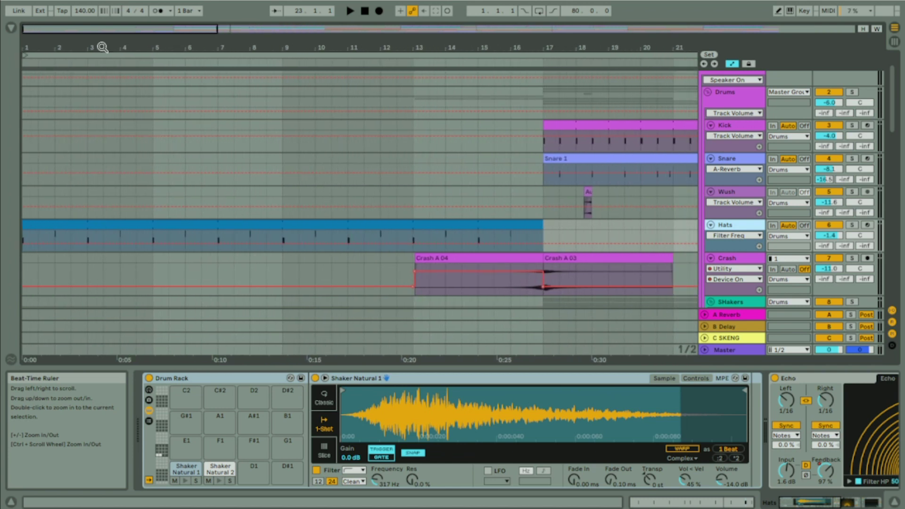
left_click(176, 227)
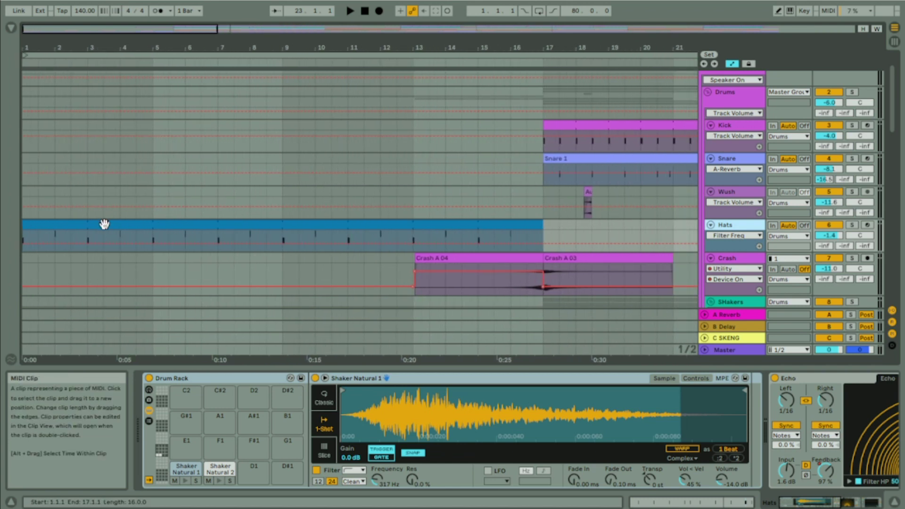
left_click(104, 224)
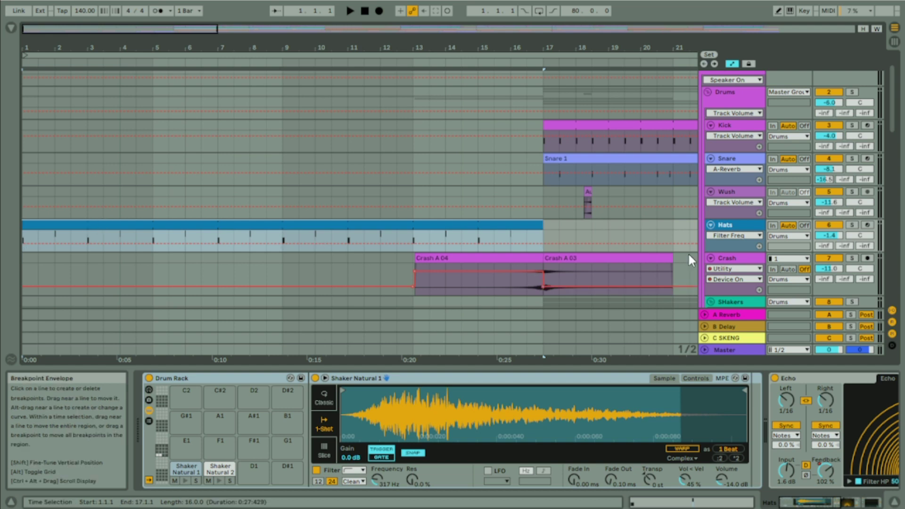
left_click(850, 226)
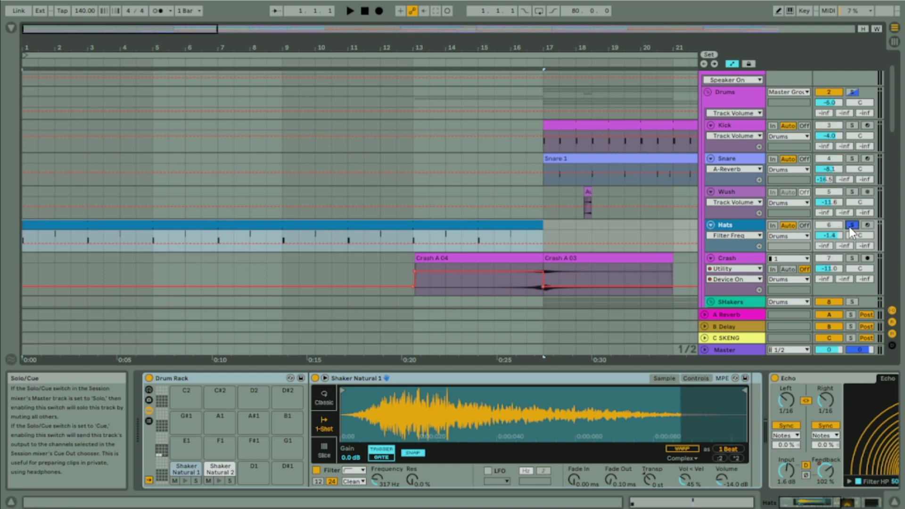
key("space")
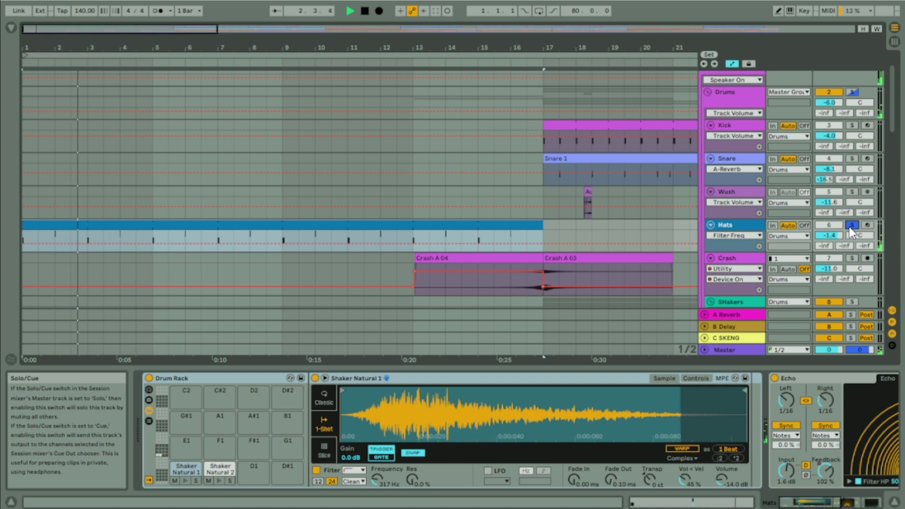
key("space")
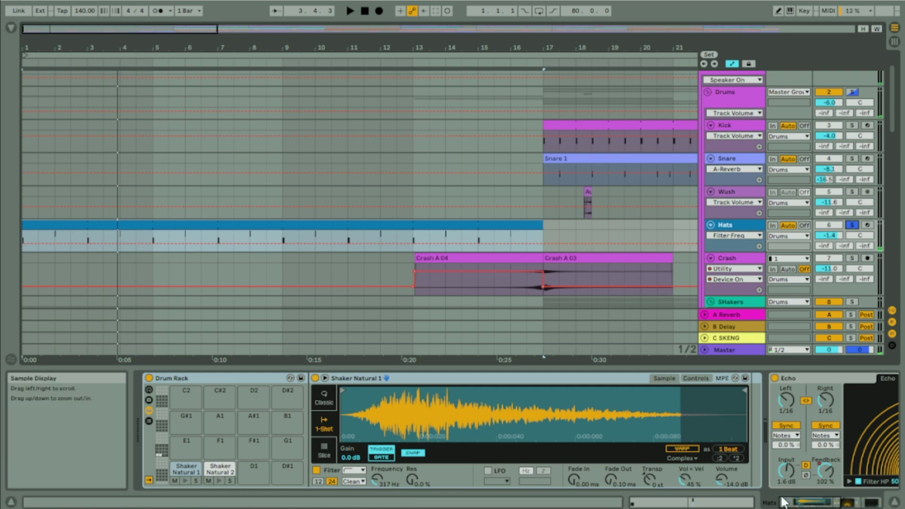
Preview the Shaker Natural 1 and 2 pads with Compressor and Echo bypassed, and preview Shaker Natural 2 with Echo reactivated.
left_click(868, 503)
left_click(609, 379)
left_click(287, 378)
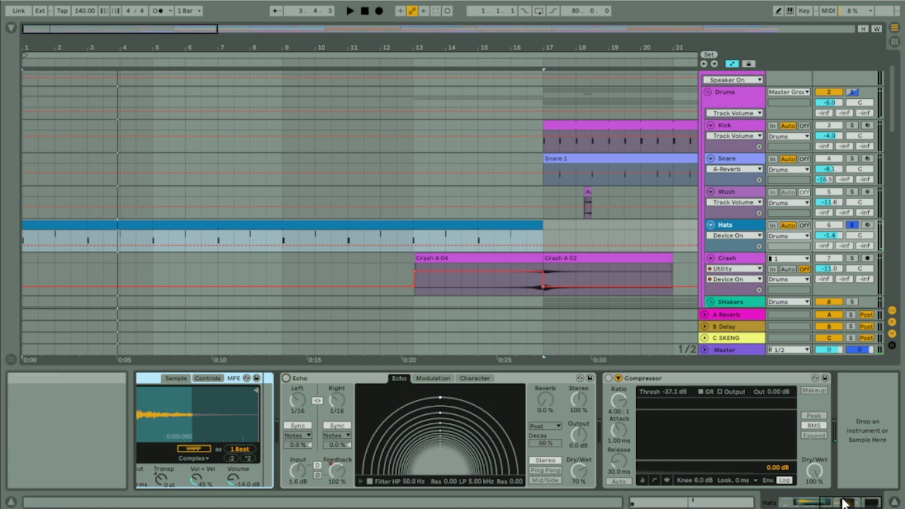
scroll(249, 467, "up", 5)
left_click(186, 480)
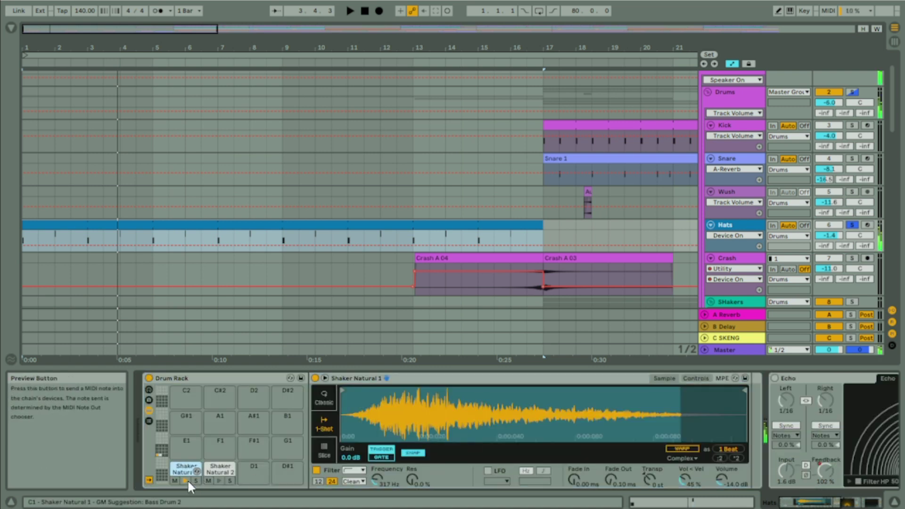
left_click(220, 480)
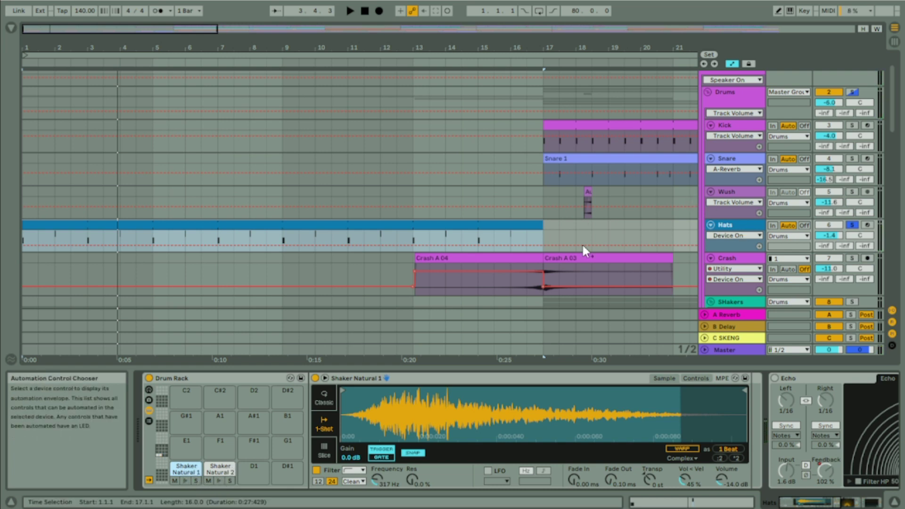
left_click(184, 481)
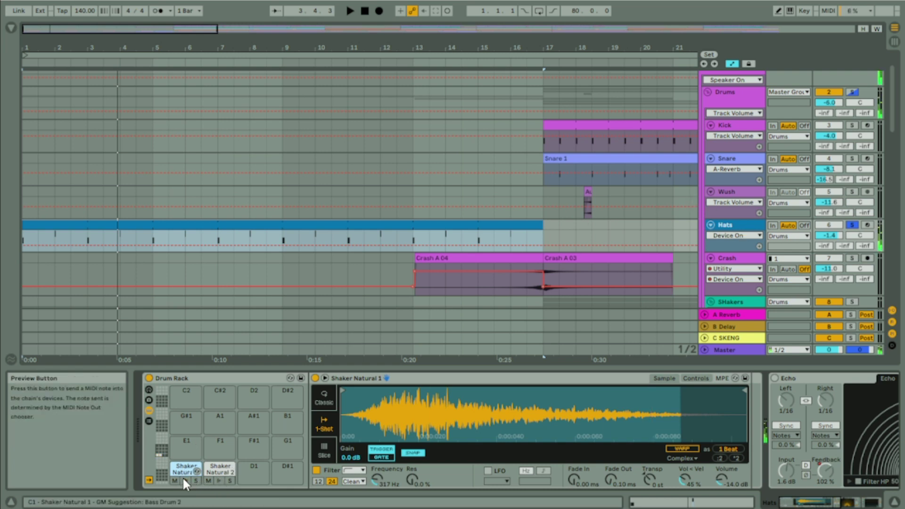
left_click(216, 478)
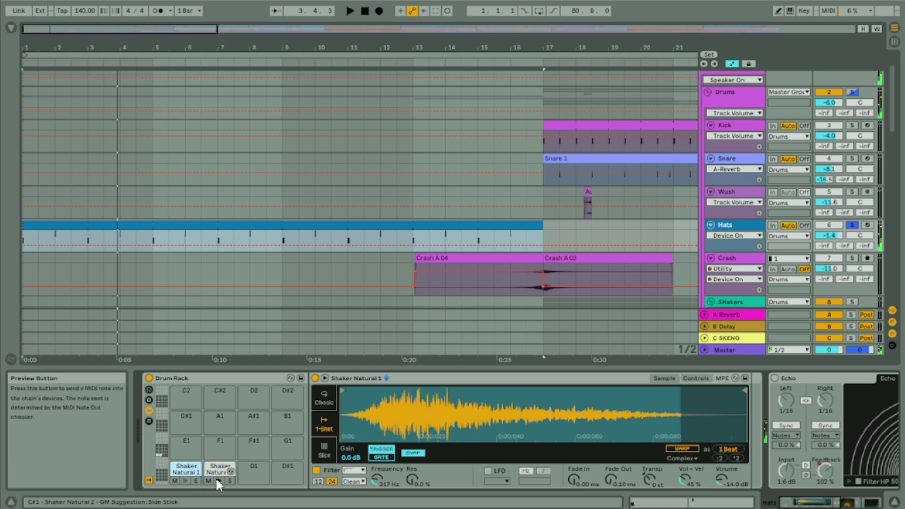
left_click(774, 378)
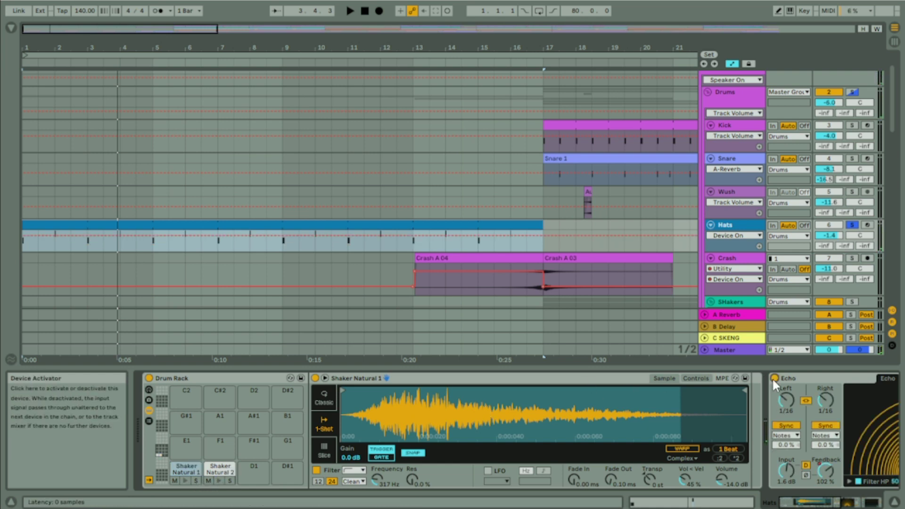
left_click(220, 479)
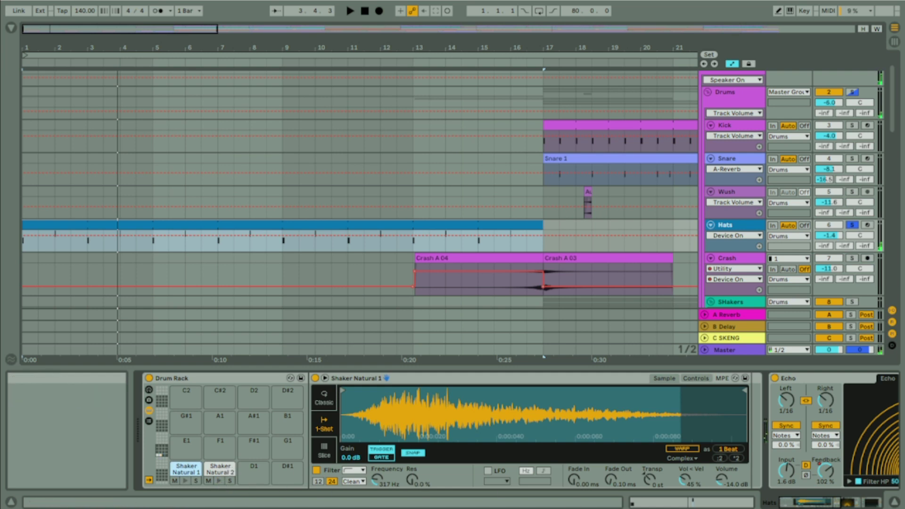
Reactivate the Compressor and play the Hats clip, showing the Shaker Natural 1 filter frequency automation on the Hats track.
left_click_drag(820, 505, 871, 505)
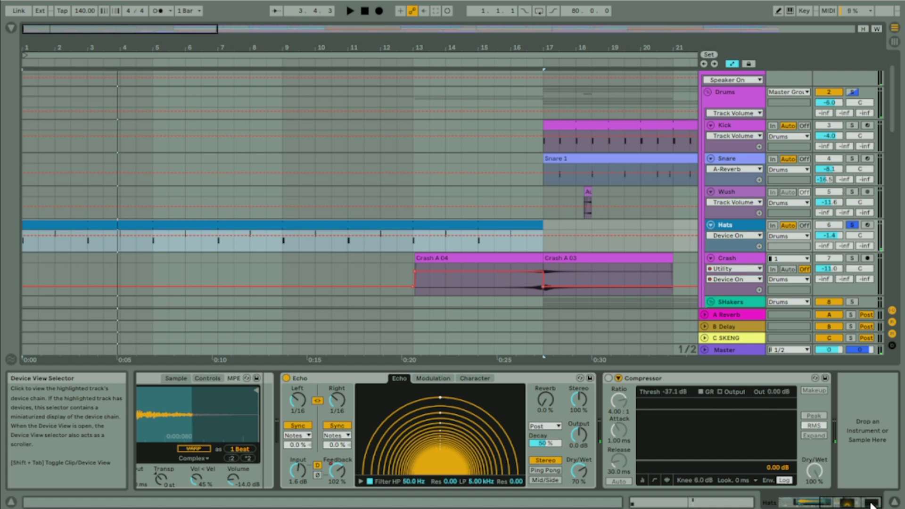
left_click(609, 379)
key("space")
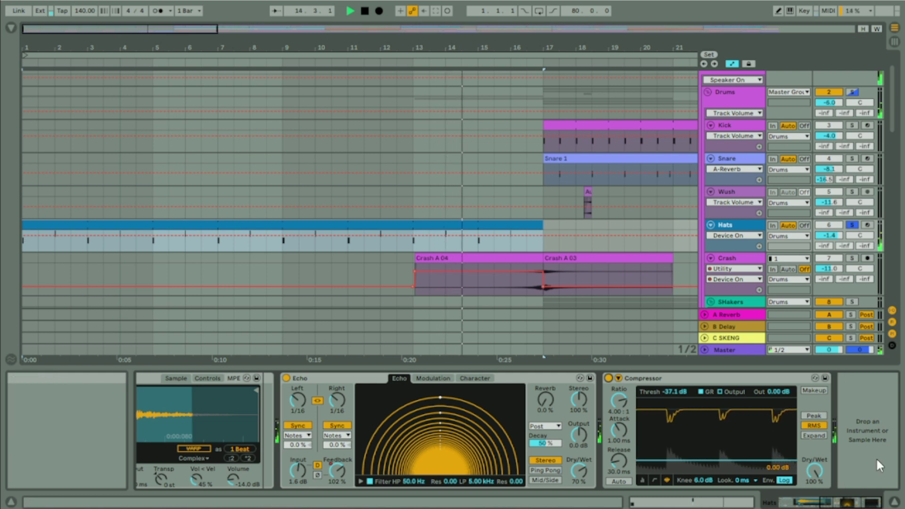
left_click(801, 502)
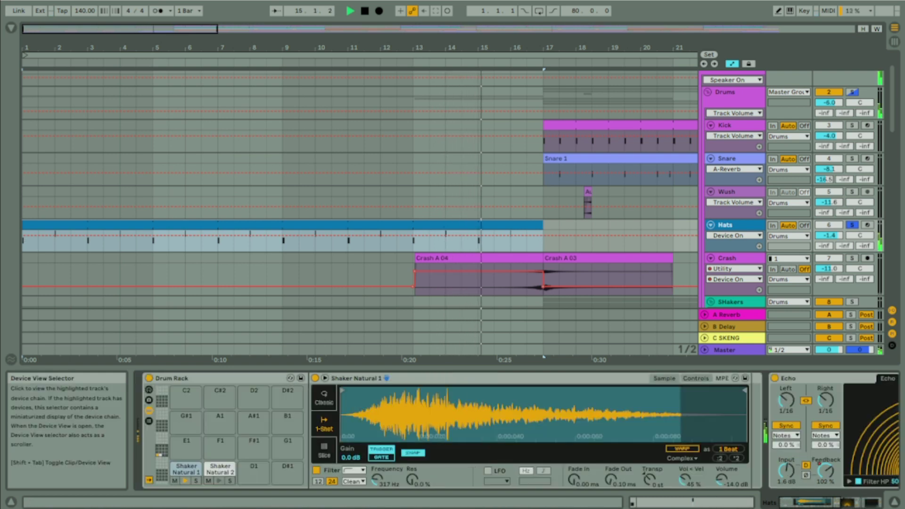
left_click(375, 481)
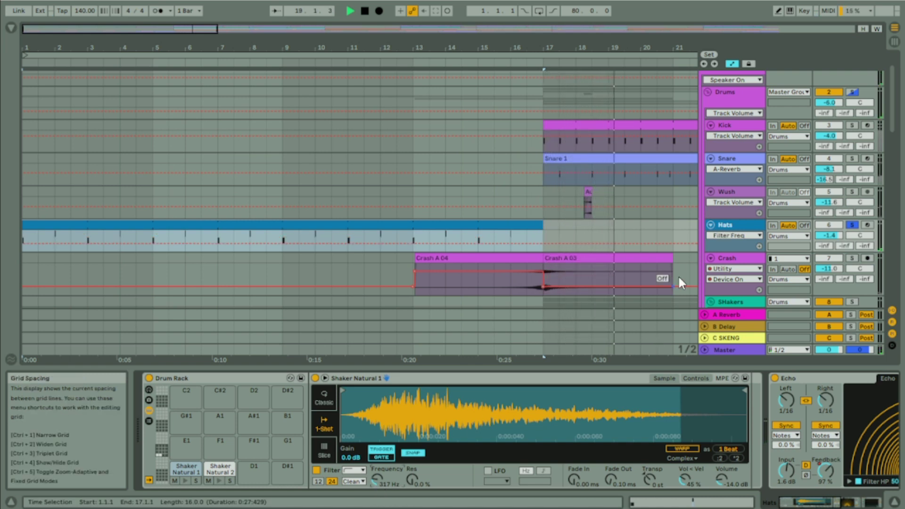
Solo the Crash track in place of Hats and select the Crash A 04 clip spanning bars 13 to 17.
left_click_drag(507, 48, 349, 49)
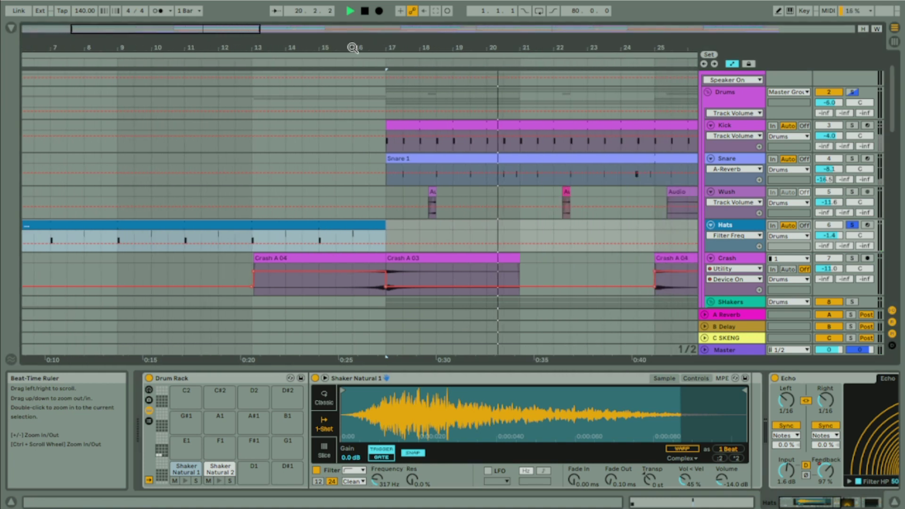
left_click(852, 258)
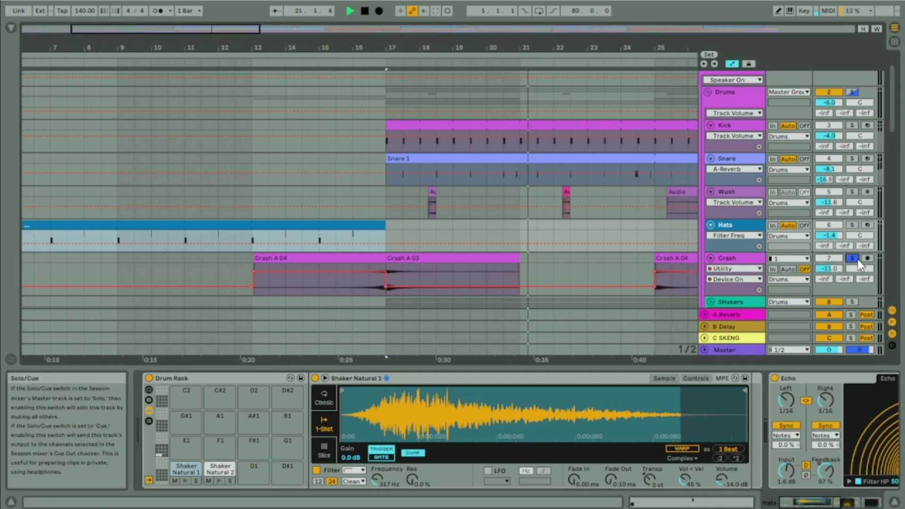
left_click(360, 260)
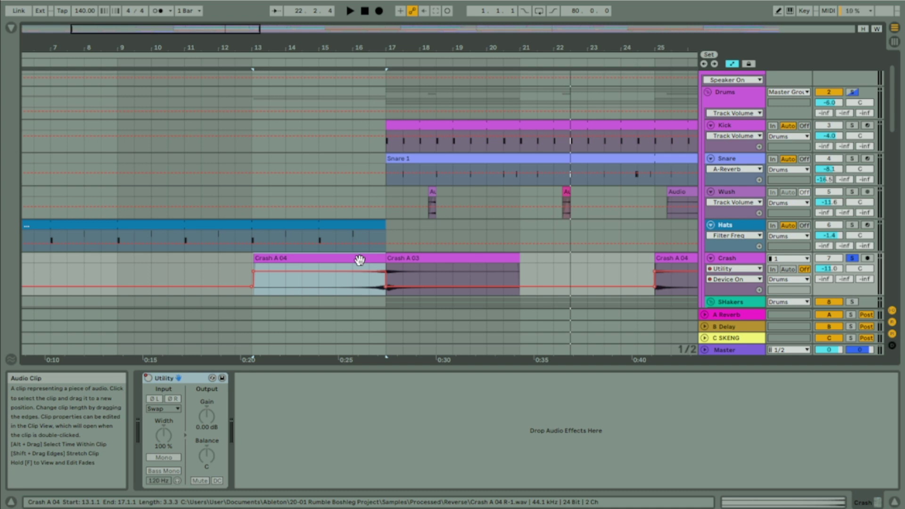
Extend the end of the Crash A 04 clip to 17.1.2 over the start of Crash A 03 and play the transition.
left_click_drag(386, 47, 388, 48)
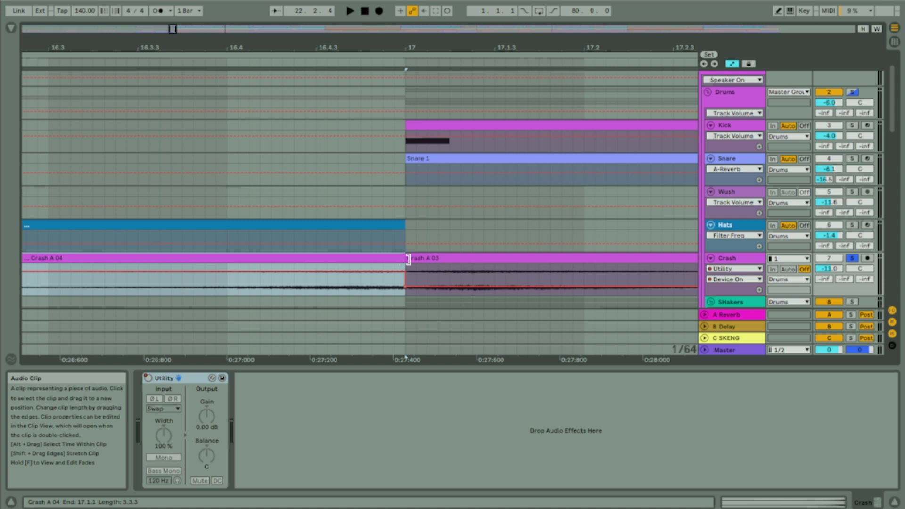
left_click_drag(408, 259, 454, 263)
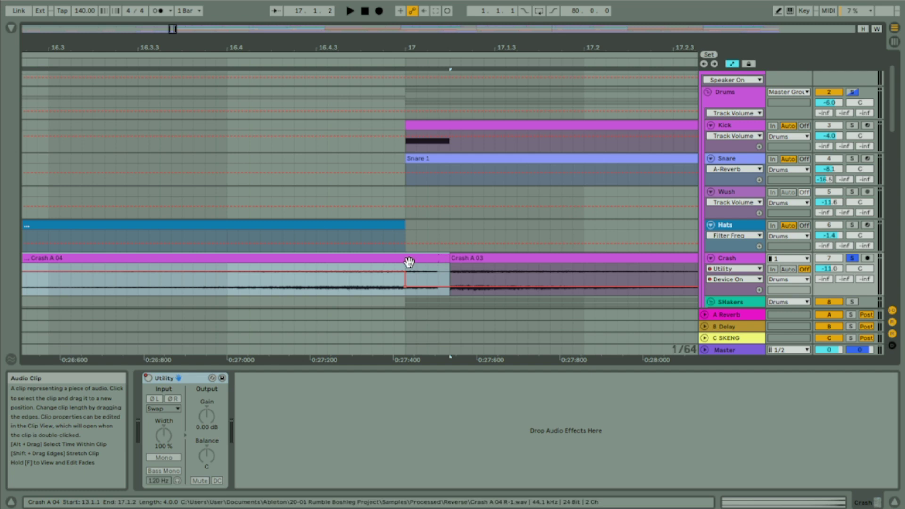
left_click(171, 282)
key("space")
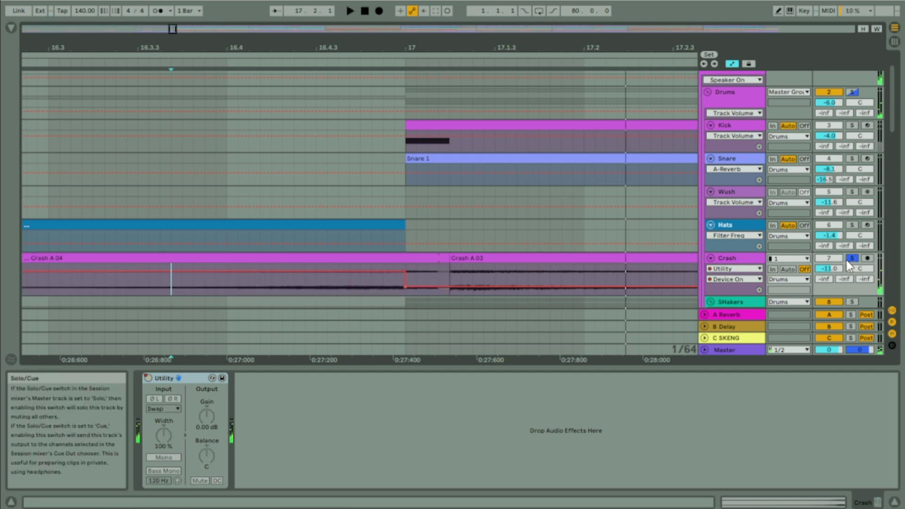
Delete the Crash A 03 clip after the extended Crash A 04 and play the end of Crash A 04 on its own.
left_click(469, 255)
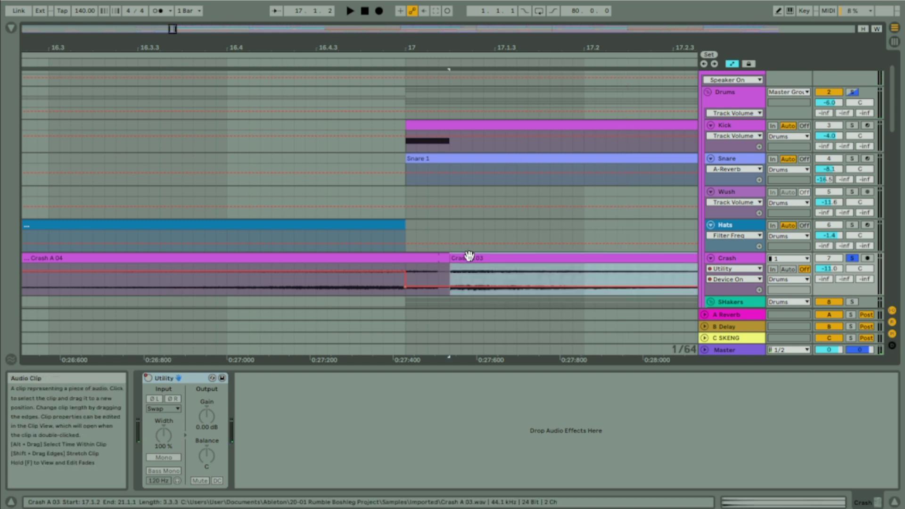
key("Delete")
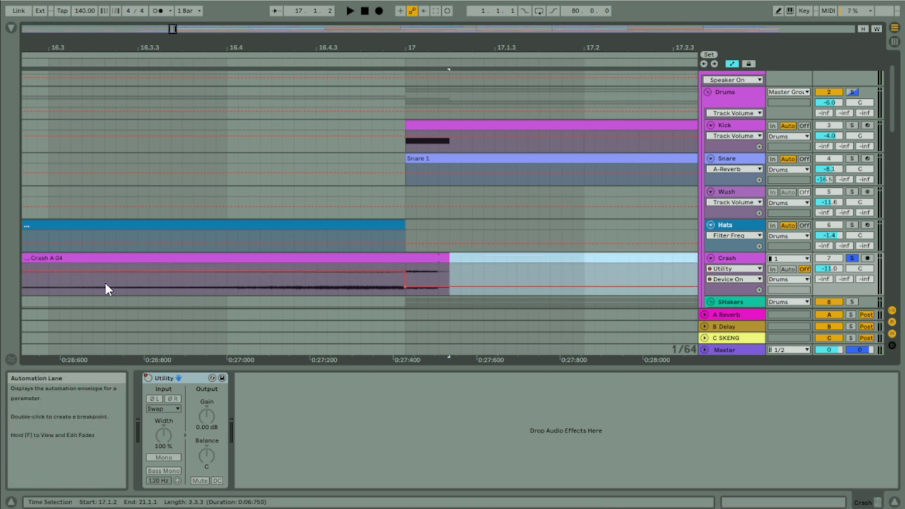
left_click(69, 283)
key("space")
key("space")
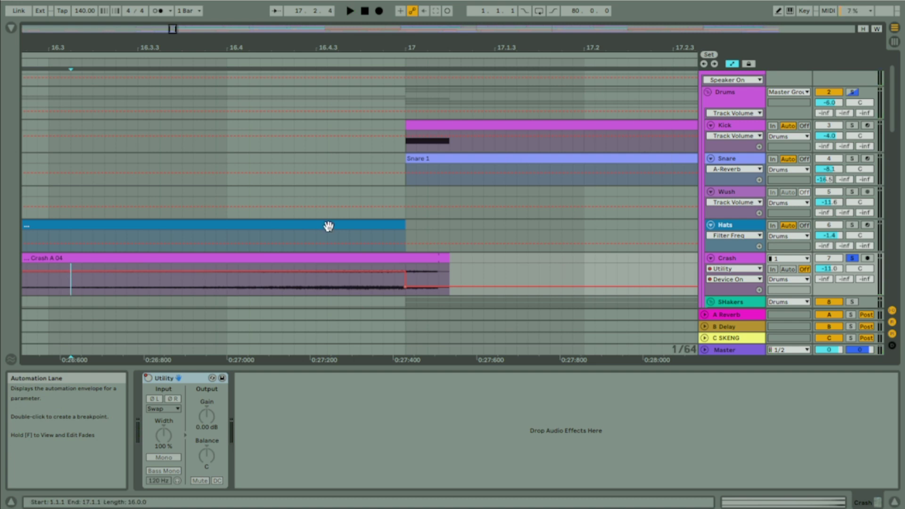
Undo the Crash A 03 deletion and extend that clip's start back to 17.1.1.
key("ctrl+z")
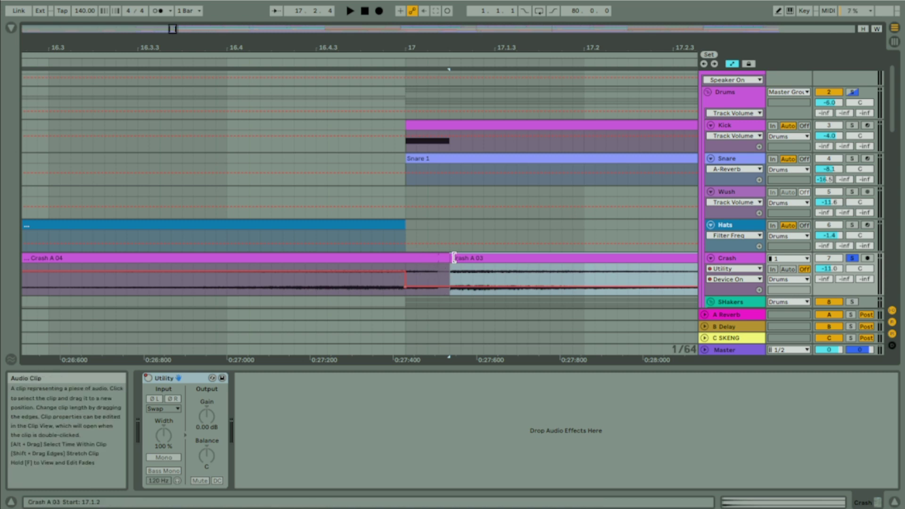
left_click_drag(452, 258, 408, 260)
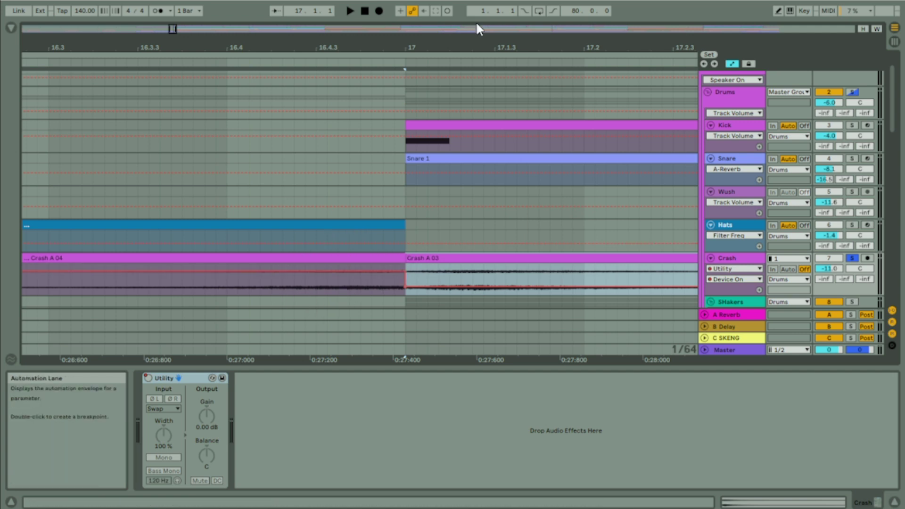
Play the Crash A 03 clip at bar 17 and the Crash A 04 clip at bar 25 to compare the two crashes.
left_click_drag(426, 46, 414, 14)
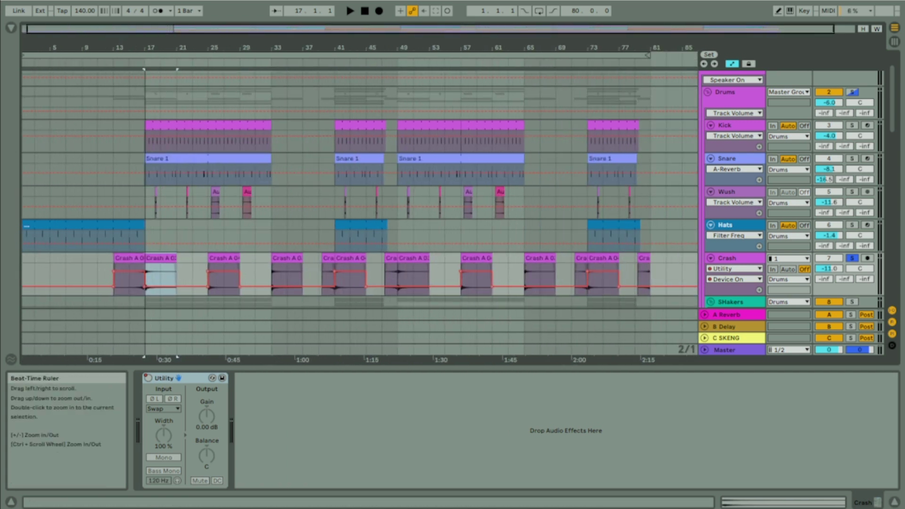
left_click(218, 262)
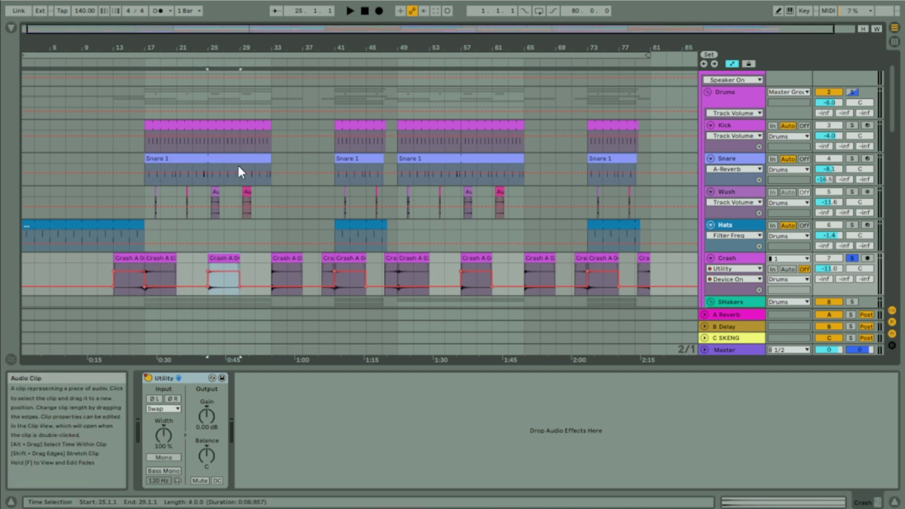
mouse_move(172, 47)
left_mouse_down()
mouse_move(172, 64)
mouse_move(172, 37)
left_mouse_up()
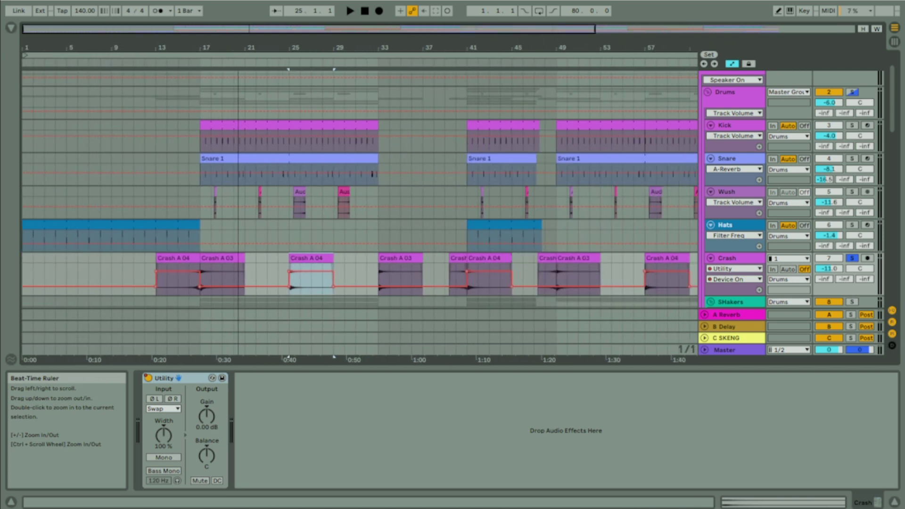
left_click(228, 260)
key("space")
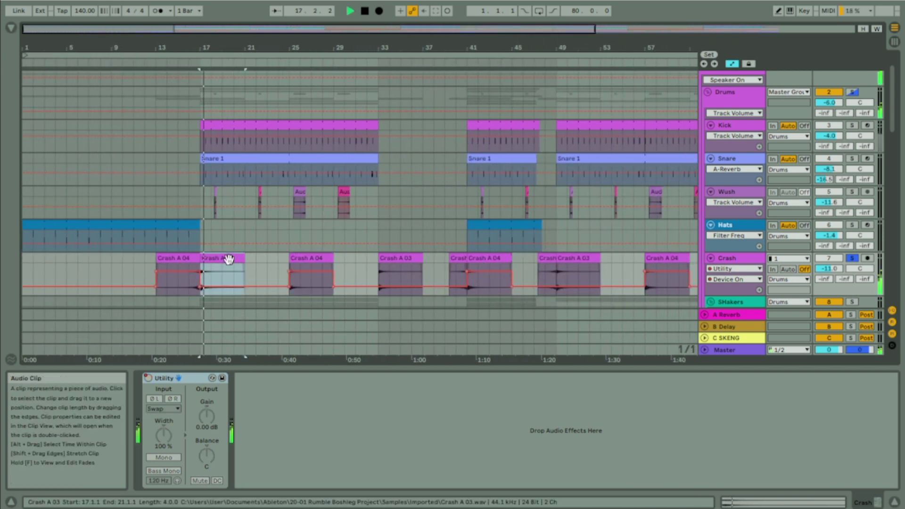
left_click(315, 258)
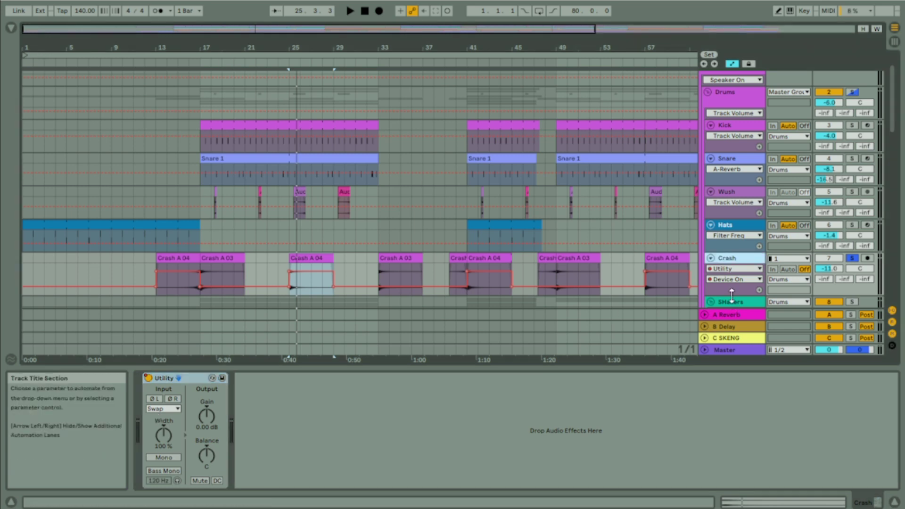
Enlarge the Crash track and examine the Utility Device On automation over the Crash A 04 clip spanning bars 13 to 17.
left_click_drag(731, 297, 732, 357)
left_click_drag(894, 109, 893, 130)
left_click_drag(205, 48, 202, 222)
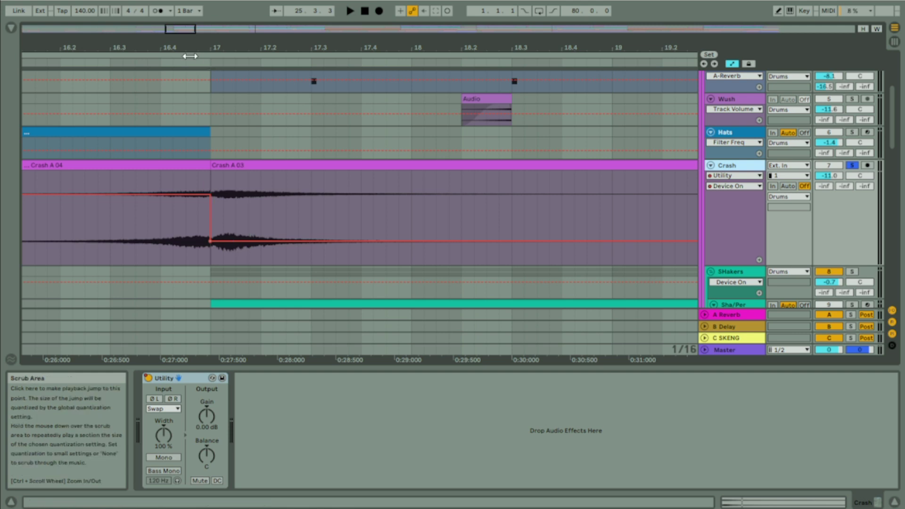
left_click_drag(192, 52, 217, 14)
left_click_drag(359, 38, 359, 46)
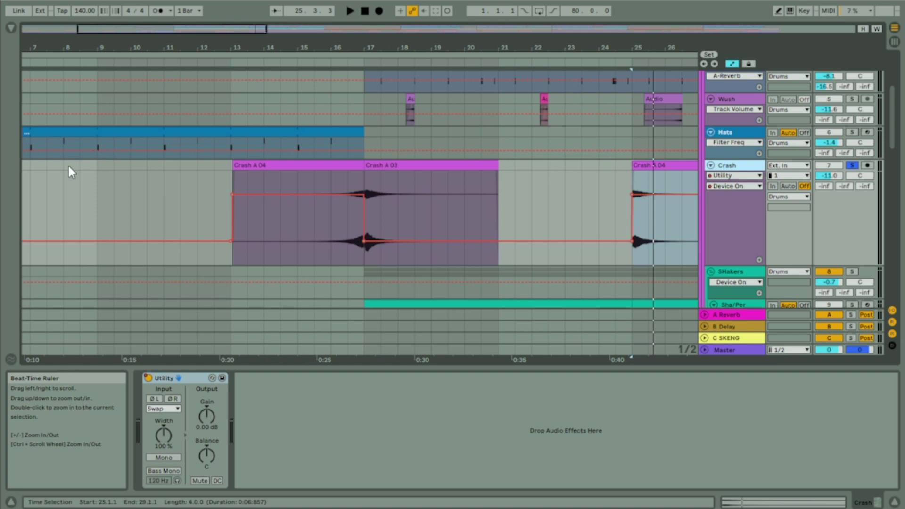
left_click(298, 167)
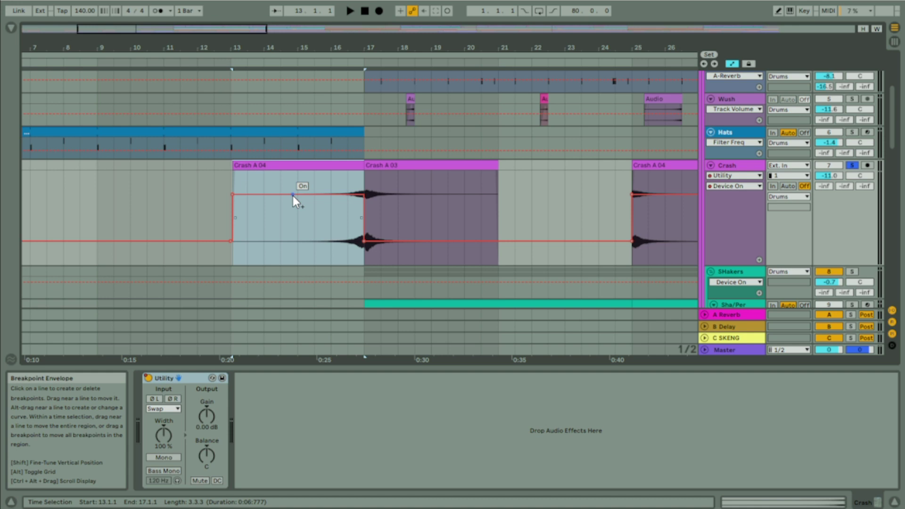
left_click(300, 212)
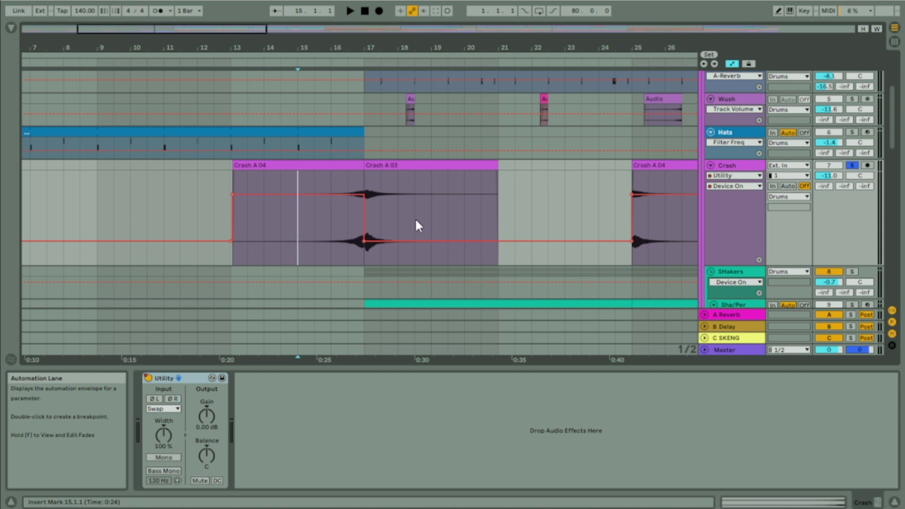
Review the crash placement across the arrangement by selecting the Crash clips at bar 25, bar 33 and 39.2.3 in turn.
left_click_drag(464, 44, 464, 17)
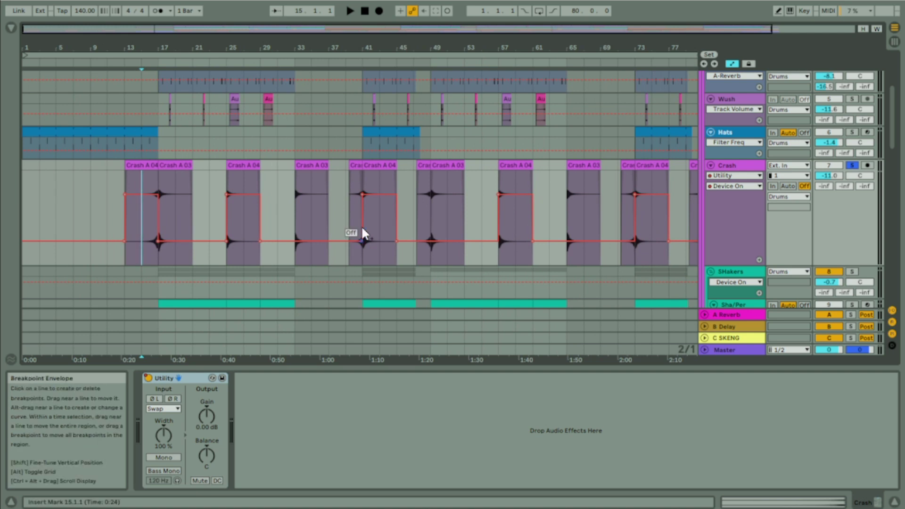
left_click(237, 165)
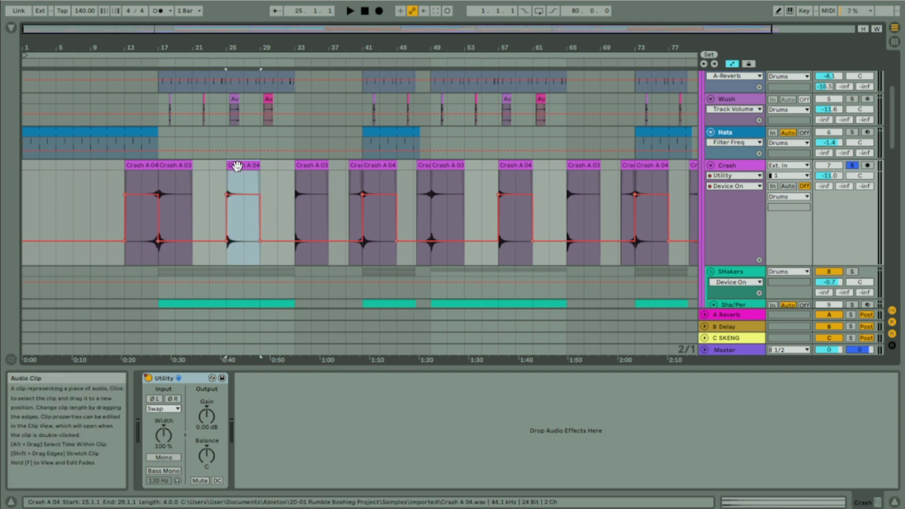
left_click(317, 166)
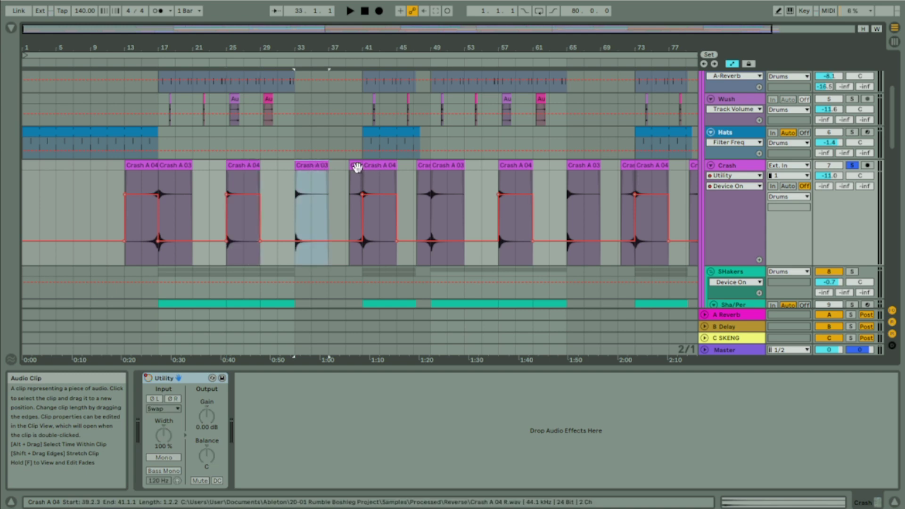
left_click(357, 168)
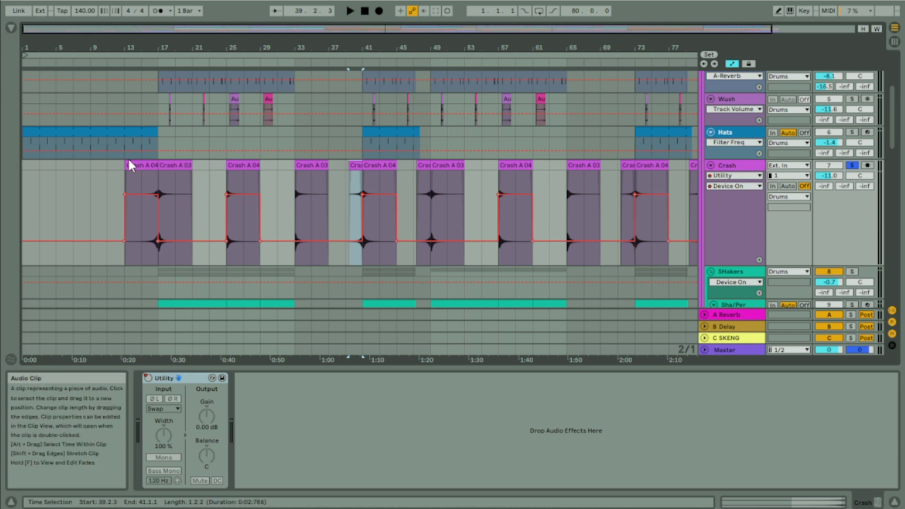
Reduce the Crash track's height and select the SHakers group to show its effects.
left_click(752, 216)
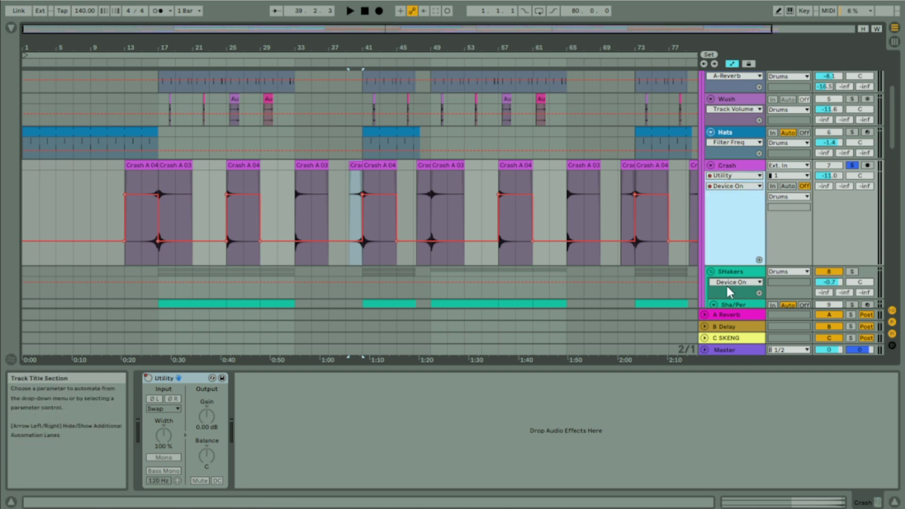
left_click_drag(734, 267, 734, 202)
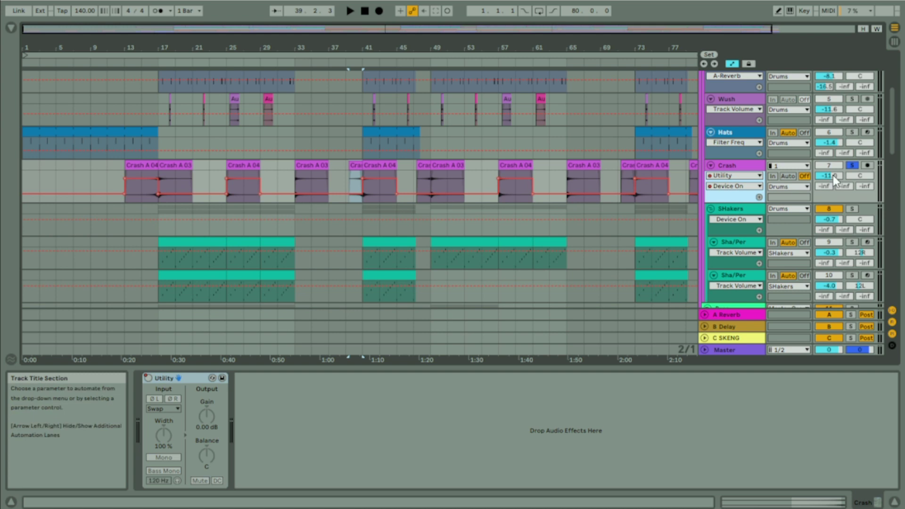
left_click_drag(894, 147, 901, 177)
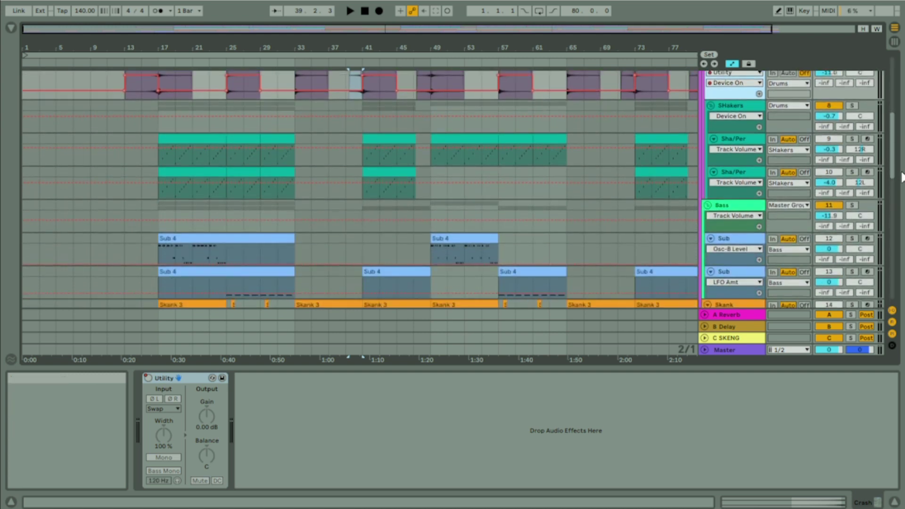
left_click(736, 106)
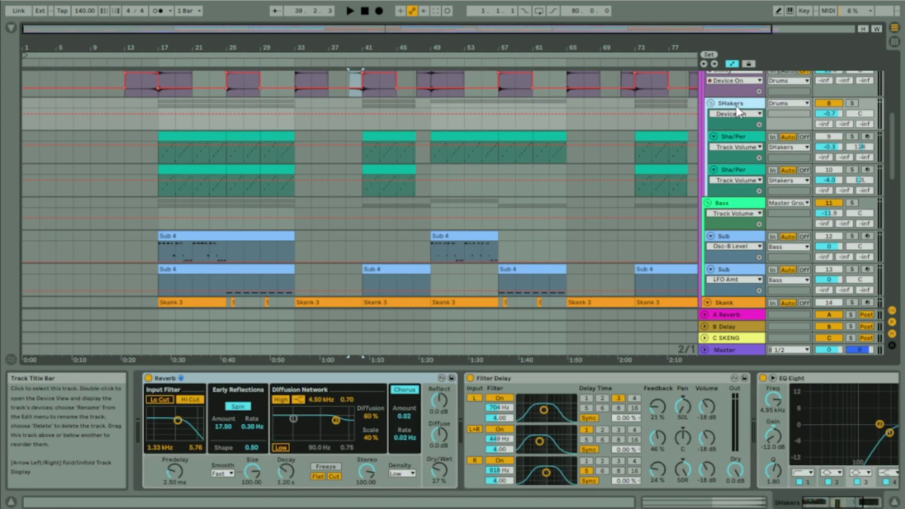
Select the upper Sha/Per track's clip spanning bars 17 to 25 and solo that track.
left_click(191, 136)
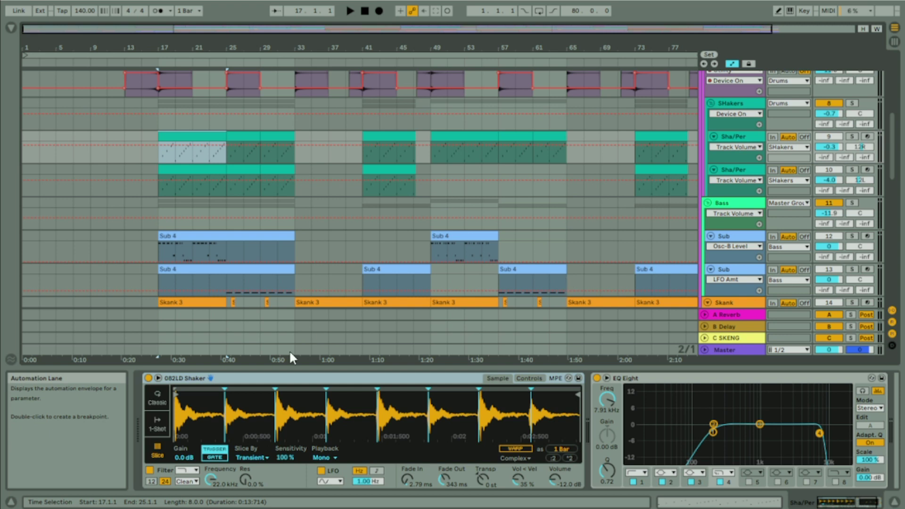
left_click(262, 380)
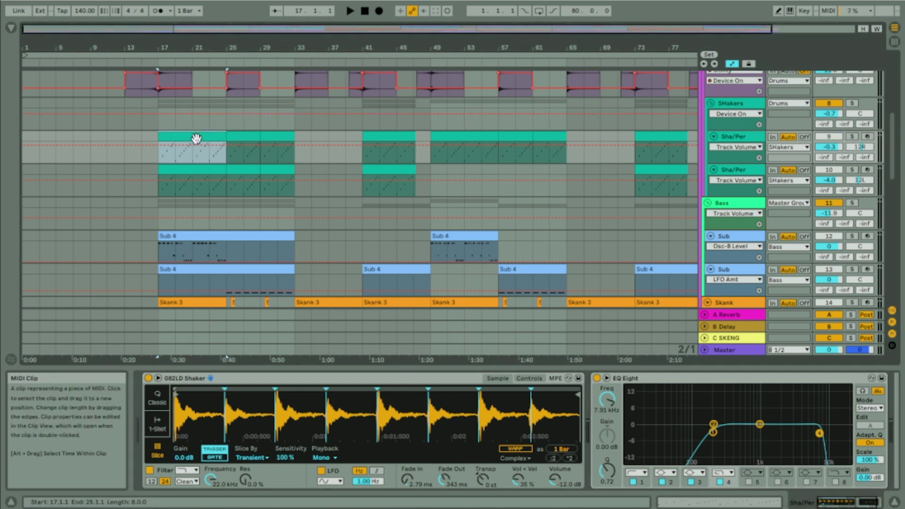
left_click(853, 137)
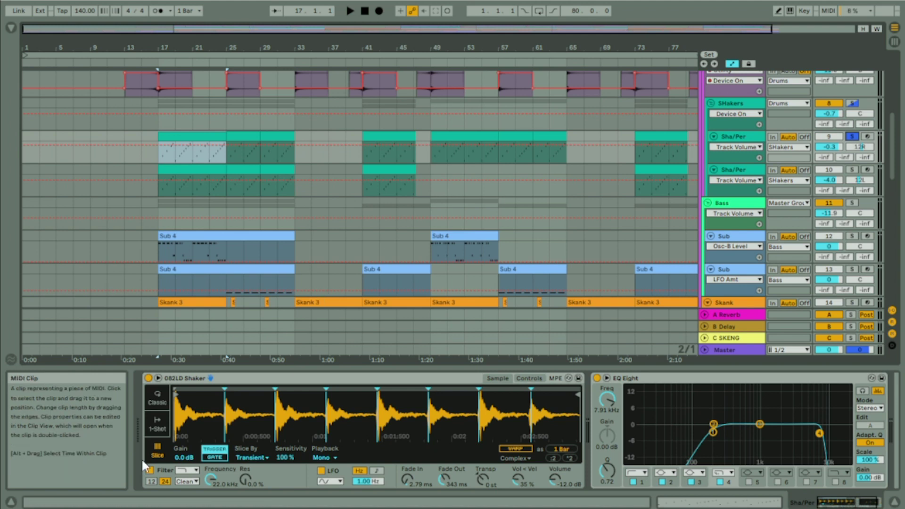
Play the soloed Sha/Per clip, bypassing and reactivating first the 082LD Shaker filter and then EQ Eight, and stop playback.
left_click(150, 470)
key("space")
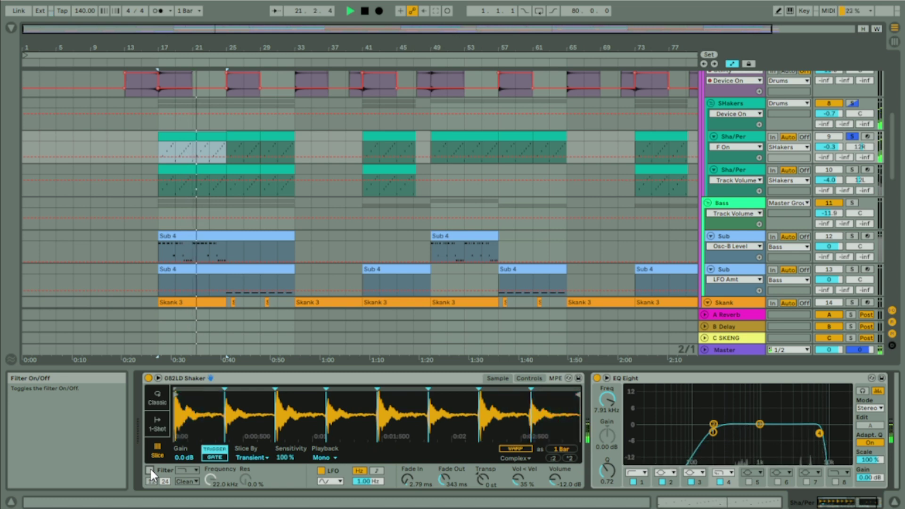
left_click(150, 470)
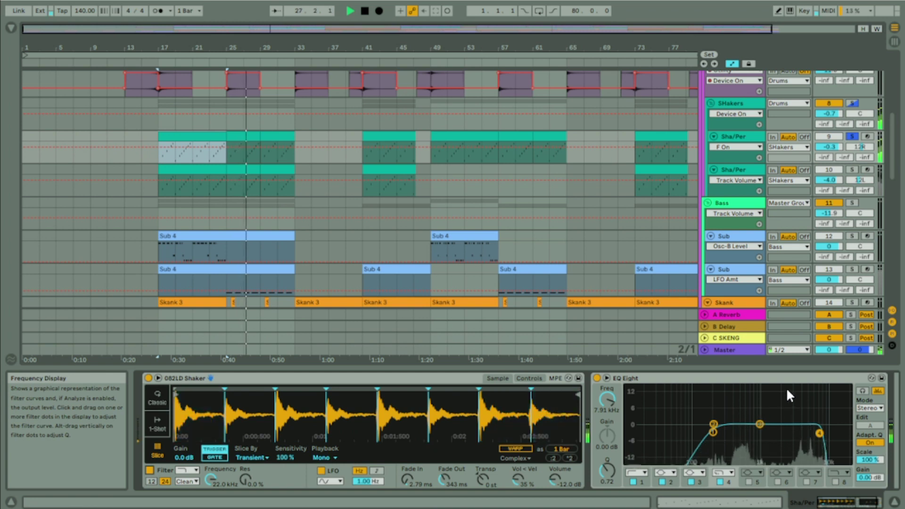
left_click(597, 378)
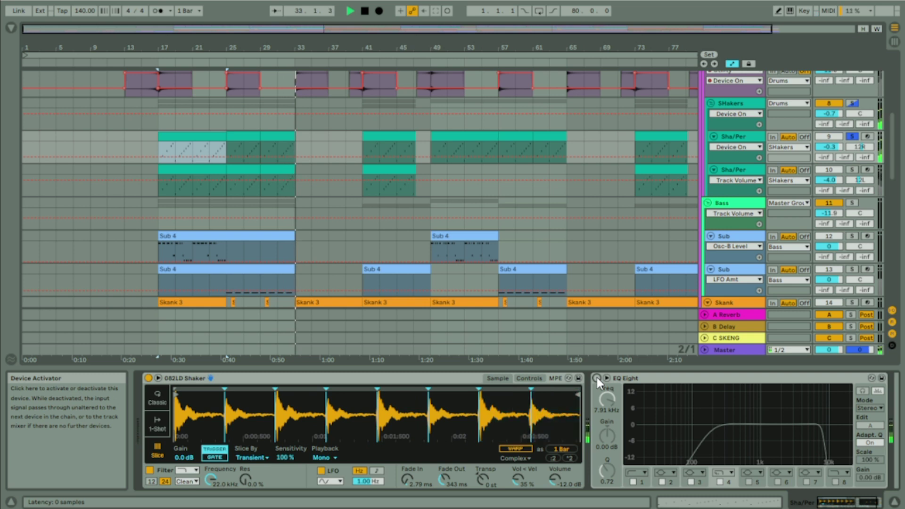
left_click(597, 377)
key("space")
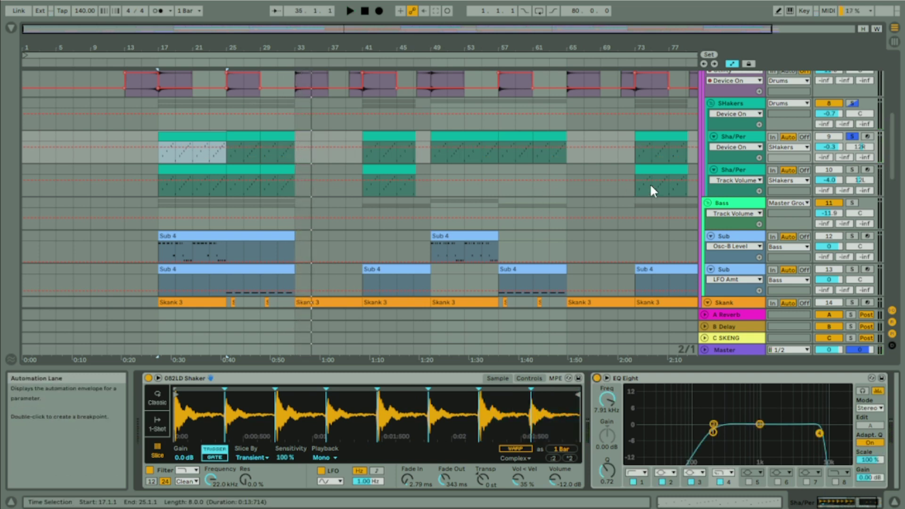
Solo the lower Sha/Per track, select its clip spanning bars 17 to 25, and play it through before stopping playback.
left_click(853, 170)
left_click(174, 181)
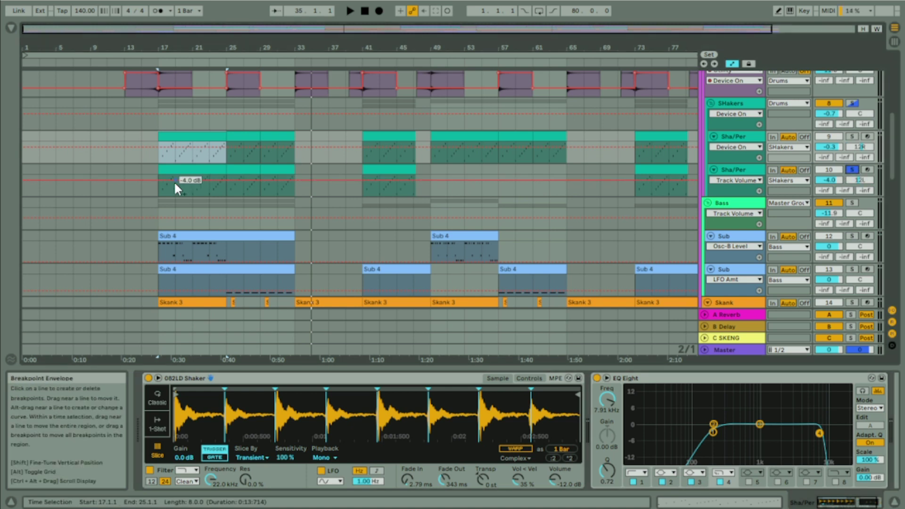
left_click(168, 170)
key("space")
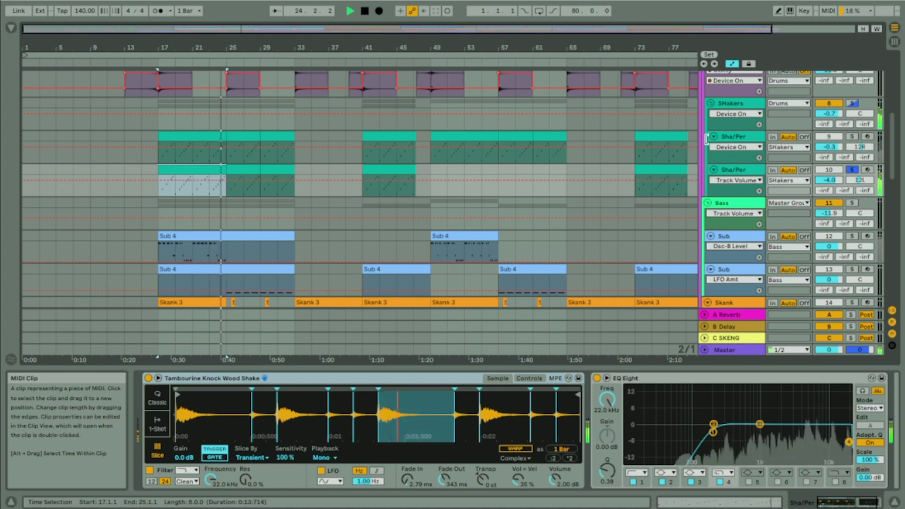
key("space")
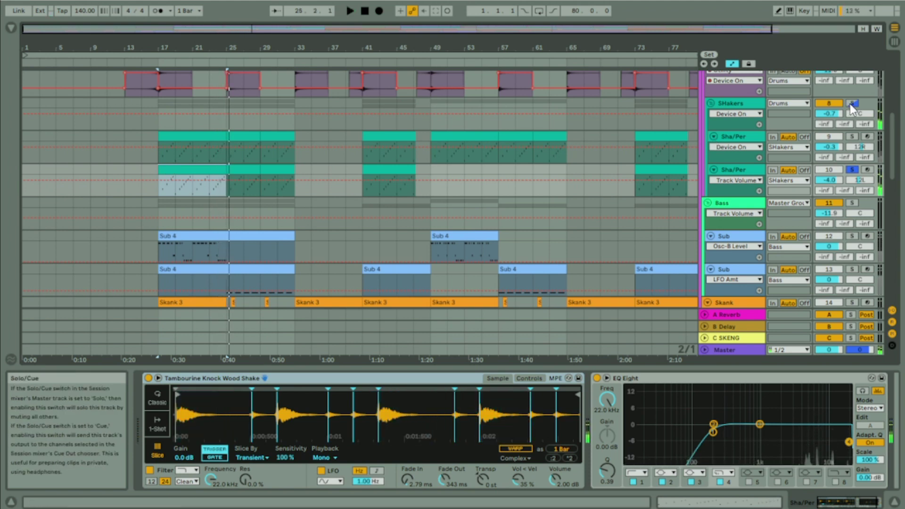
Solo the whole SHakers group and play both shaker layers together from bar 17, then stop playback.
left_click(851, 103)
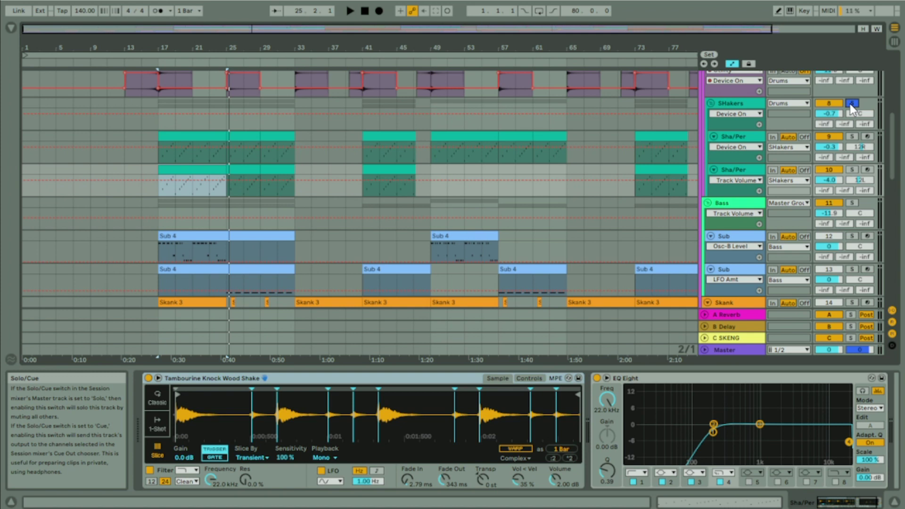
key("space")
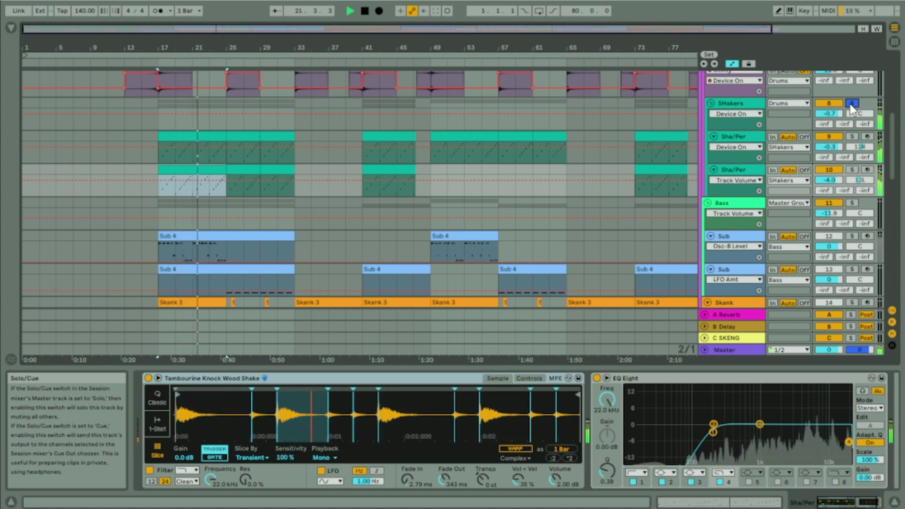
key("space")
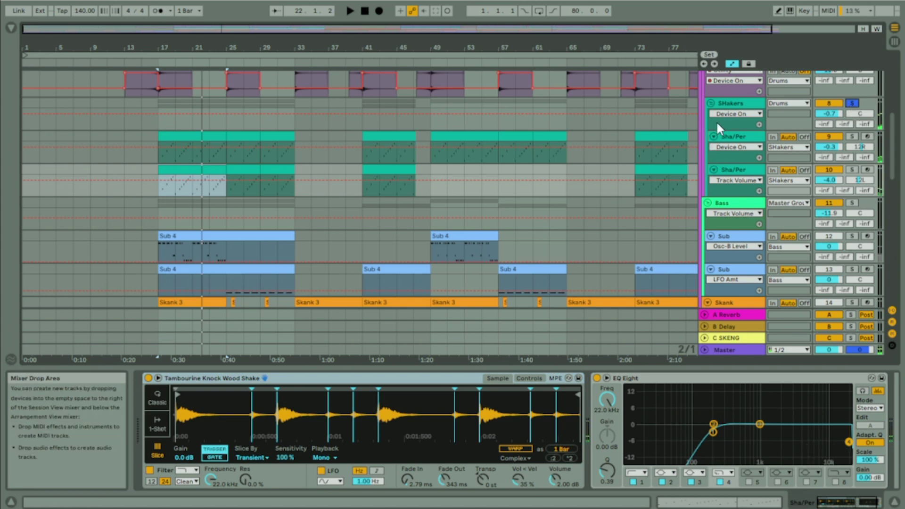
Compare the device chains of the SHakers group and its two Sha/Per tracks, ending on the group's effects.
left_click(735, 104)
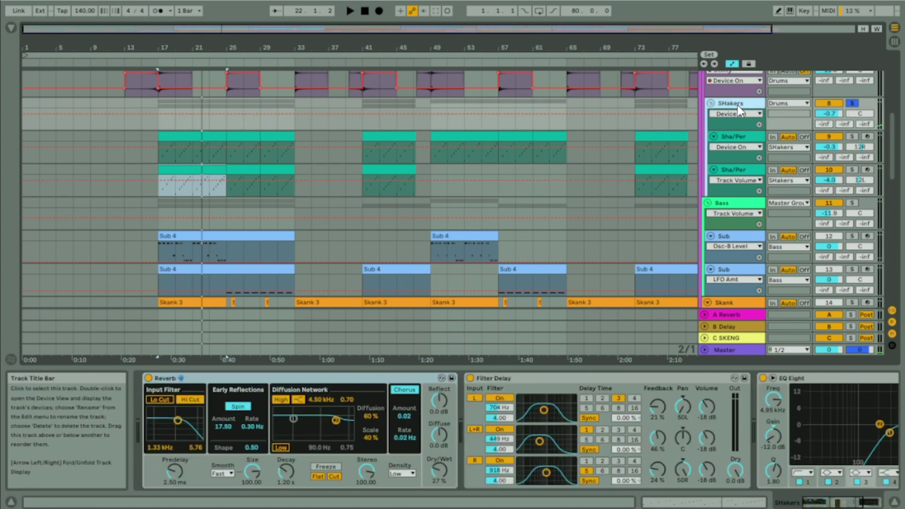
left_click(735, 137)
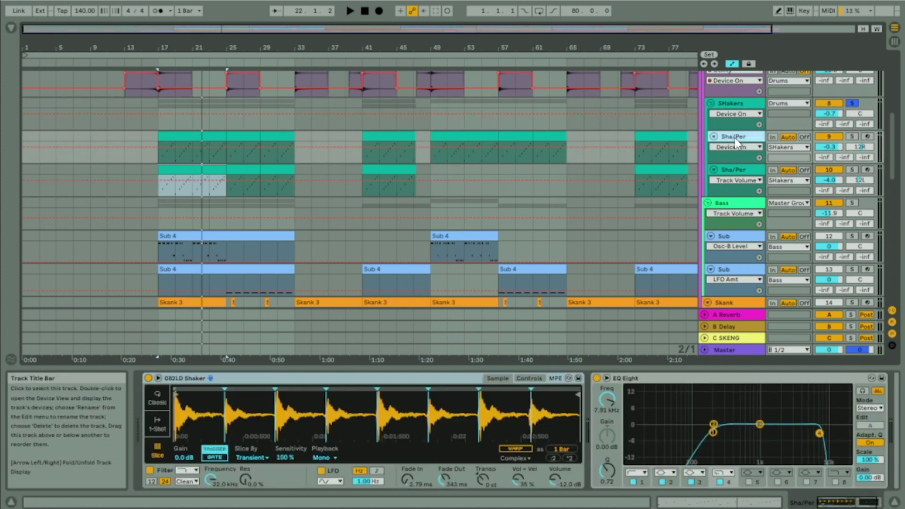
left_click(739, 169)
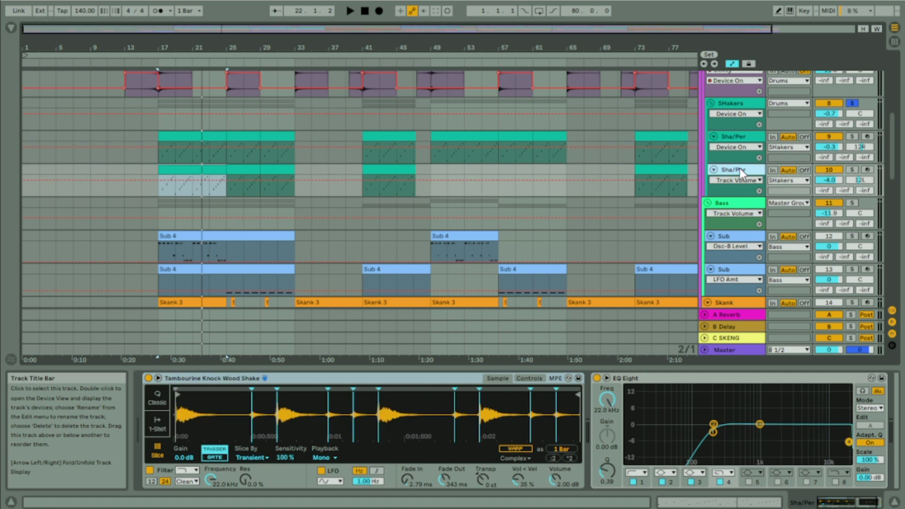
left_click(744, 138)
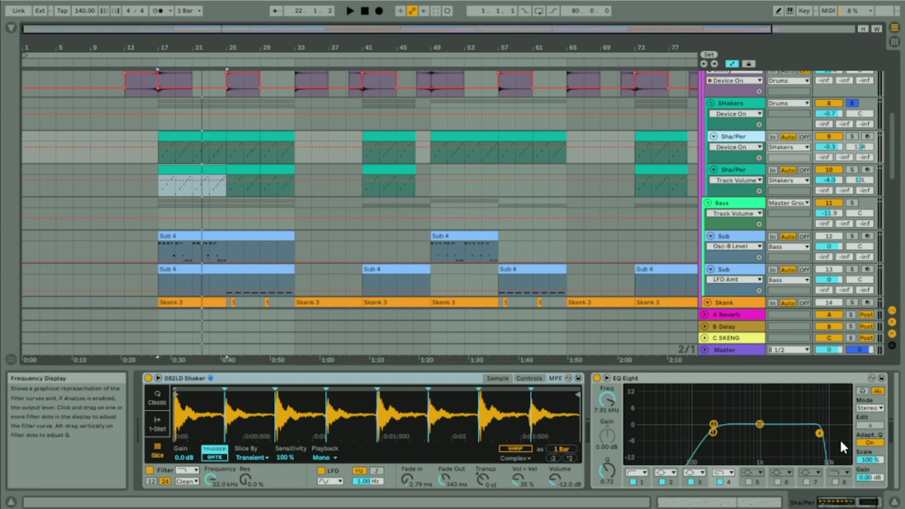
left_click(749, 168)
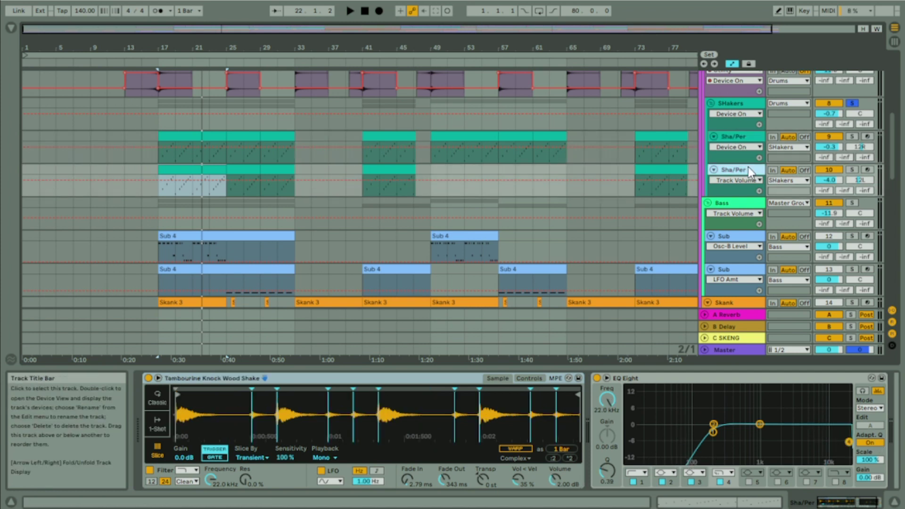
left_click(733, 106)
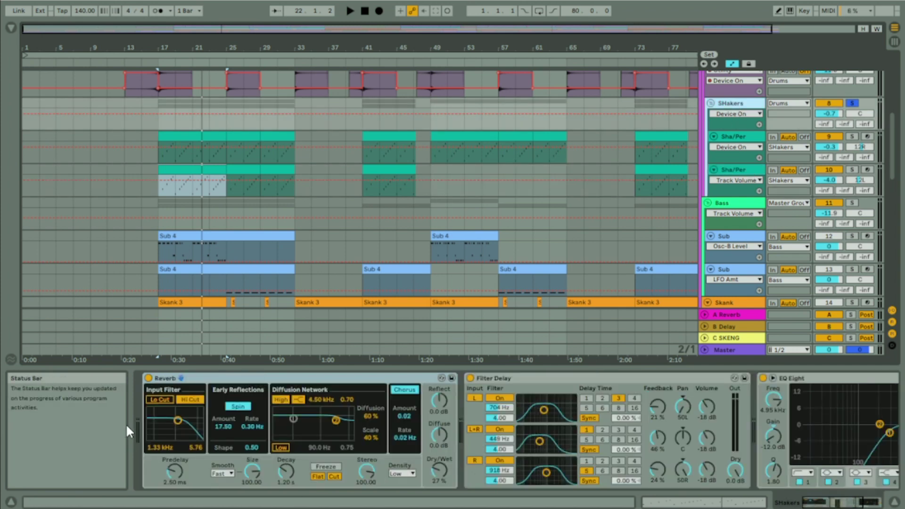
Bypass EQ Eight, Filter Delay and Reverb on the SHakers group and play the dry shakers from bar 17.
left_click(763, 378)
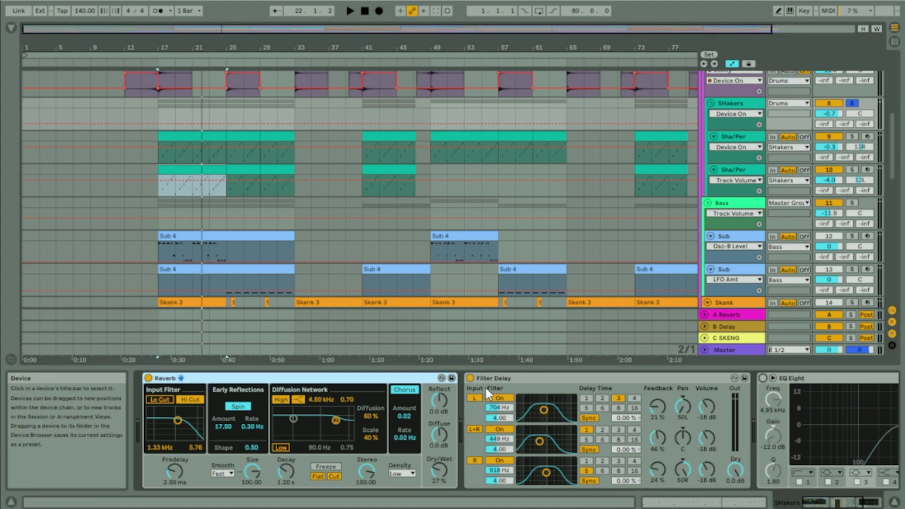
left_click(470, 377)
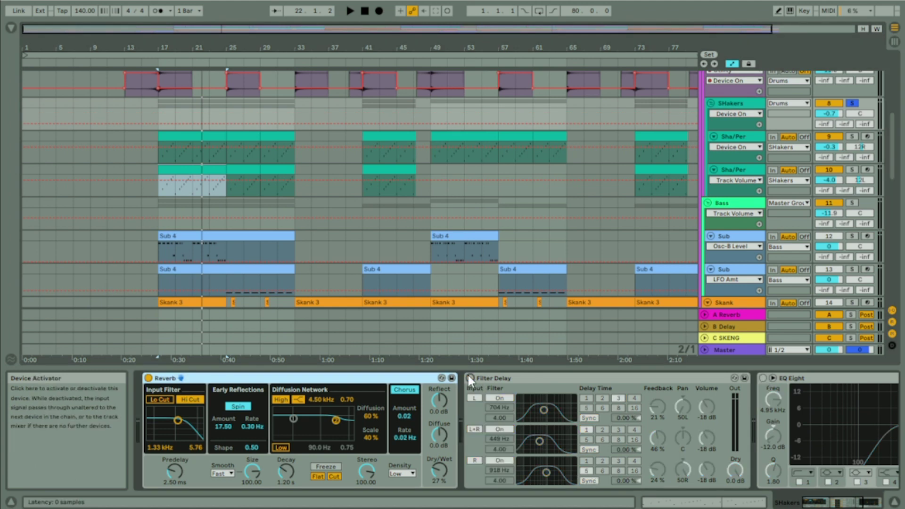
left_click(148, 378)
key("space")
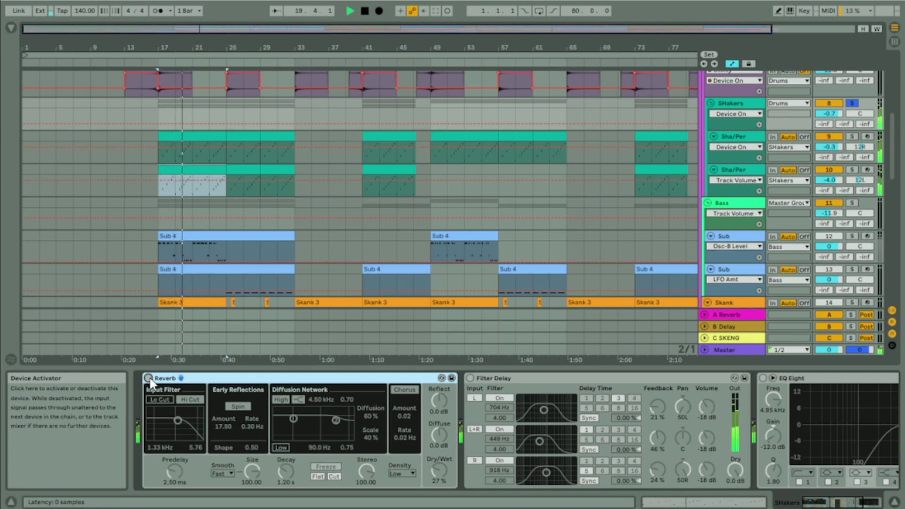
Reactivate Reverb, Filter Delay and EQ Eight one by one during playback, show the full EQ Eight curve, and stop playback.
left_click(148, 378)
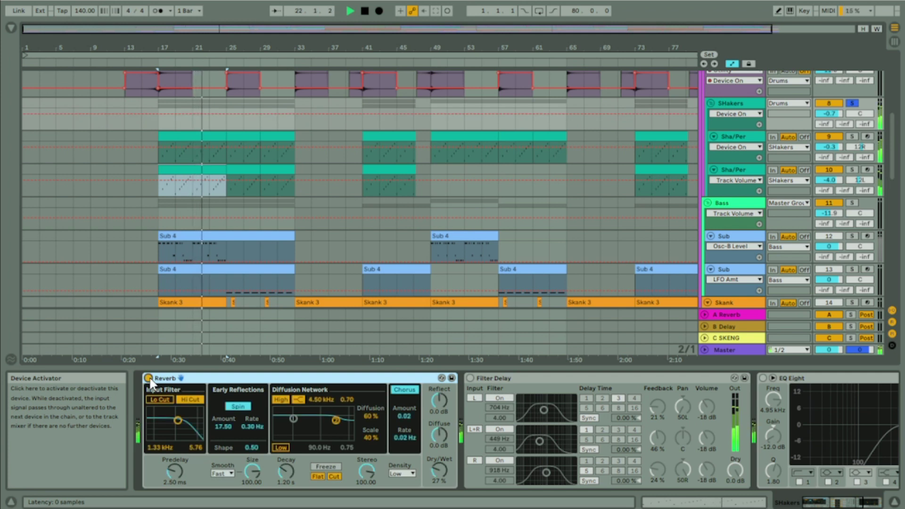
left_click(470, 378)
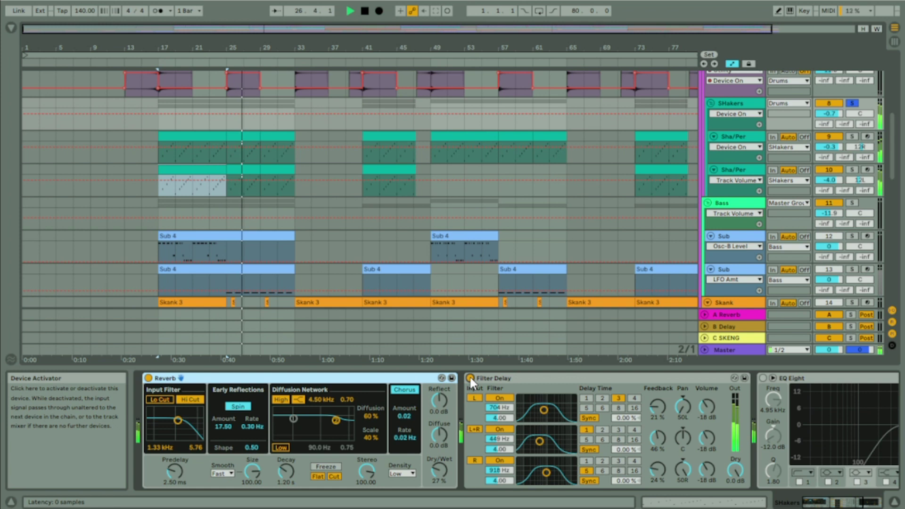
left_click(763, 378)
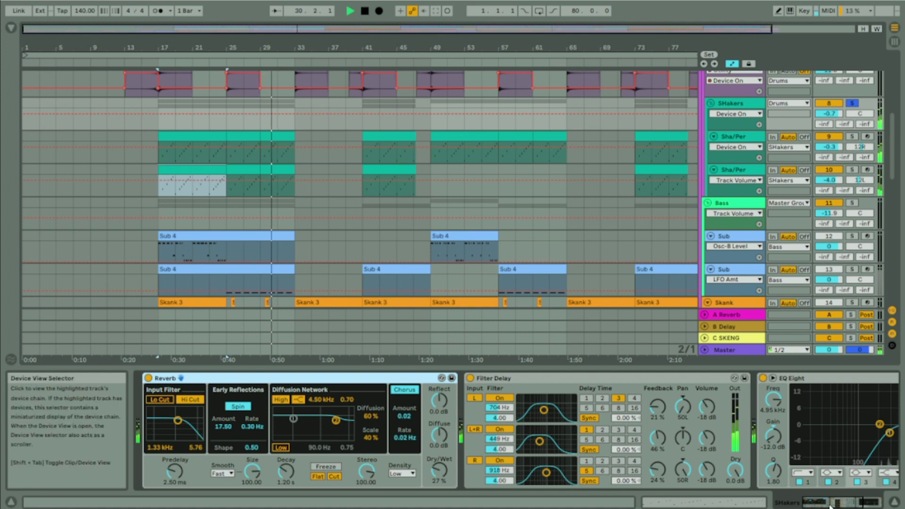
left_click(867, 503)
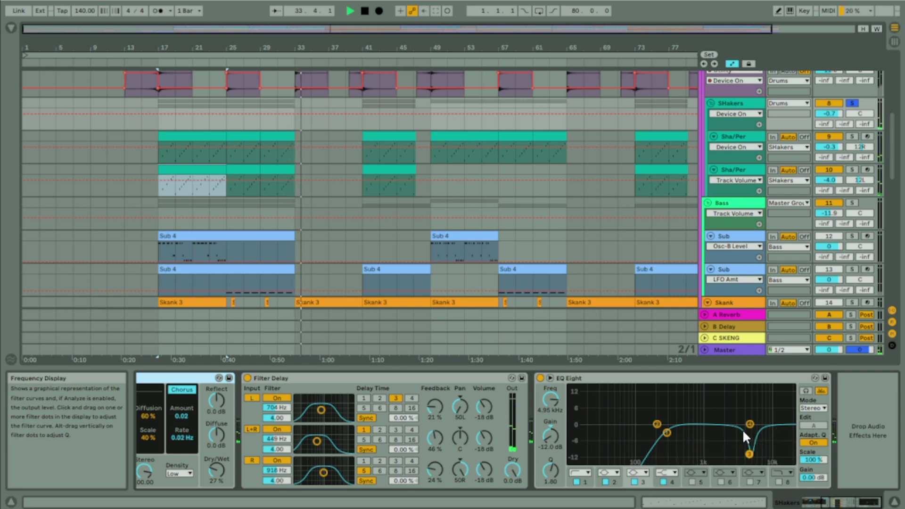
key("space")
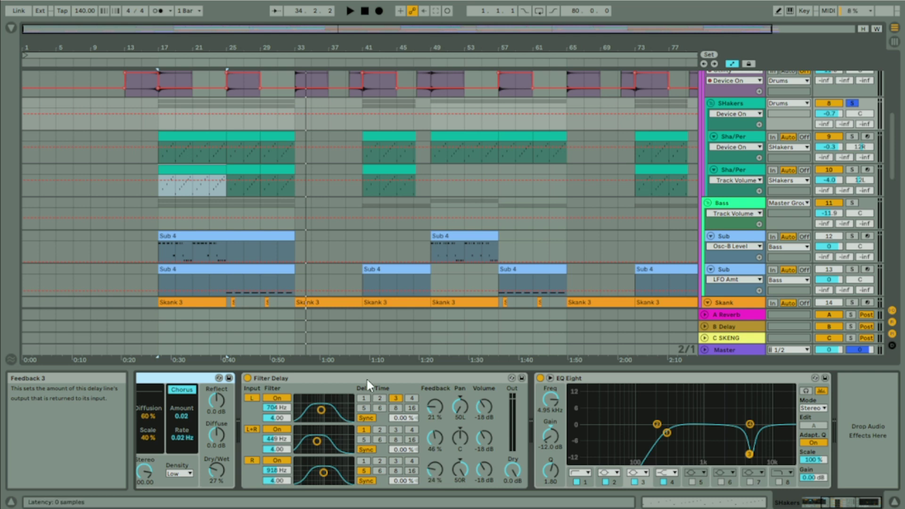
Review the SHakers group's Filter Delay settings, reselect the group, and show the upper Sha/Per track's devices.
left_click(364, 470)
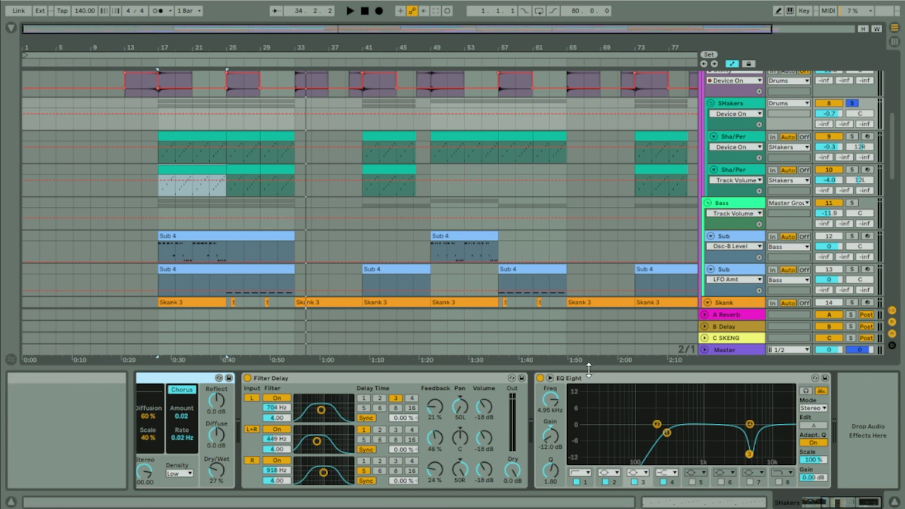
left_click(745, 104)
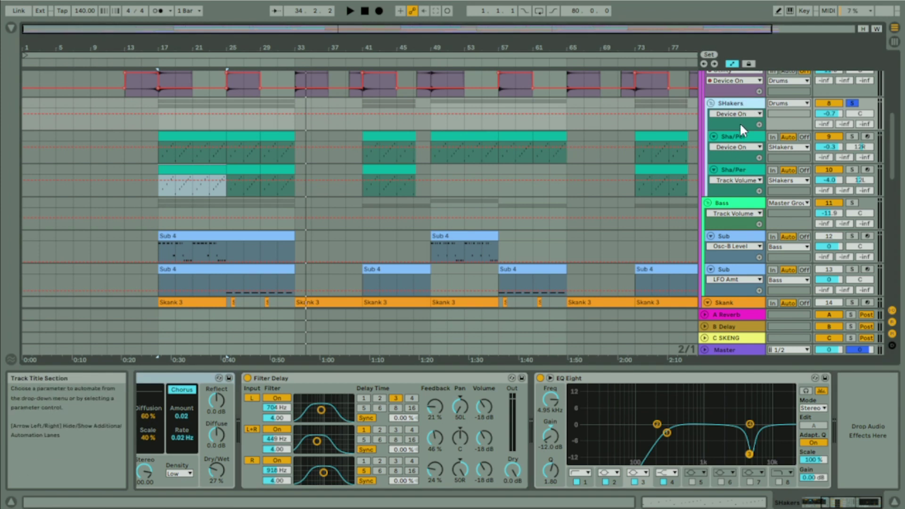
left_click(741, 137)
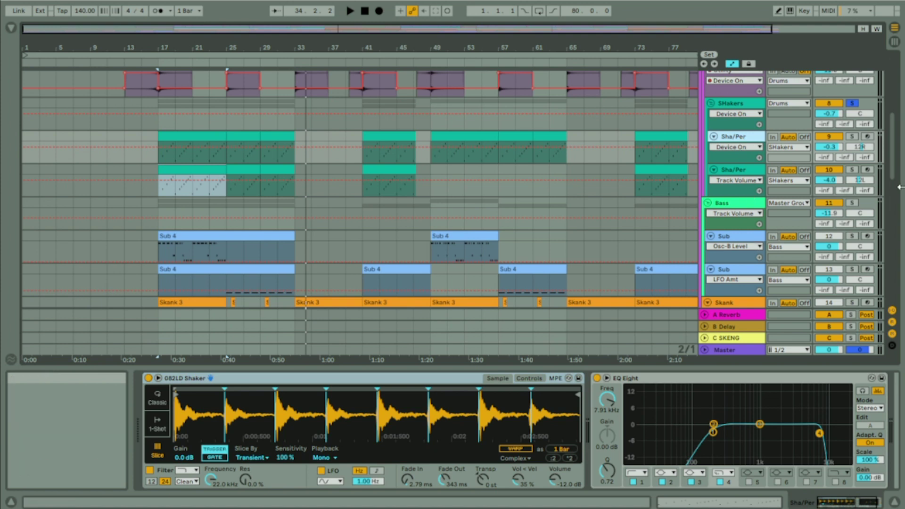
Select the Bass group, then the upper Sub track's clip spanning bars 17 to 33 to show its Operator.
scroll(893, 170, "down", 1)
left_click_drag(892, 165, 897, 191)
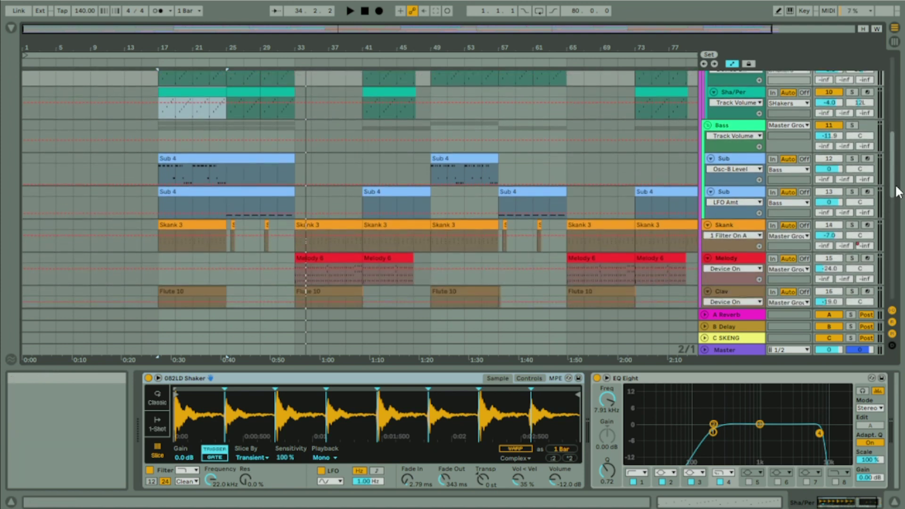
scroll(897, 191, "down", 1)
left_click(734, 106)
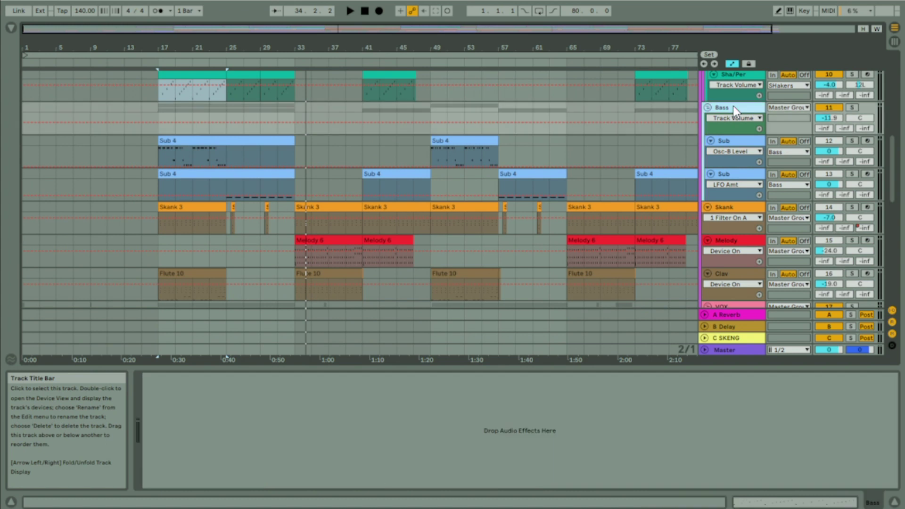
left_click(231, 140)
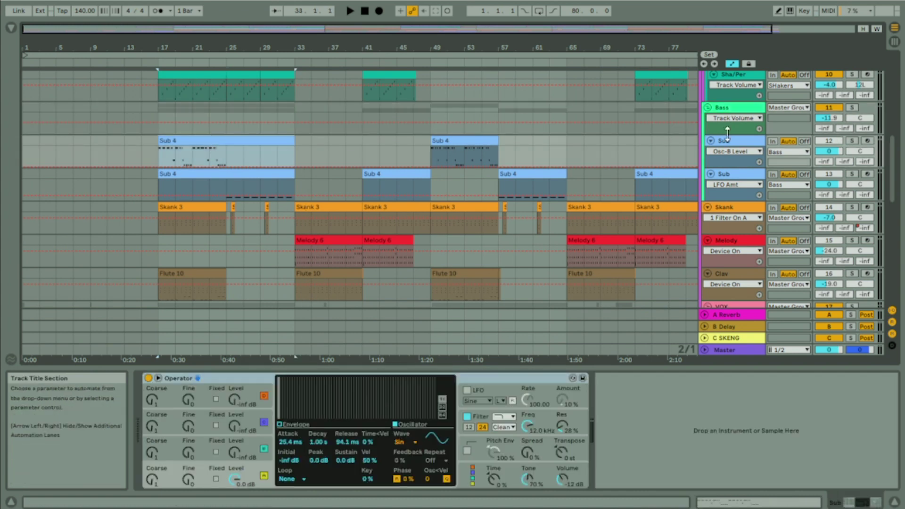
Solo the upper Sub track and play its clip from bar 17, then stop playback.
left_click(848, 141)
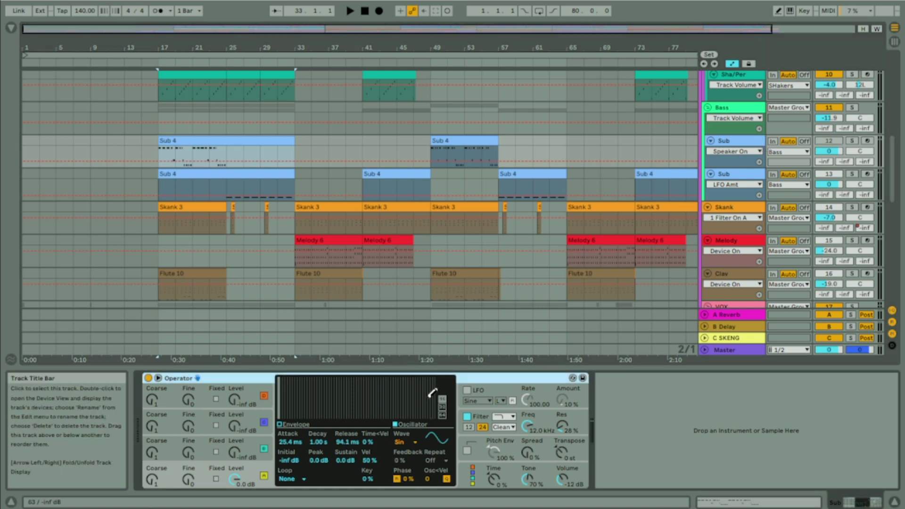
left_click(853, 141)
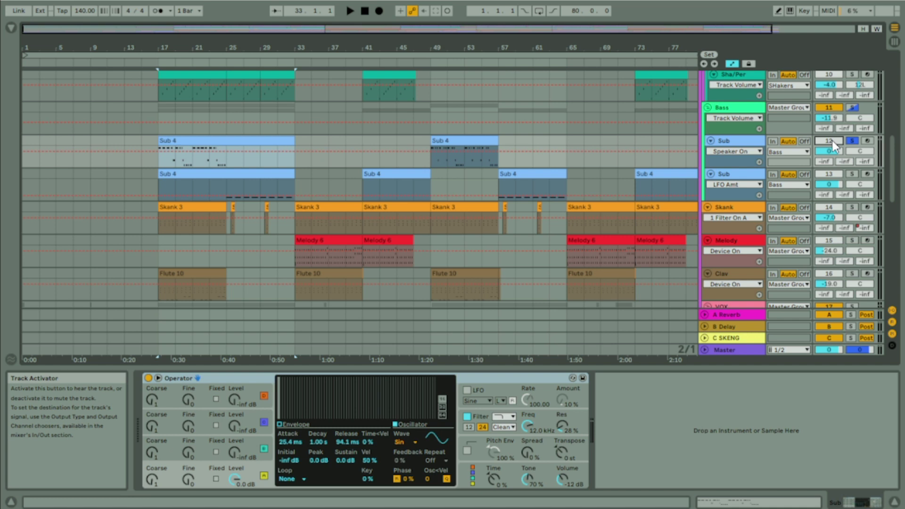
key("space")
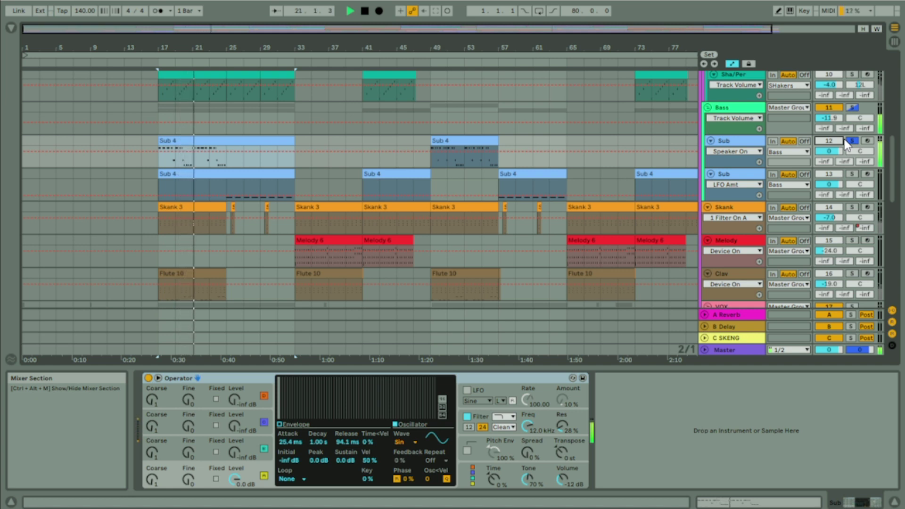
key("space")
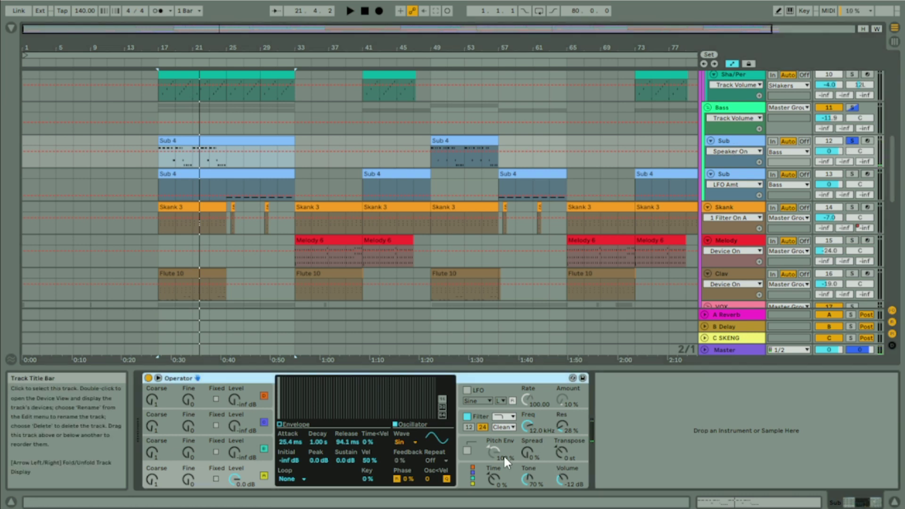
Select the lower Sub track's first clip, place the insert marker at bar 25, and solo that track to examine its LFO section.
left_click(226, 191)
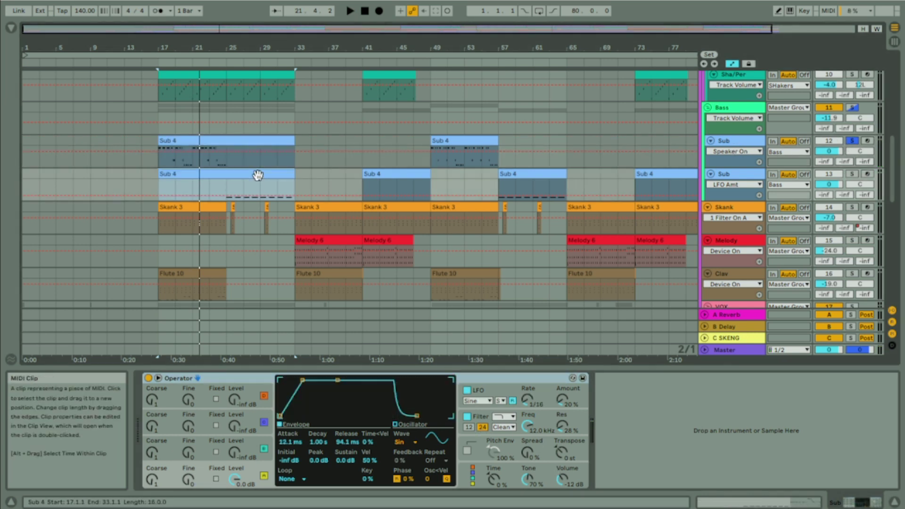
left_click(228, 189)
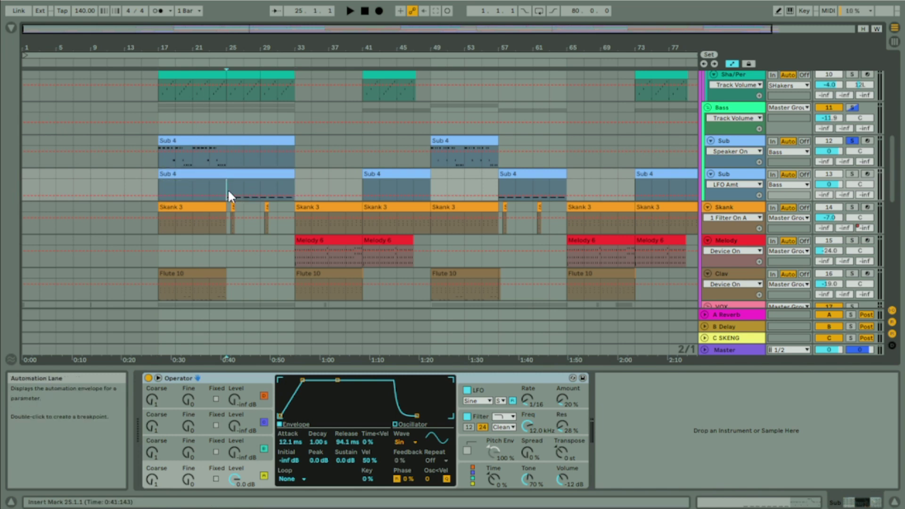
left_click(852, 174)
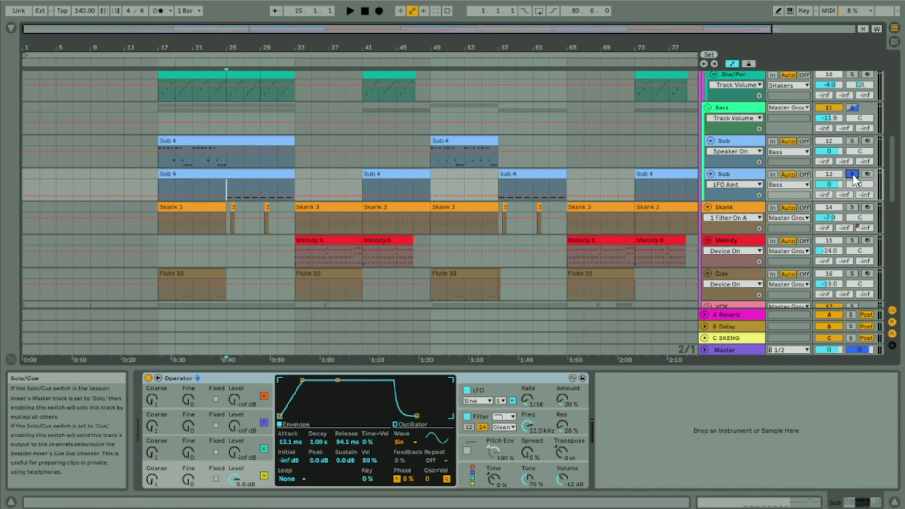
left_click(735, 175)
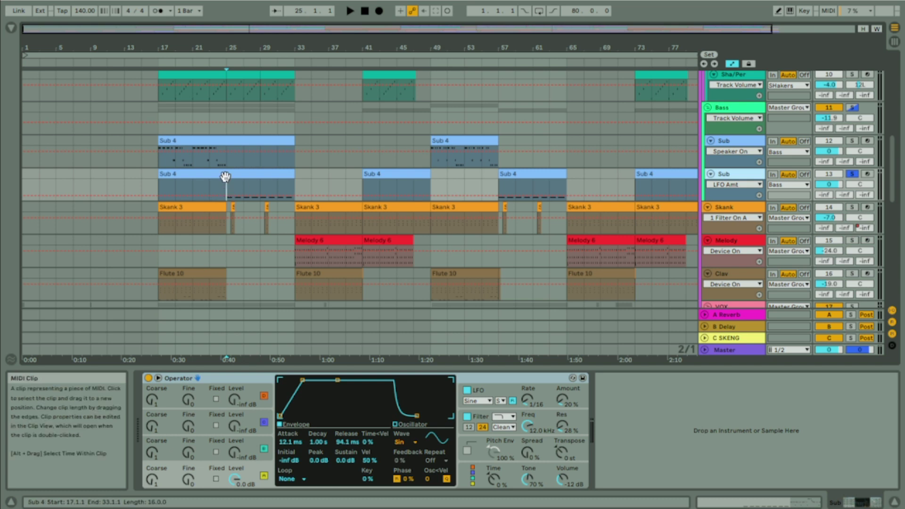
left_click_drag(226, 44, 221, 137)
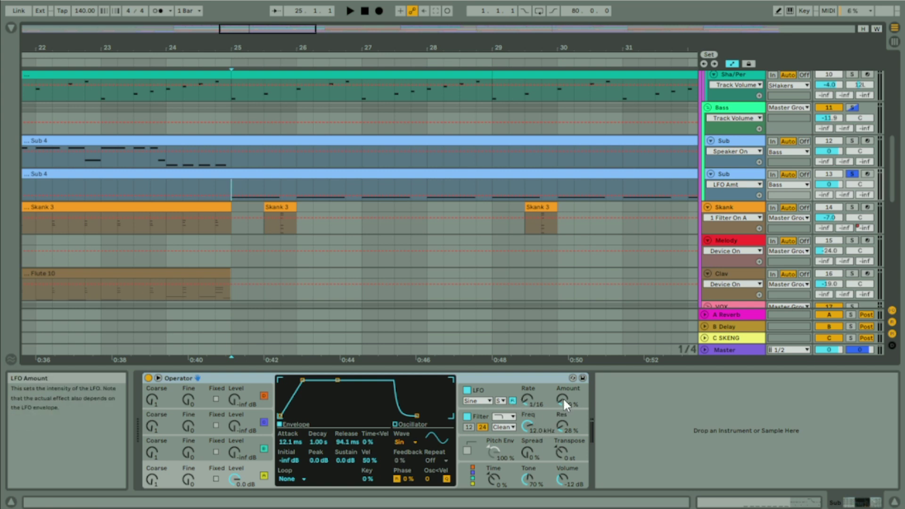
Examine the LFO destination, LFO rate and filter frequency in the lower Sub track's Operator, and play the track from bar 25.
left_click(494, 390)
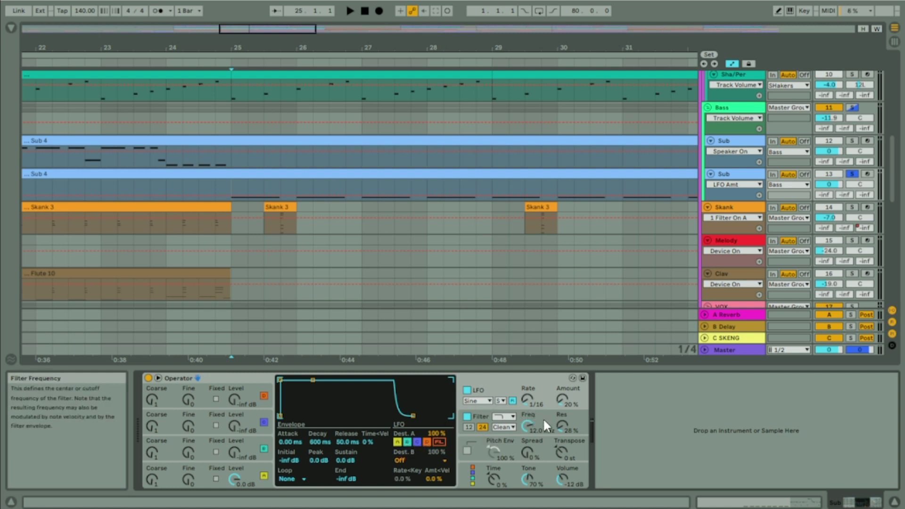
left_click(527, 399)
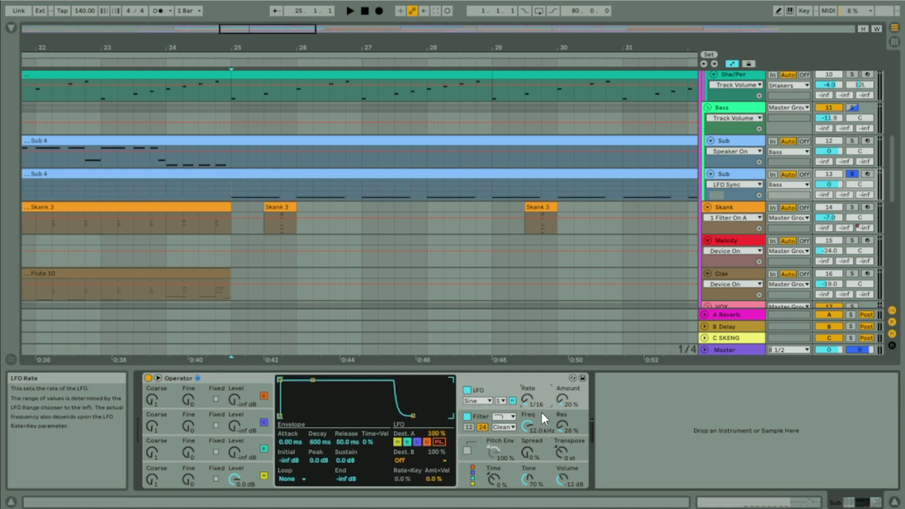
left_click(541, 412)
left_click(489, 385)
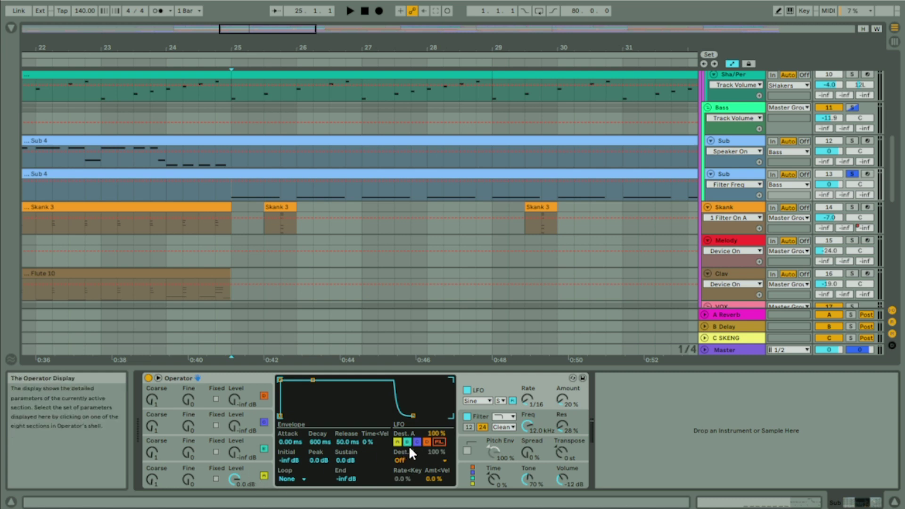
key("space")
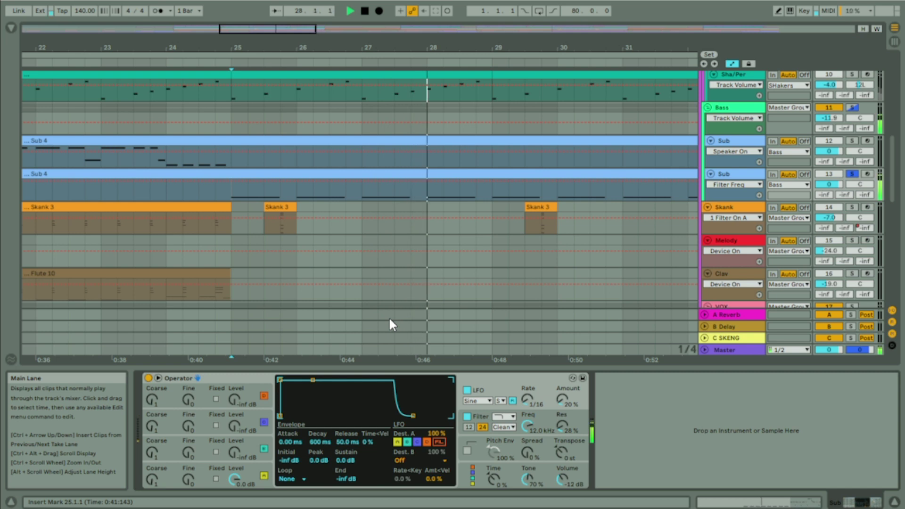
key("space")
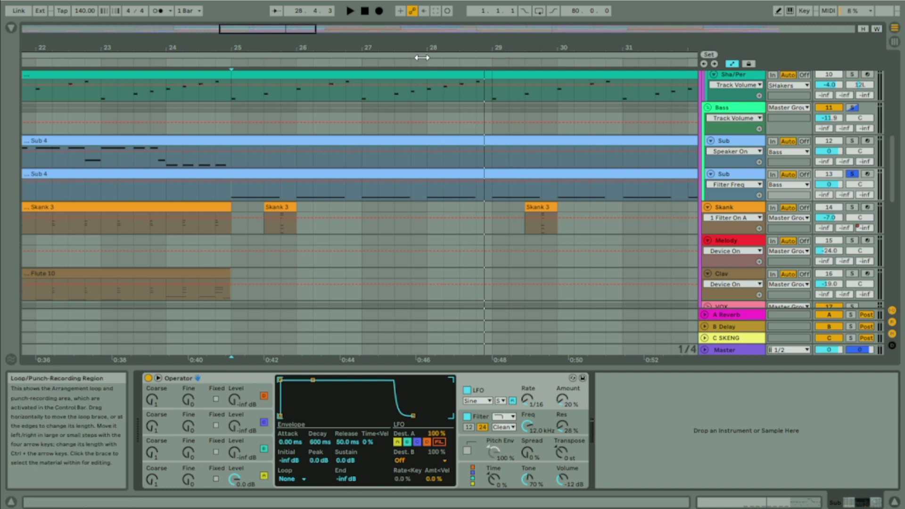
Solo the Skank track, select its first clip at bar 17, and play it for a few bars.
left_click_drag(419, 51, 240, 48)
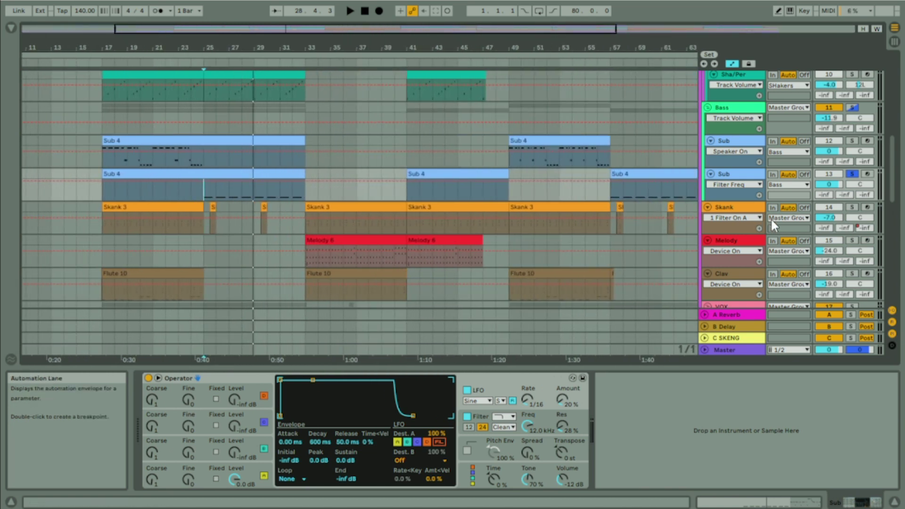
left_click(853, 208)
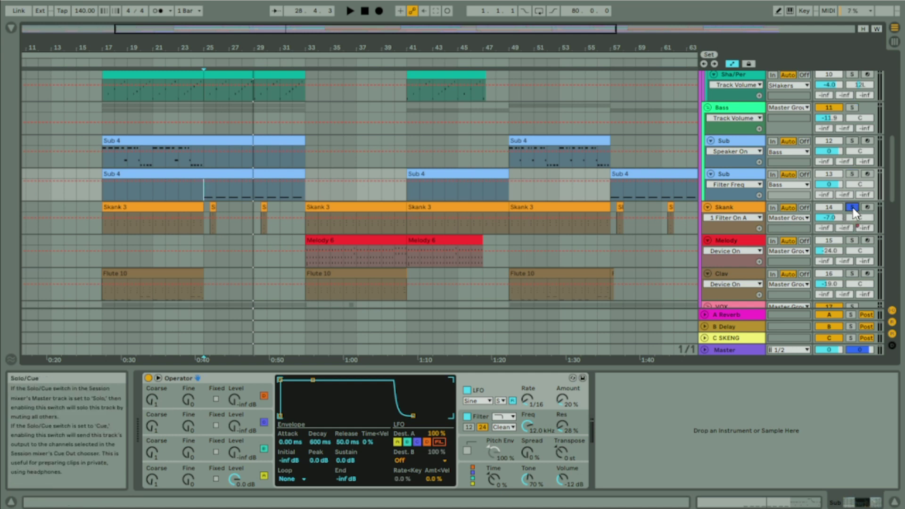
left_click(125, 207)
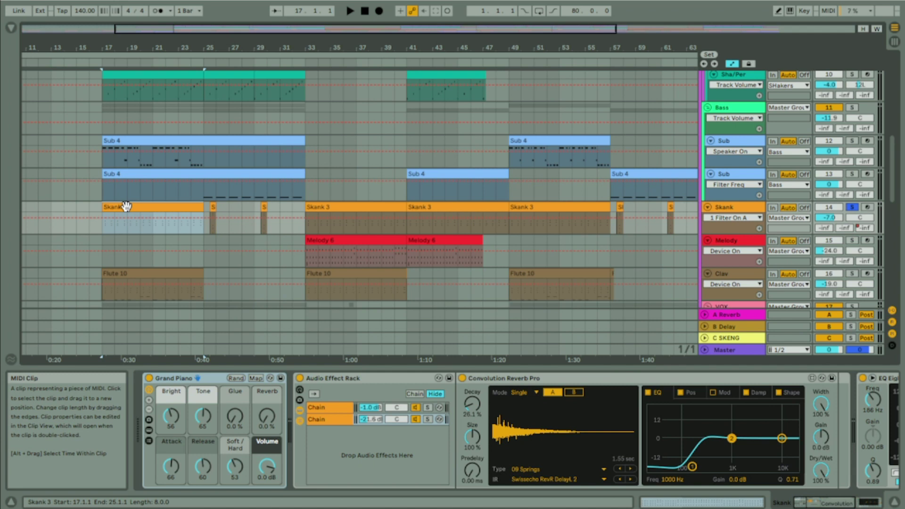
key("space")
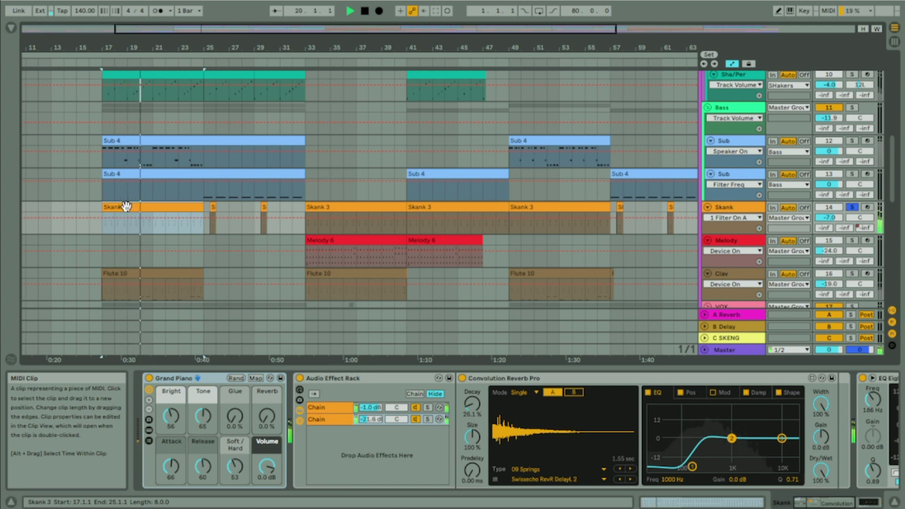
key("space")
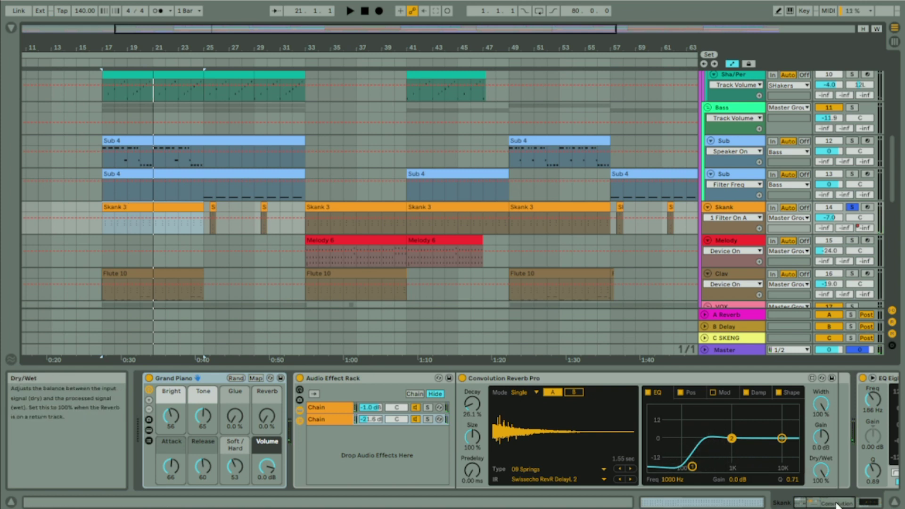
Bypass the Skank track's EQ Eight, Convolution Reverb Pro and Audio Effect Rack to hear the dry piano, and reactivate the rack.
left_click(873, 502)
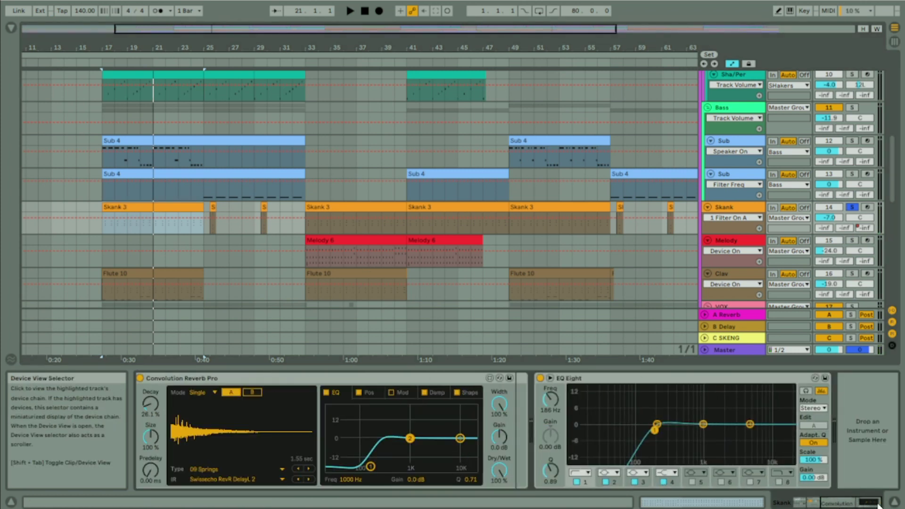
left_click(540, 378)
left_click(140, 378)
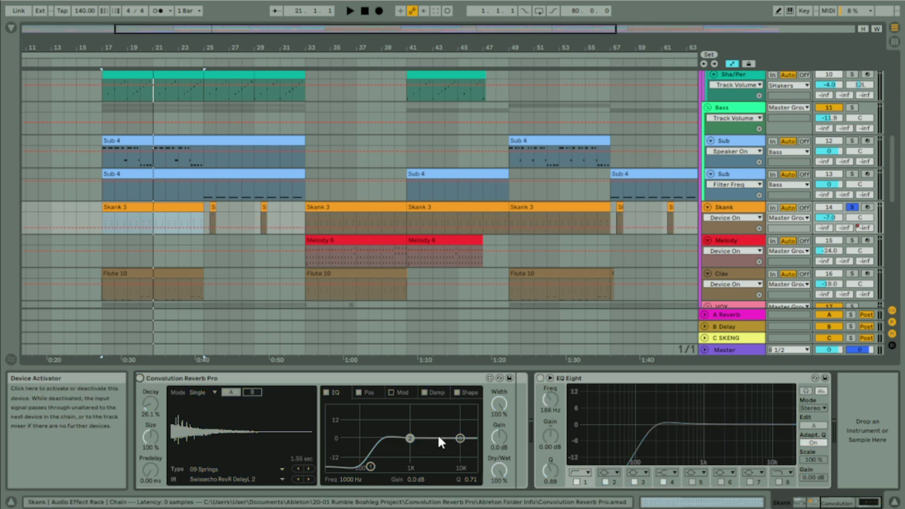
left_click(851, 503)
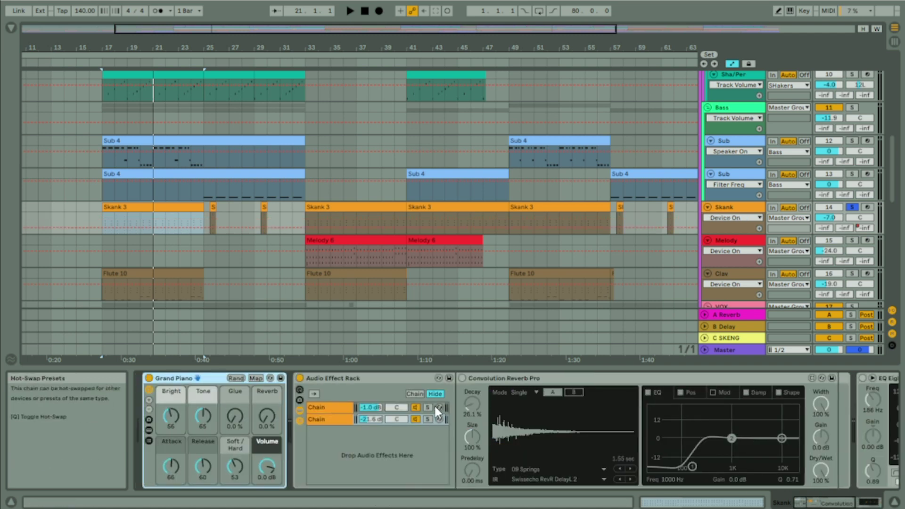
left_click(299, 377)
key("space")
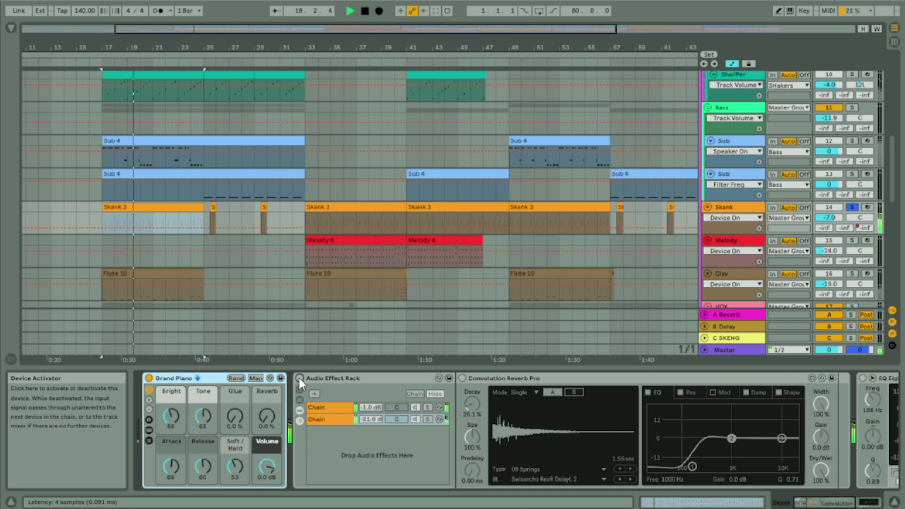
key("space")
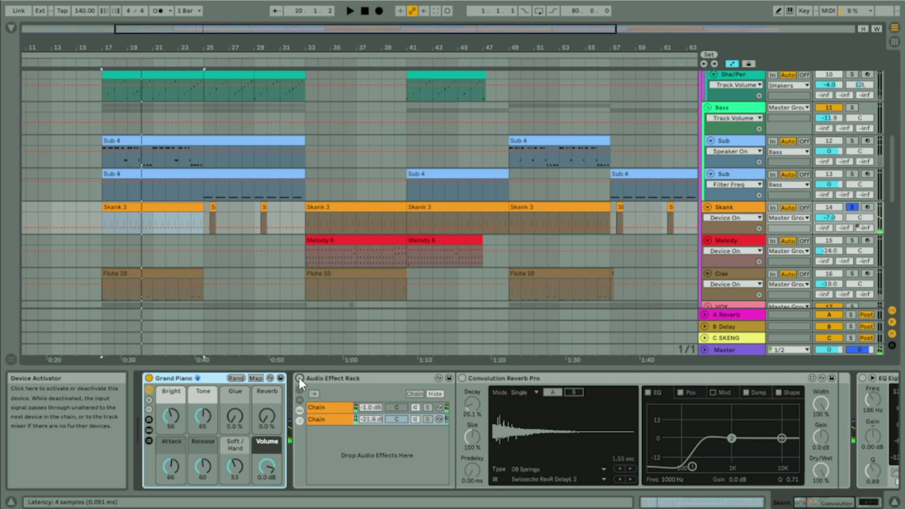
left_click(298, 377)
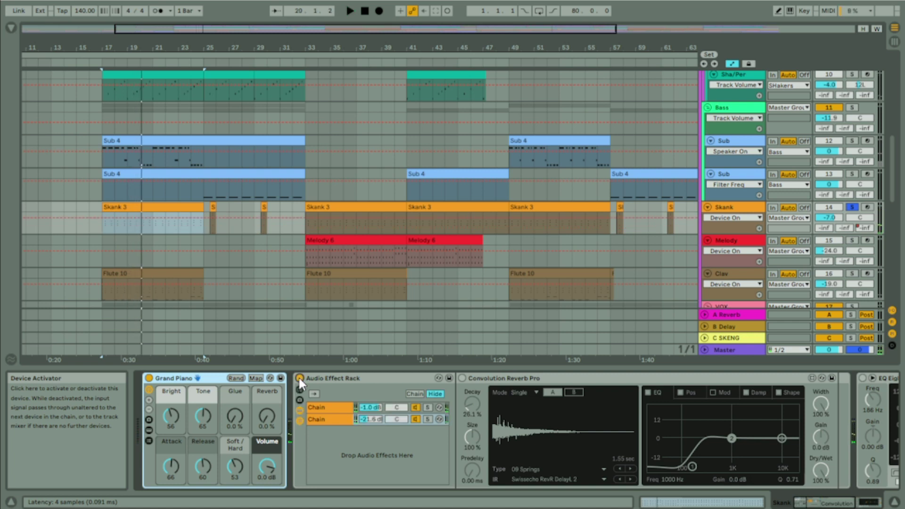
Solo the first chain of the Audio Effect Rack and delete the Cabinet device from it.
left_click(428, 408)
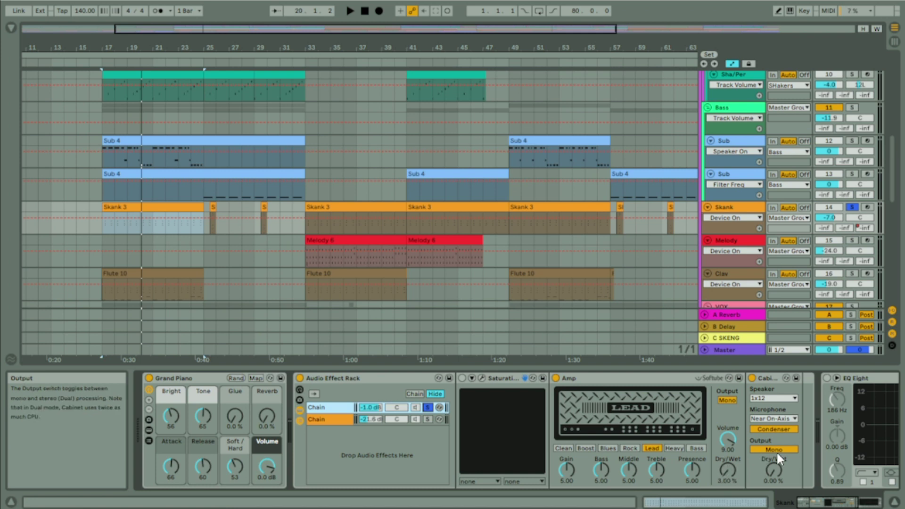
left_click(767, 381)
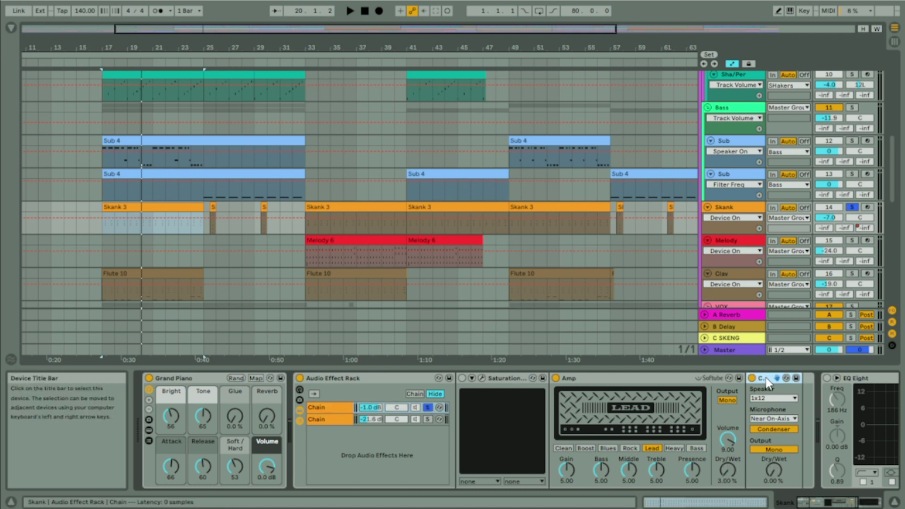
key("Delete")
Switch the Skank track's EQ Eight back on and play the soloed first chain from bar 17.
left_click(866, 505)
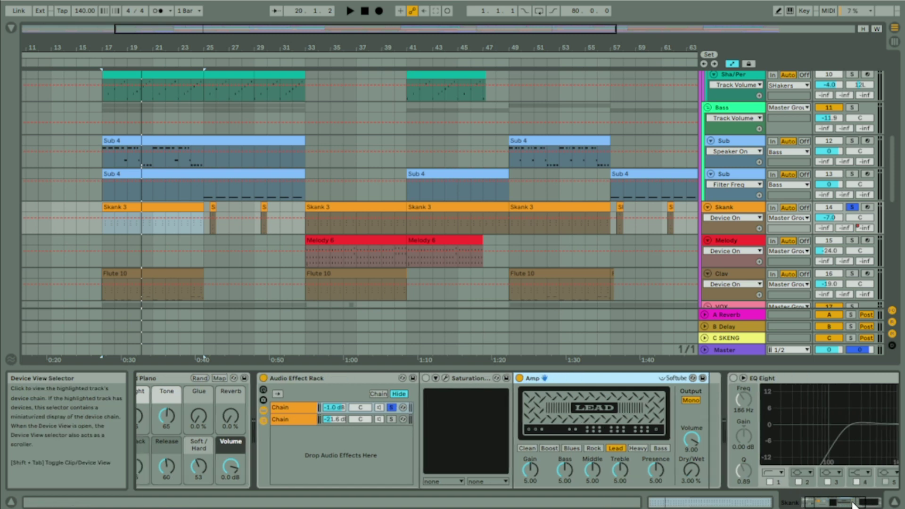
left_click_drag(867, 506, 864, 506)
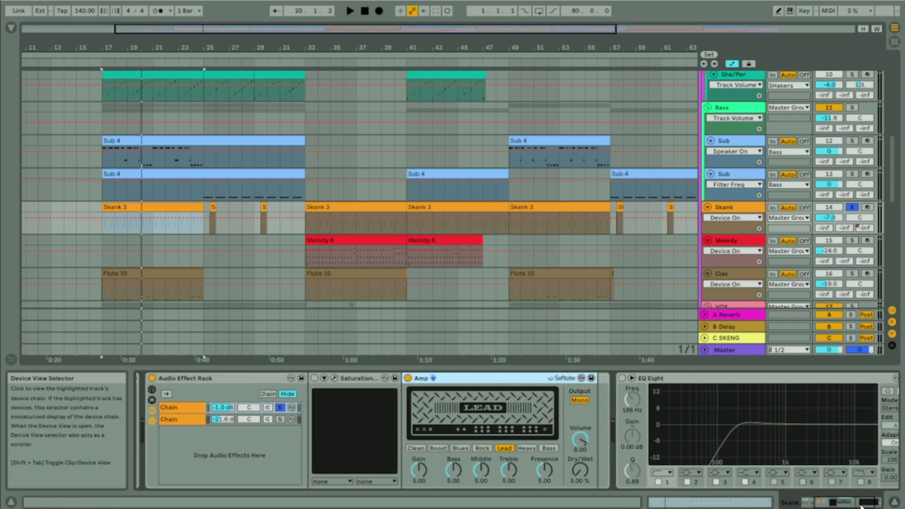
left_click(623, 377)
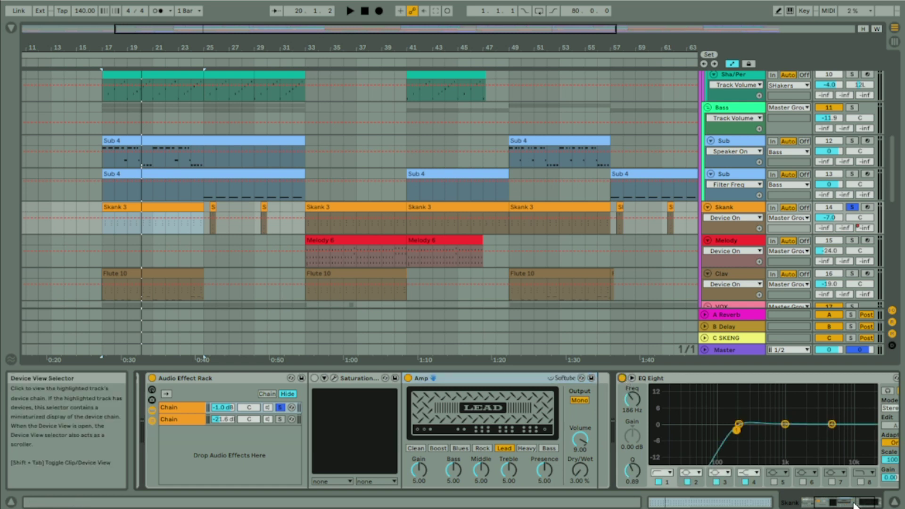
left_click(838, 505)
key("space")
key("space")
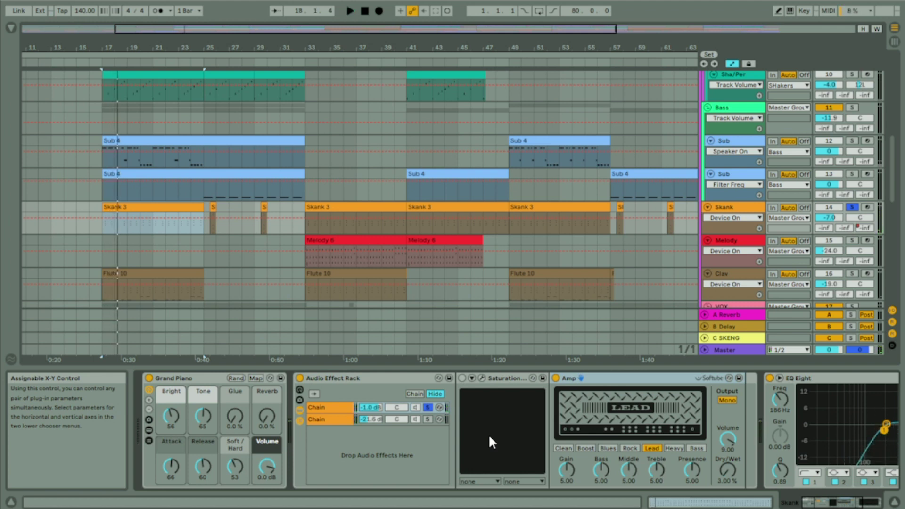
Try the Amp's Dry/Wet at about 59.5 % during playback, and gradually bring it down to 3 %.
left_click_drag(731, 466, 731, 448)
key("space")
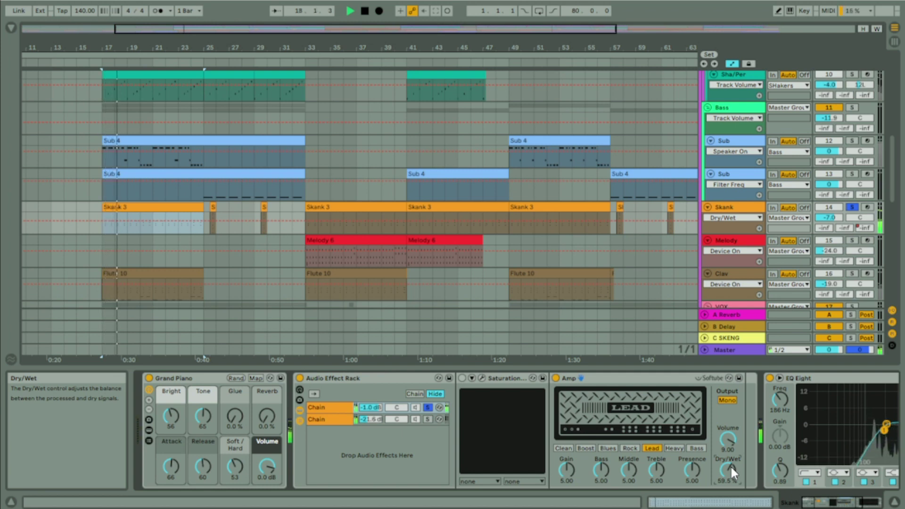
scroll(731, 466, "down", 10)
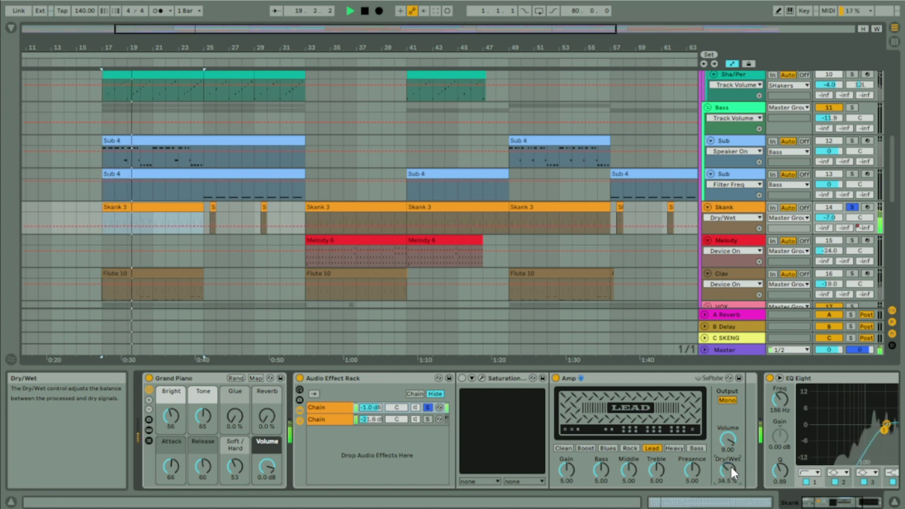
scroll(731, 465, "down", 4)
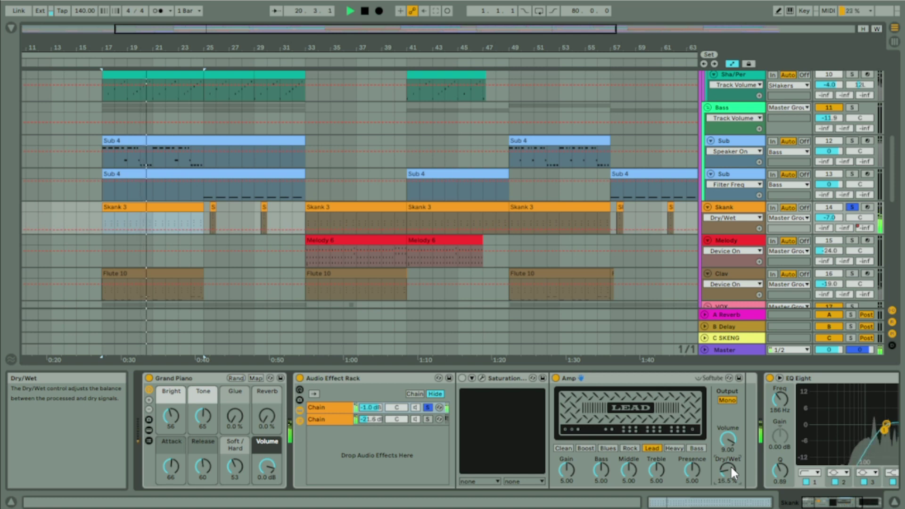
scroll(731, 465, "down", 3)
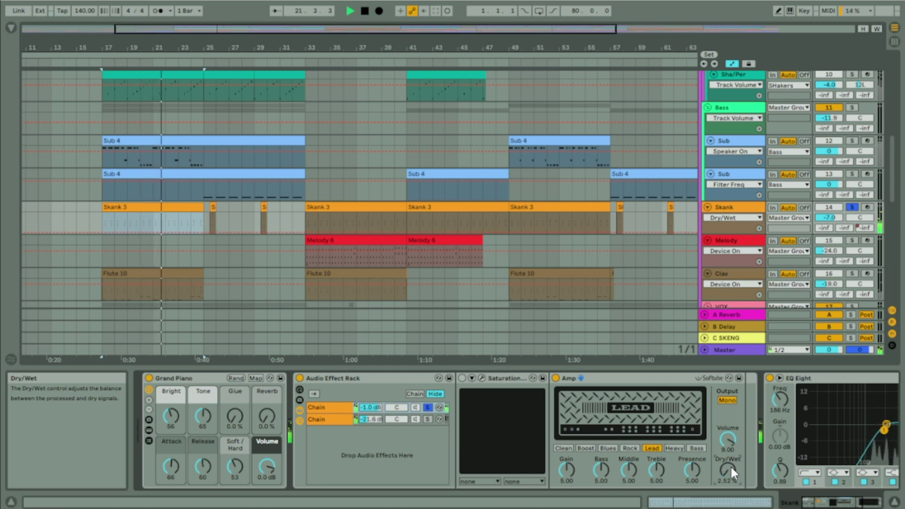
scroll(731, 465, "up", 1)
key("space")
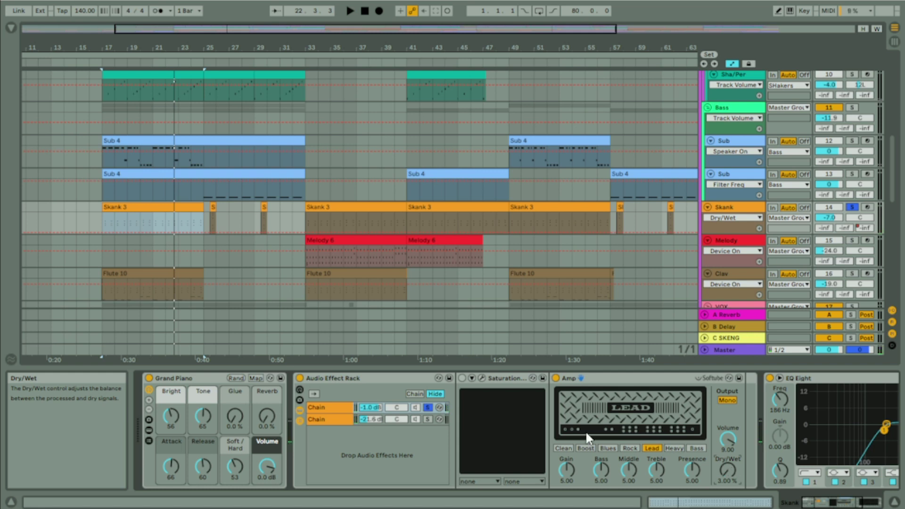
Delete the deactivated Saturation plug-in from the rack's first chain.
left_click(515, 380)
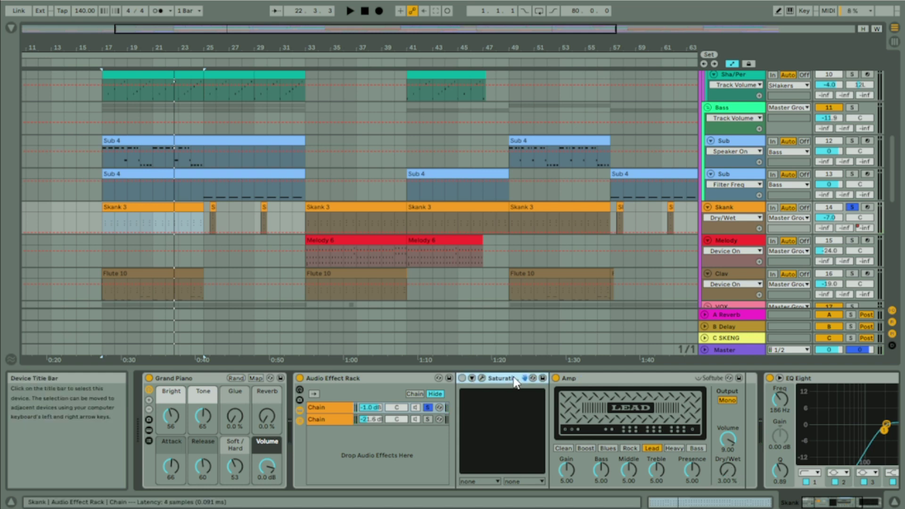
key("Delete")
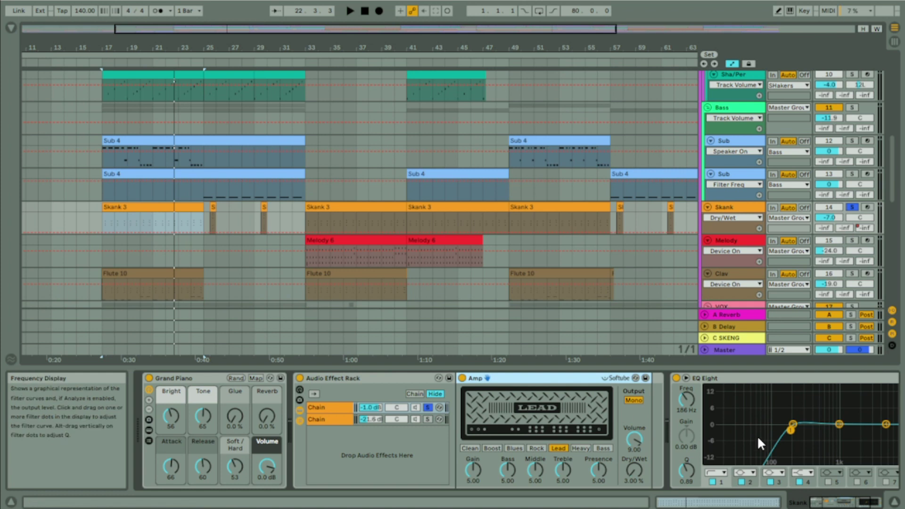
Solo the rack's second chain, reactivate its Convolution Reverb Pro, and play from bar 17 to review the reverb and EQ Eight.
left_click(428, 418)
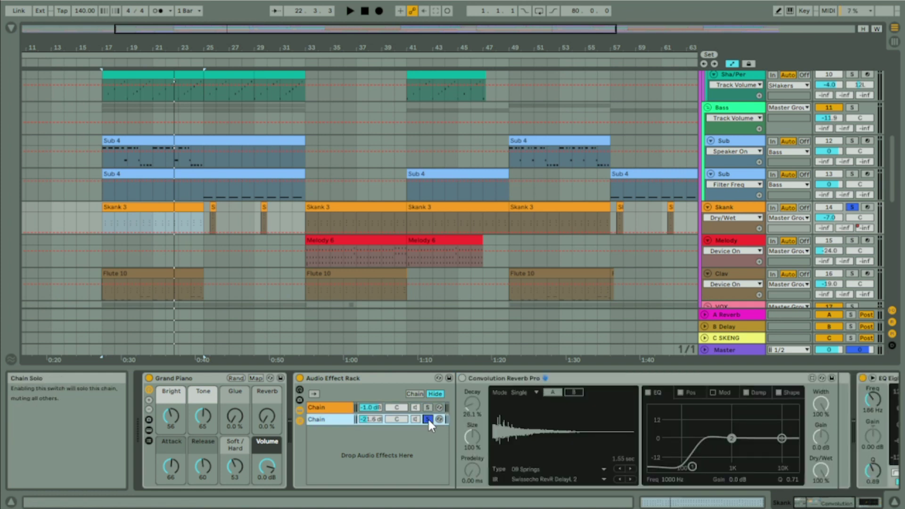
left_click(463, 377)
key("space")
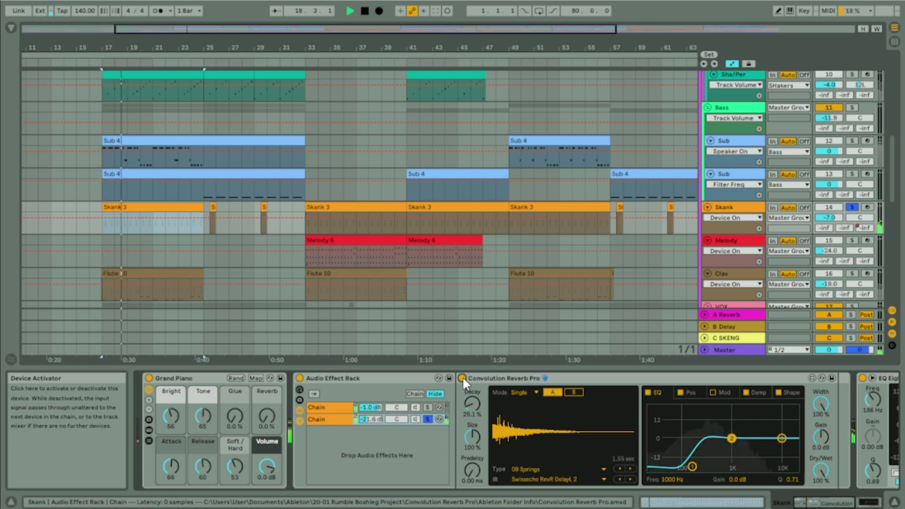
key("space")
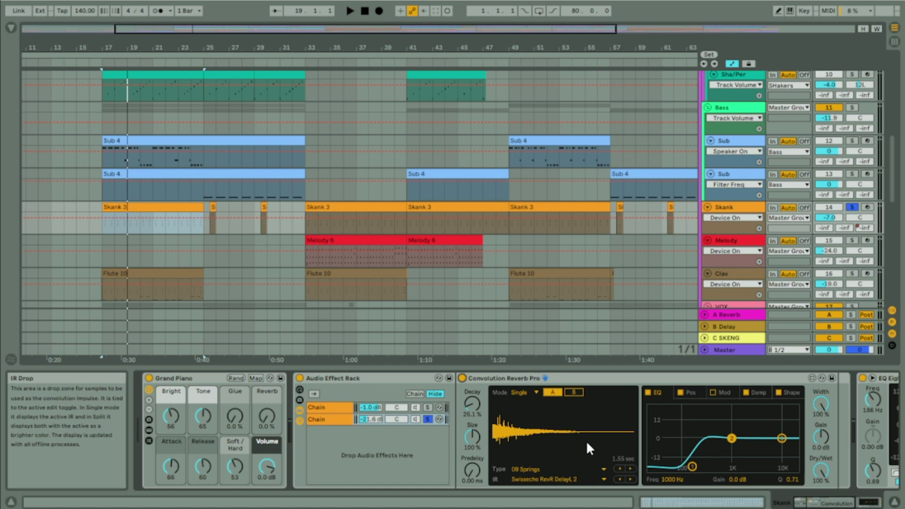
left_click(870, 504)
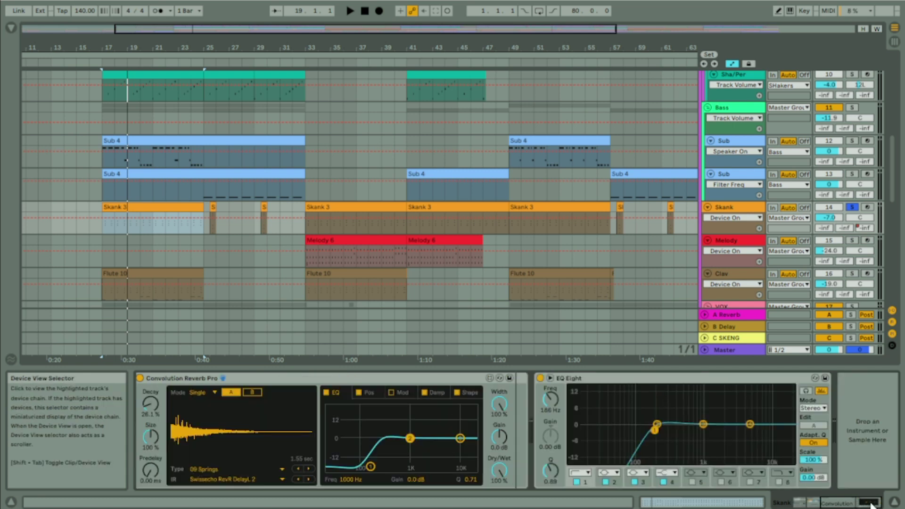
left_click(854, 503)
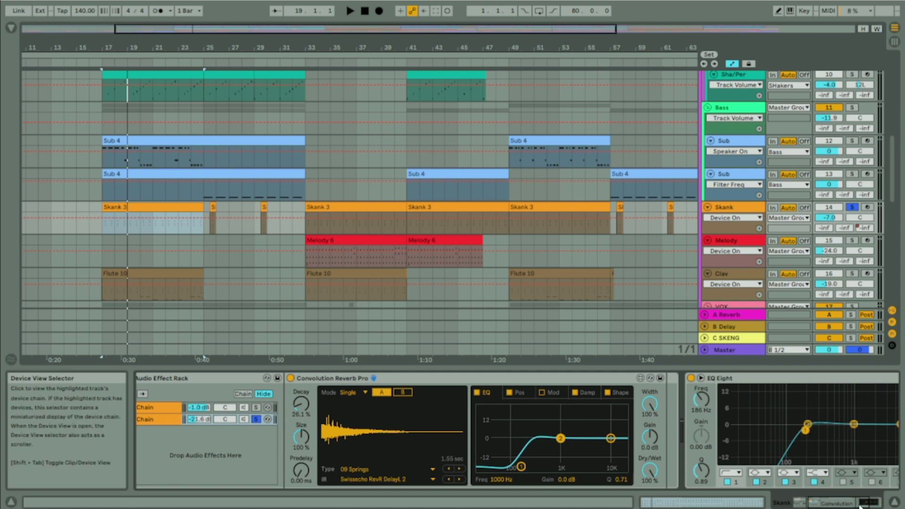
left_click(817, 504)
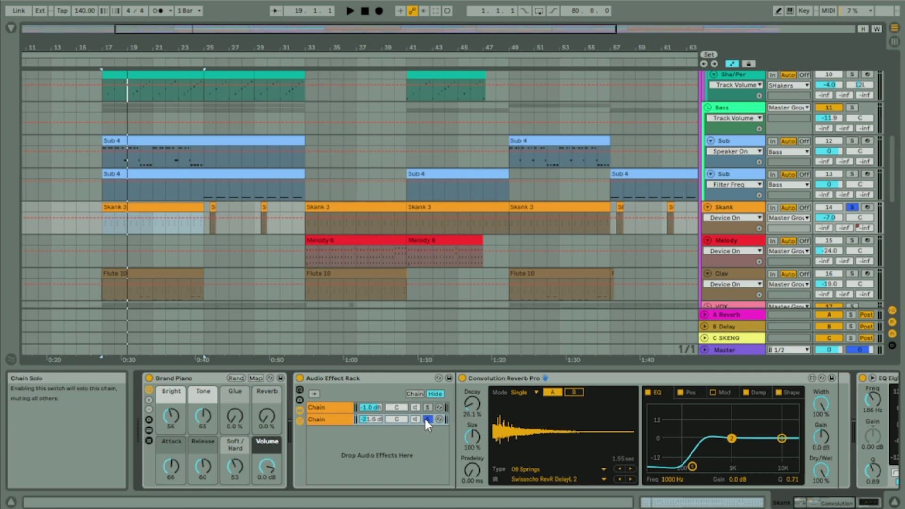
Play the rack's soloed second chain, turn off its solo, and listen to both chains together from bar 17.
key("space")
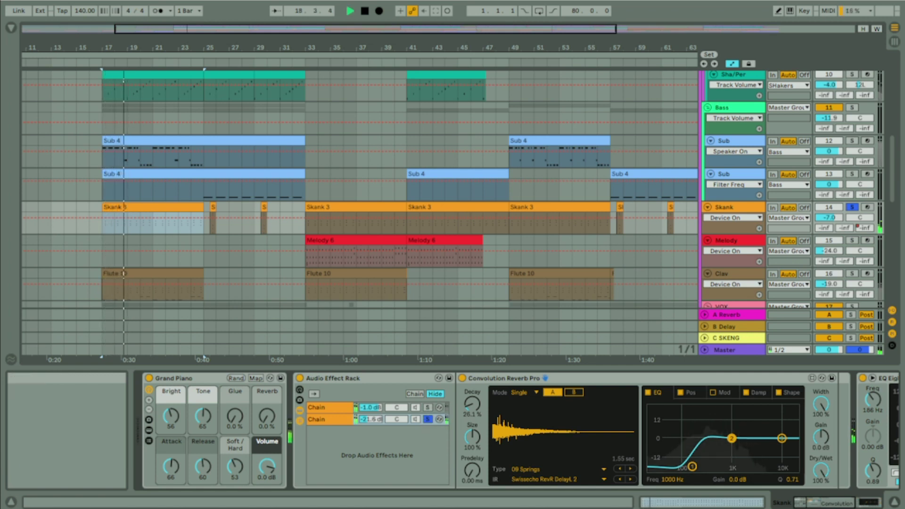
key("space")
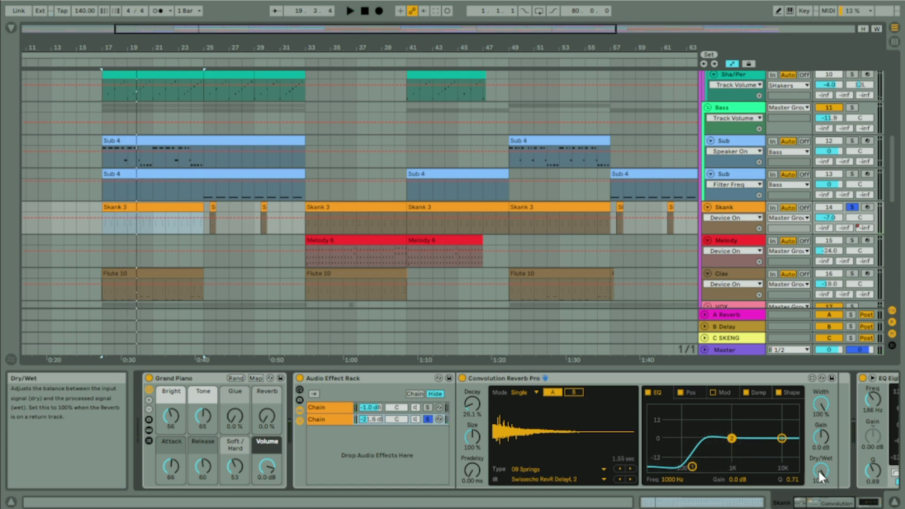
key("space")
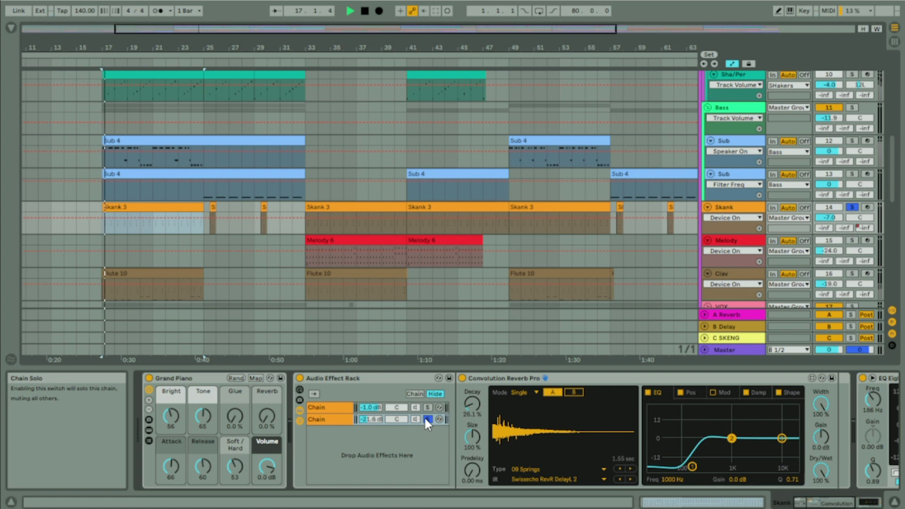
left_click(425, 419)
left_click(426, 419)
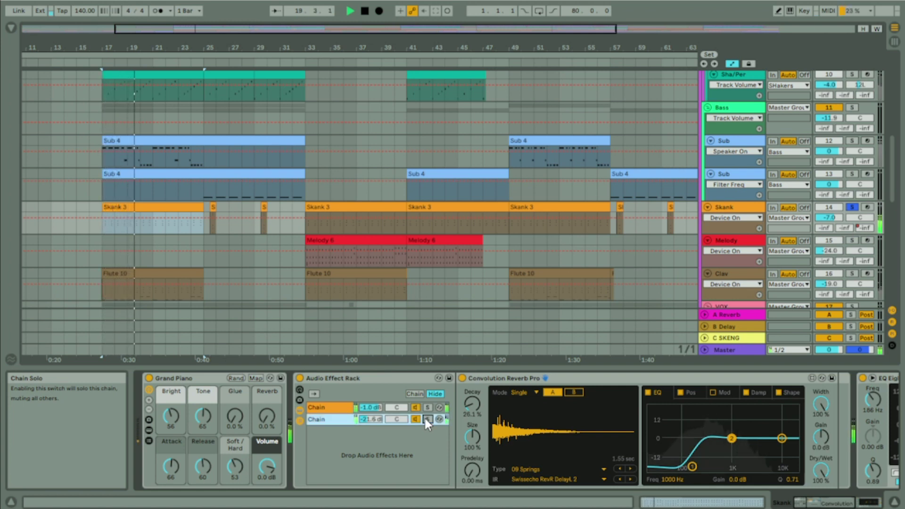
key("space")
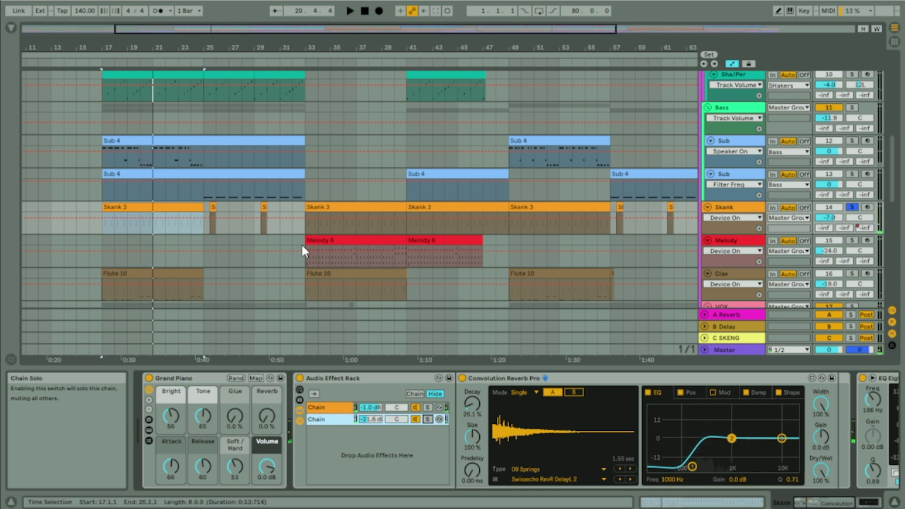
Select the short Skank 3 clip at 25.3 and play the soloed track from there.
left_click(213, 208)
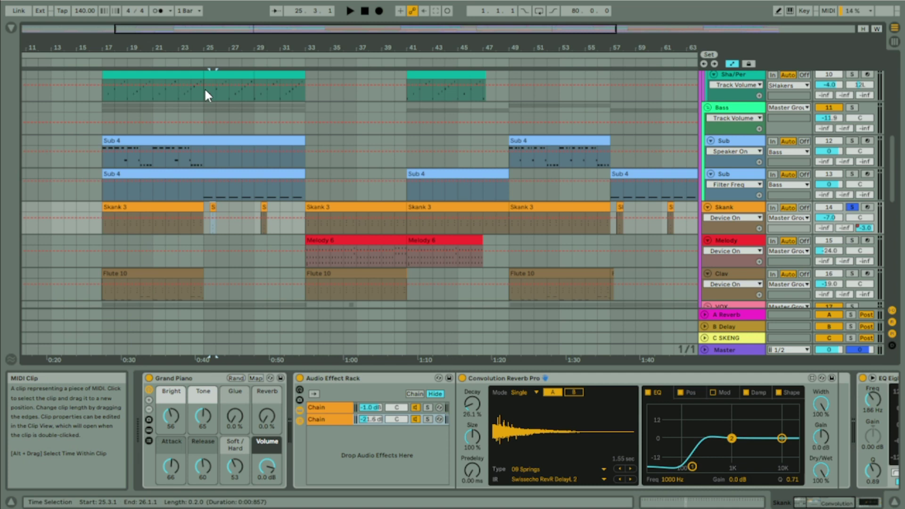
left_click_drag(212, 47, 212, 111)
key("space")
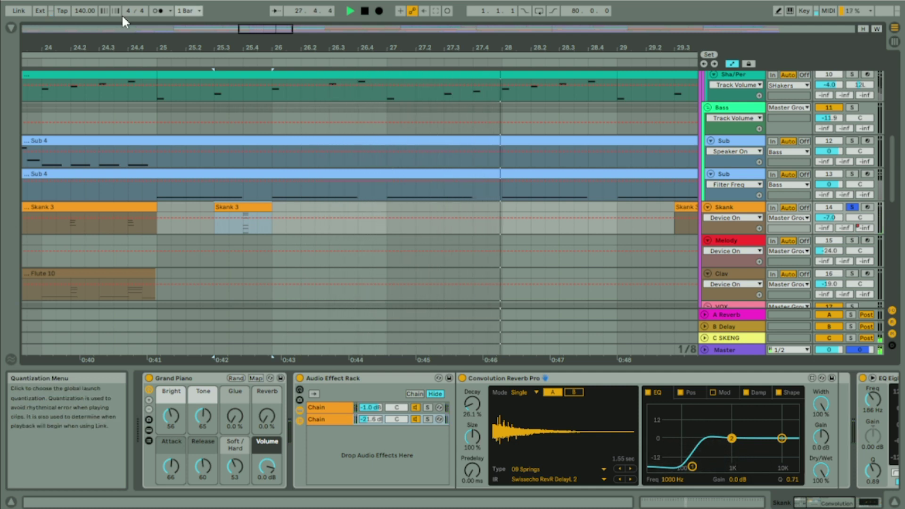
key("space")
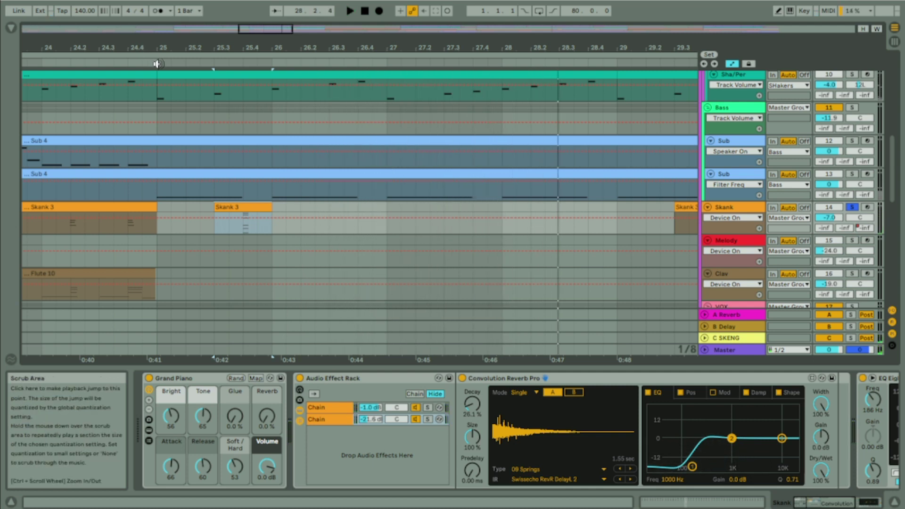
Open the short Skank 3 clip in an enlarged note editor, examine its chord's notes, and play the clip again.
double_click(263, 207)
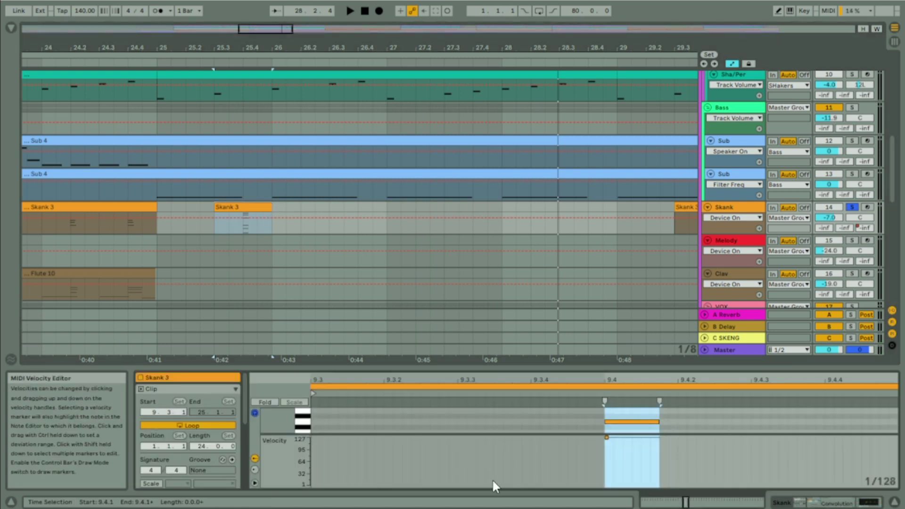
left_click_drag(359, 367, 351, 286)
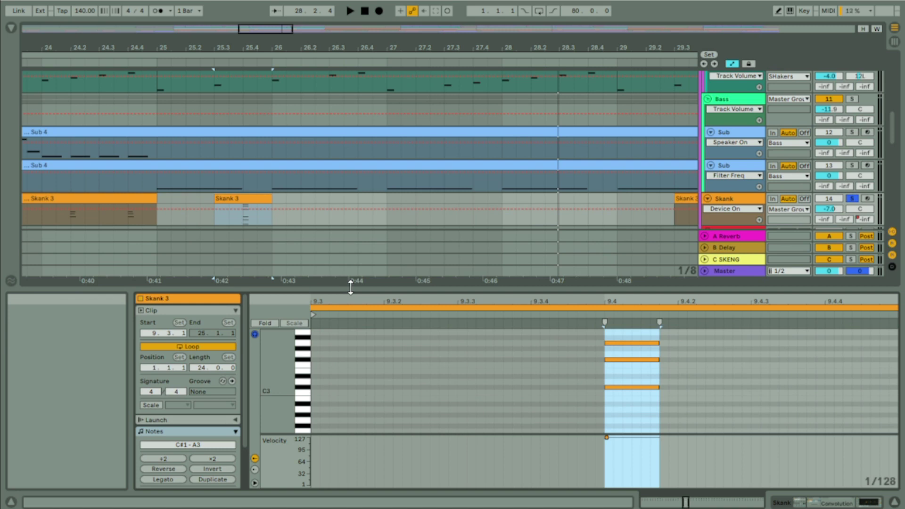
mouse_move(275, 360)
left_mouse_down()
mouse_move(277, 332)
mouse_move(277, 398)
mouse_move(278, 344)
mouse_move(278, 361)
left_mouse_up()
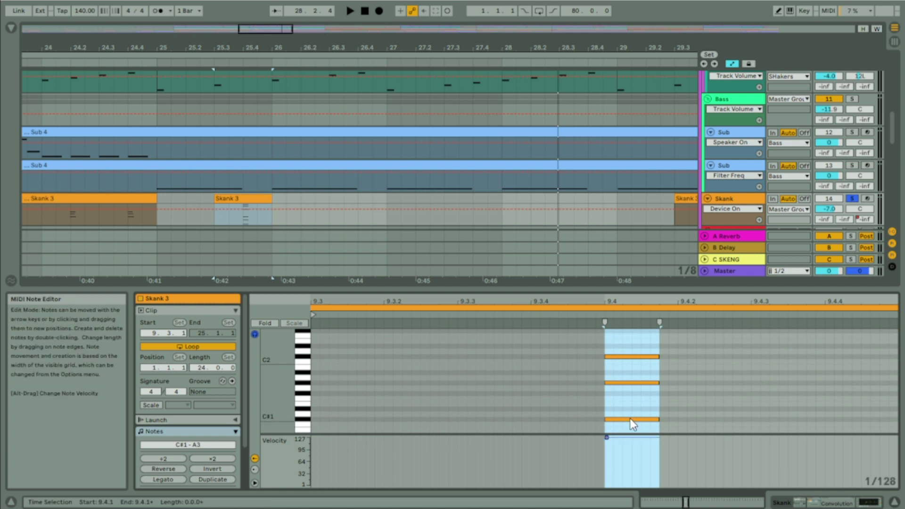
left_click(225, 198)
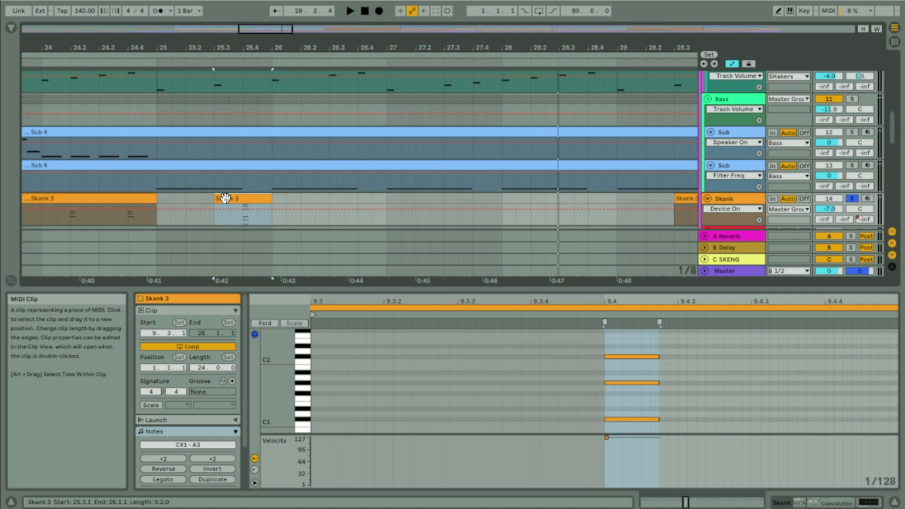
key("space")
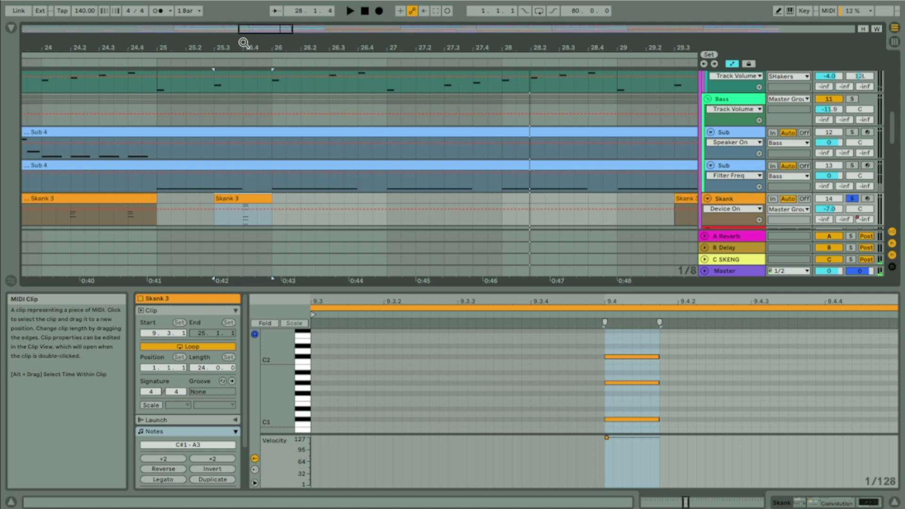
Turn off the Skank track's solo and play the full arrangement from bar 17, then from bar 25.
left_click_drag(262, 284, 262, 279)
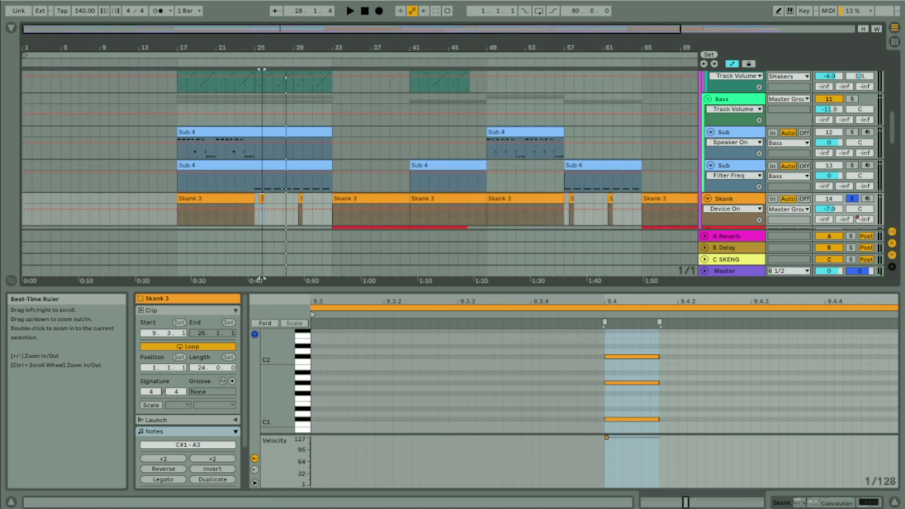
left_click(191, 199)
left_click(852, 199)
key("space")
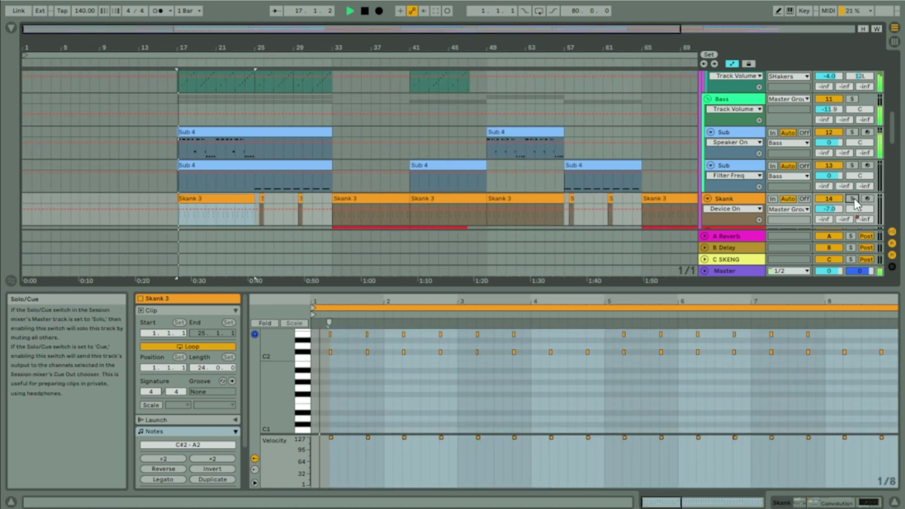
left_click(256, 196)
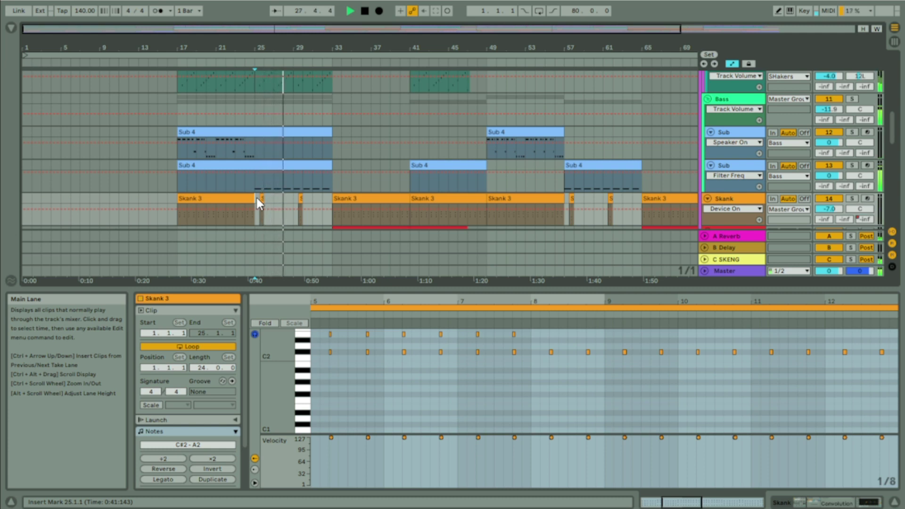
key("space")
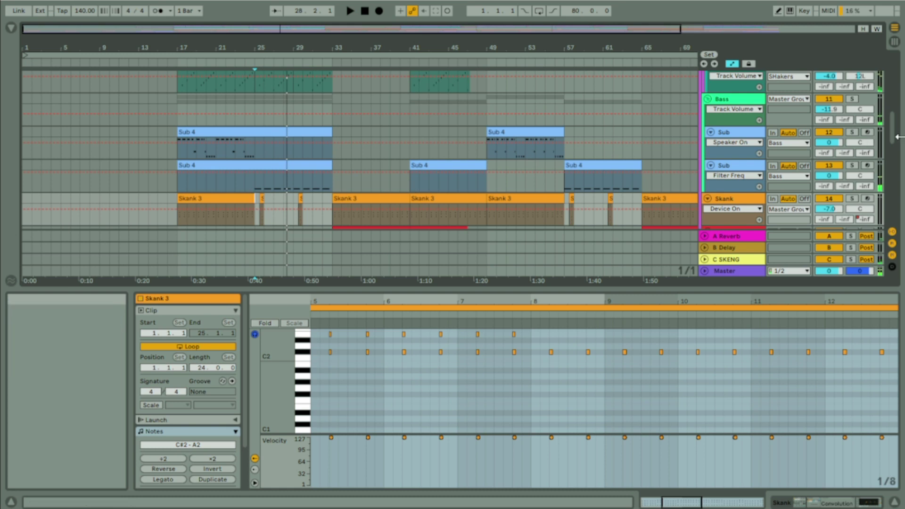
Review the Skank 3 clip at bar 17, open the Melody 6 clip at bar 33, and solo the Melody track.
scroll(892, 132, "down", 5)
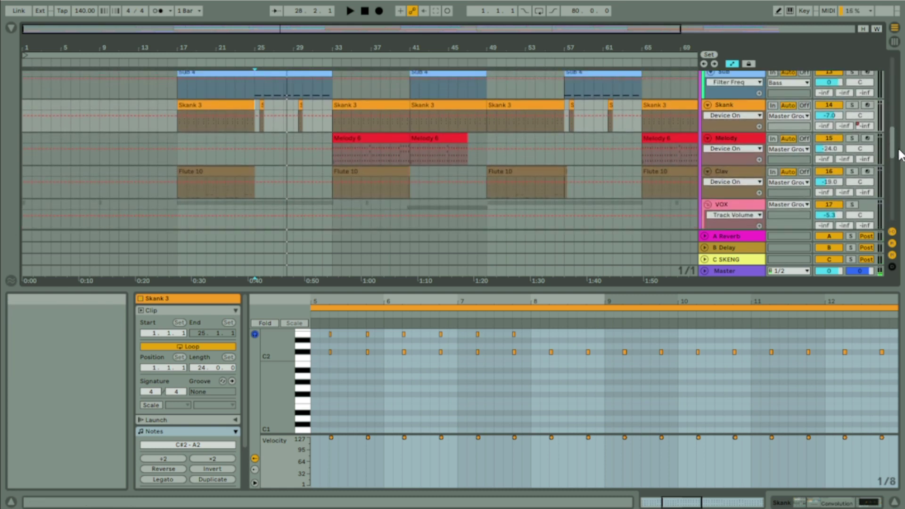
left_click(212, 107)
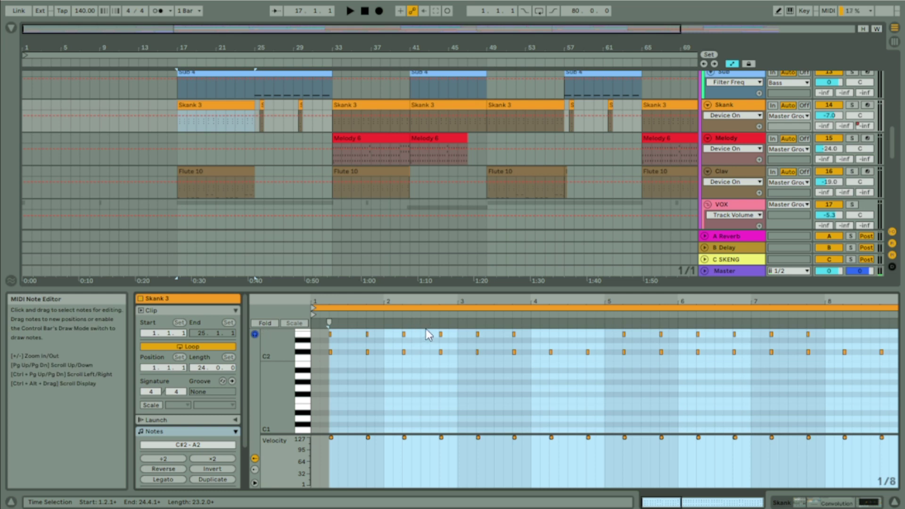
left_click(349, 136)
left_click(743, 138)
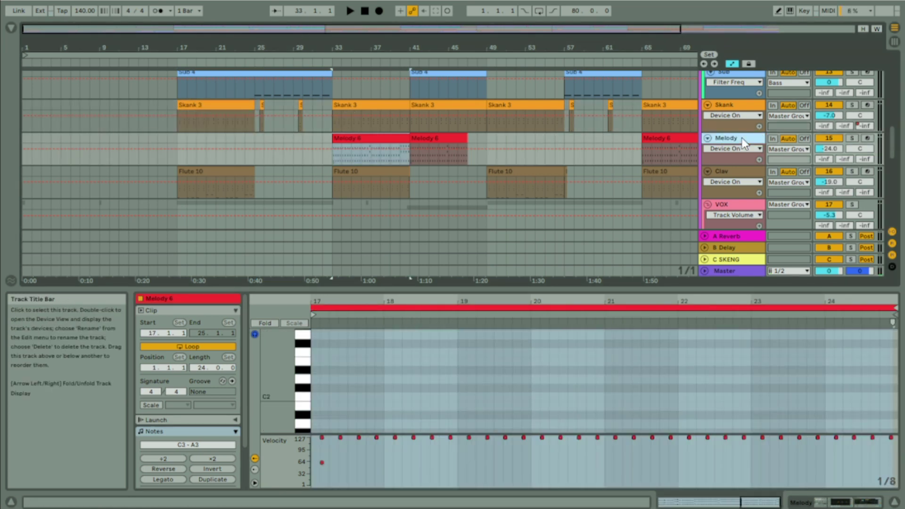
left_click(852, 138)
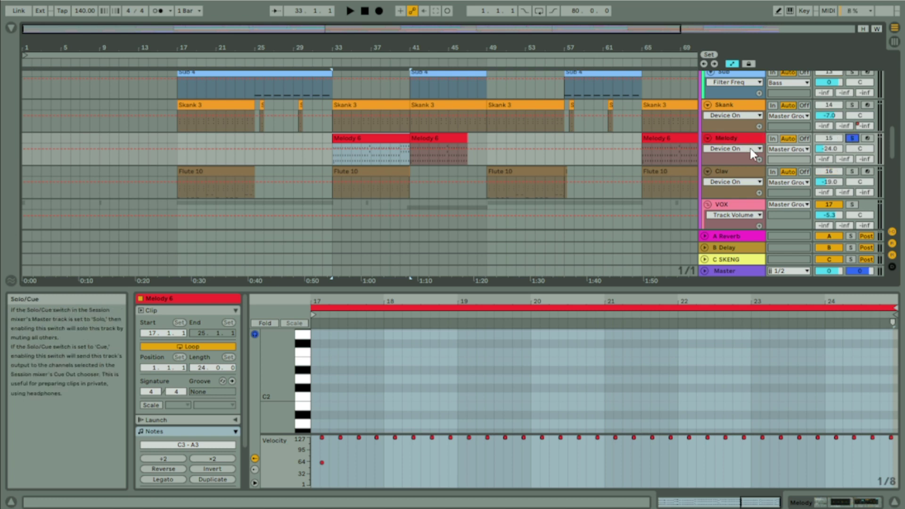
Rename the Melody track as Bubblin'.
key("ctrl+r")
type("Bubblin")
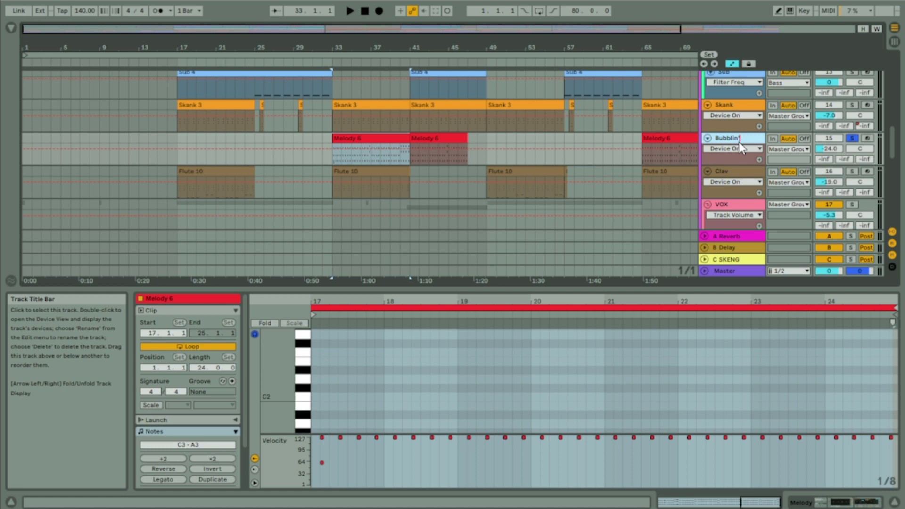
left_click(750, 160)
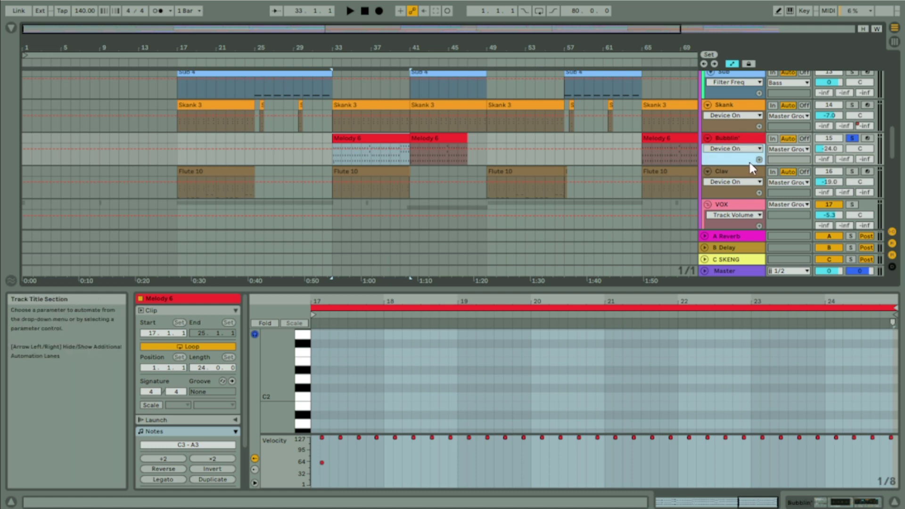
left_click(734, 140)
Play the soloed Melody 6 clip from bar 33, and display the Bubblin' track's device chain for review.
left_click(364, 137)
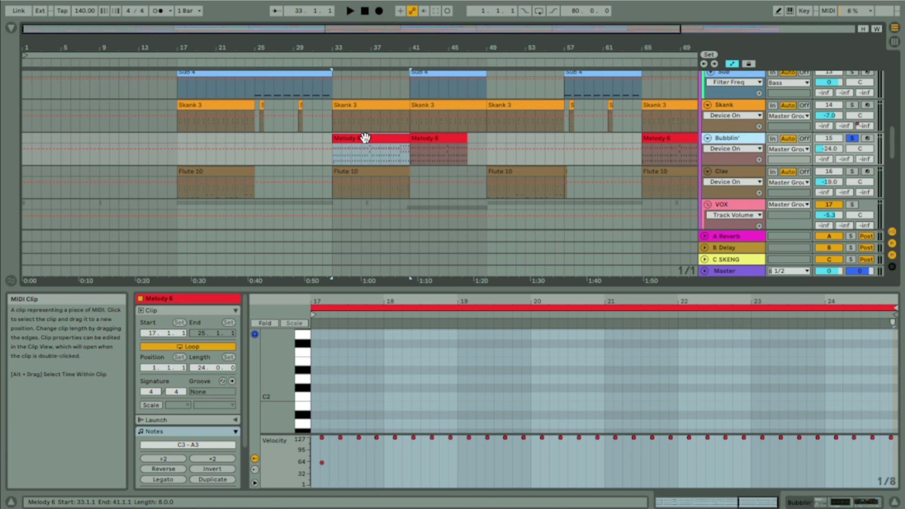
key("space")
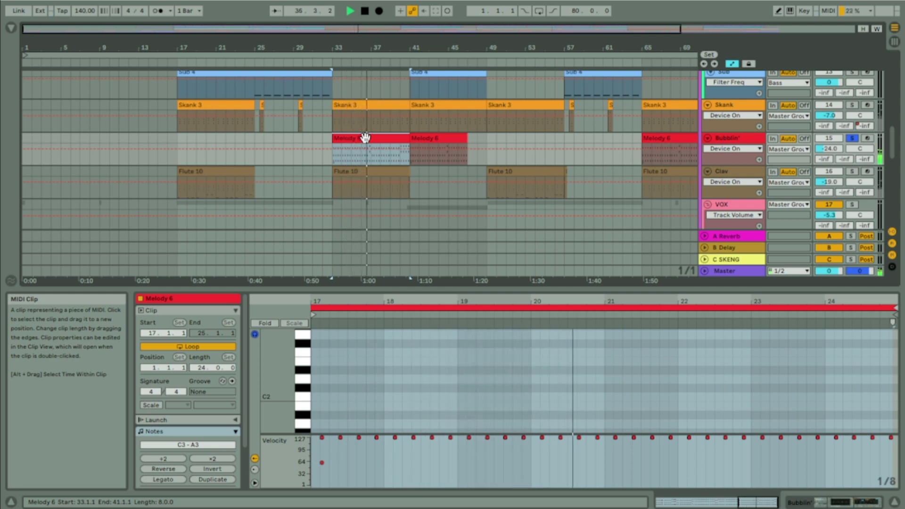
key("space")
double_click(750, 140)
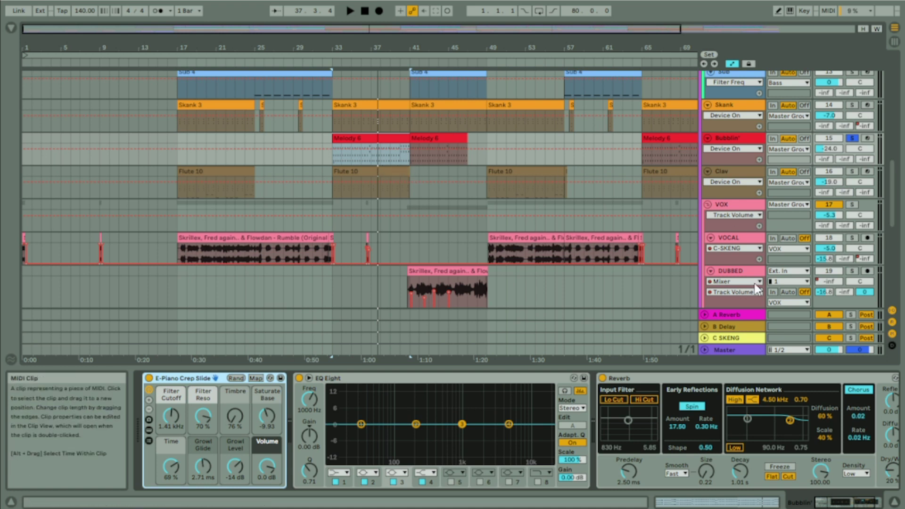
scroll(707, 453, "right", 2)
scroll(637, 467, "left", 2)
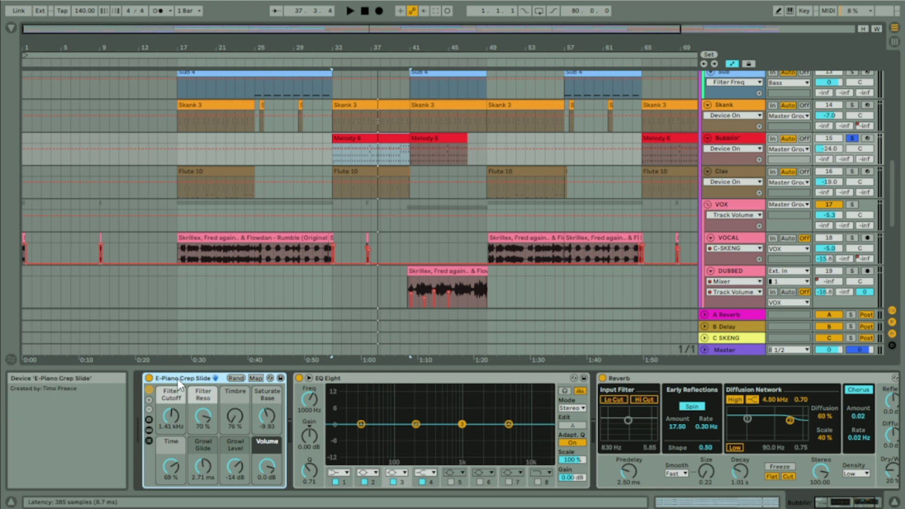
left_click(740, 139)
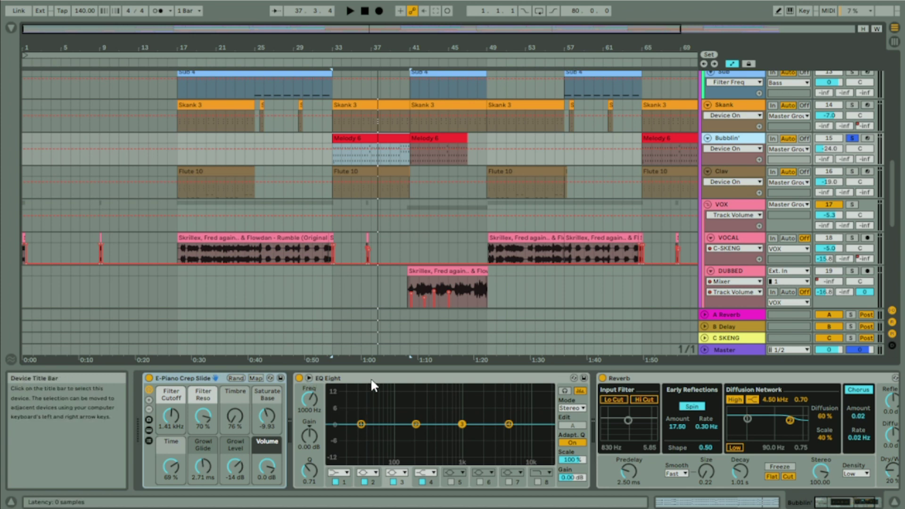
Compare the Bubblin' track's Reverb on and off during playback from bar 33, and leave it deactivated.
left_click(872, 502)
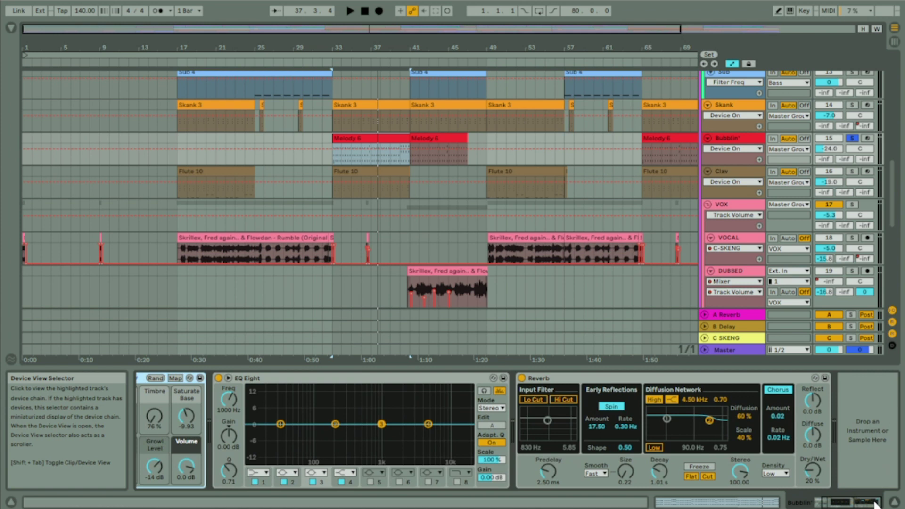
left_click(522, 378)
key("space")
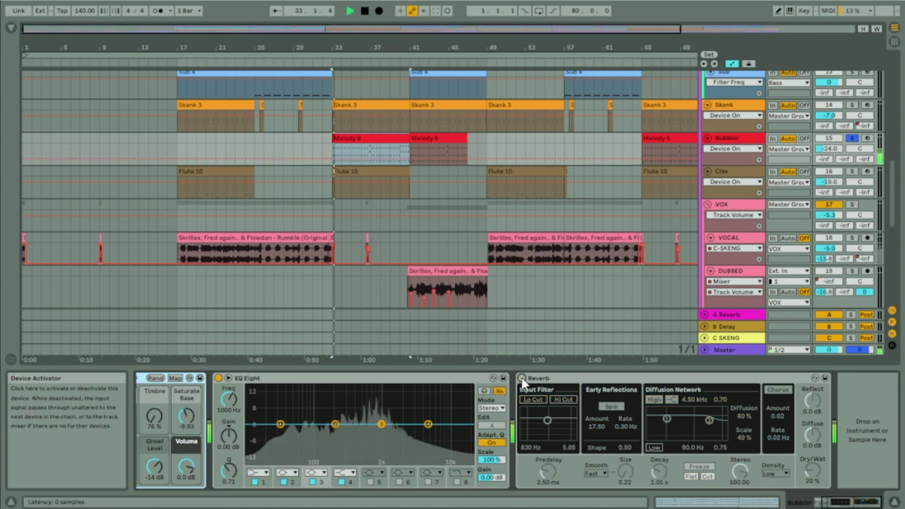
left_click(522, 378)
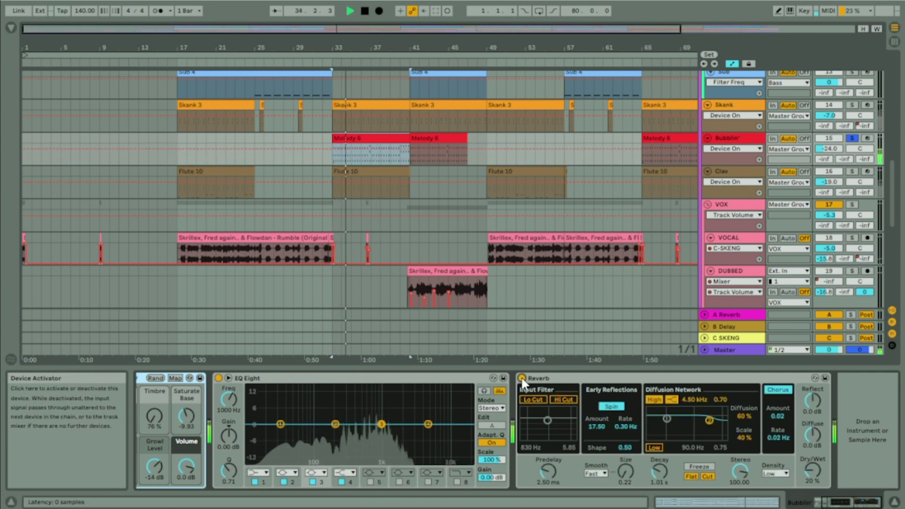
left_click(522, 378)
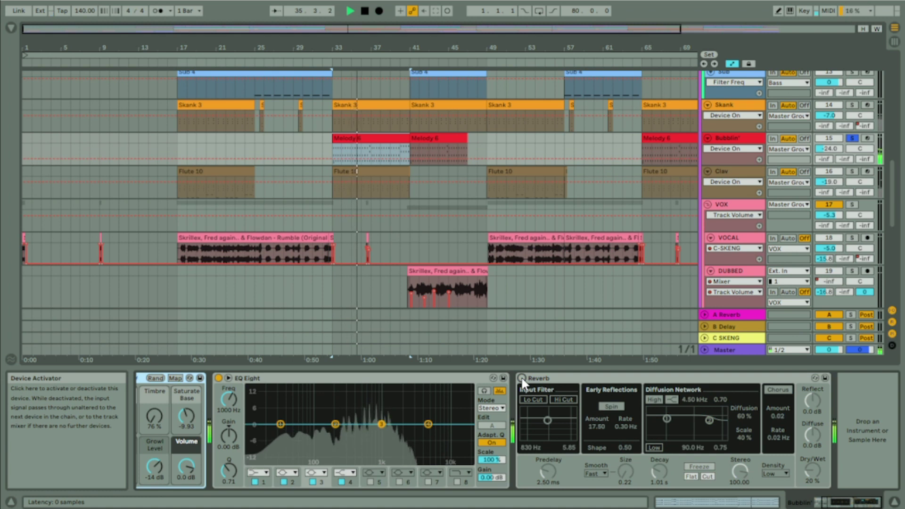
left_click(522, 378)
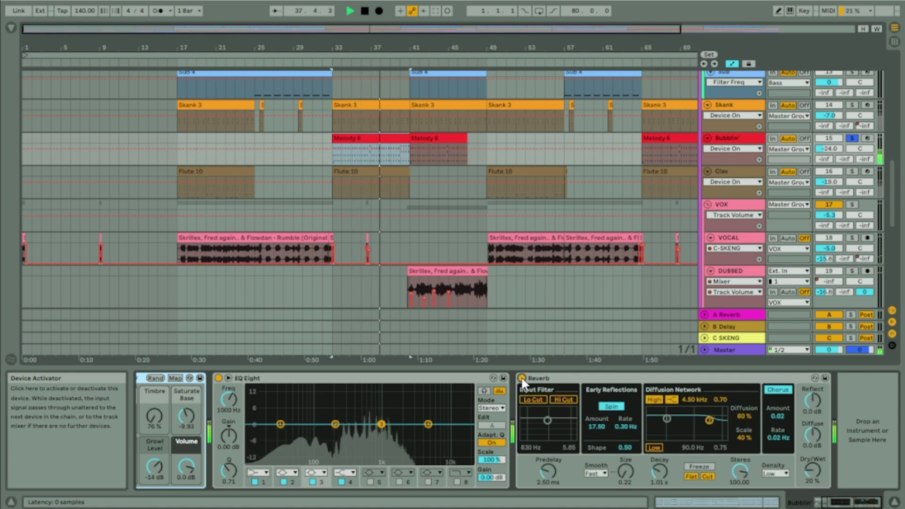
left_click(522, 378)
key("space")
Return to the start of the Bubblin' device chain and examine the E-Piano Crep Slide macro controls.
left_click(812, 502)
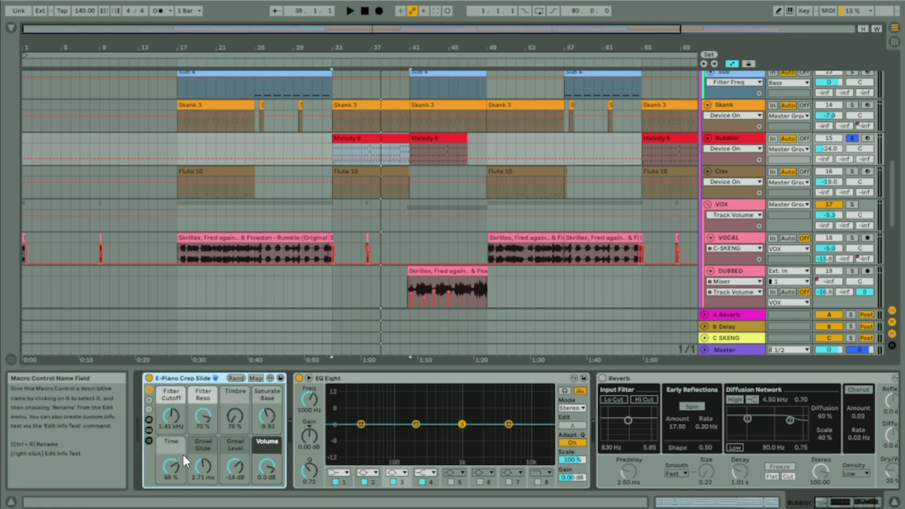
mouse_move(205, 412)
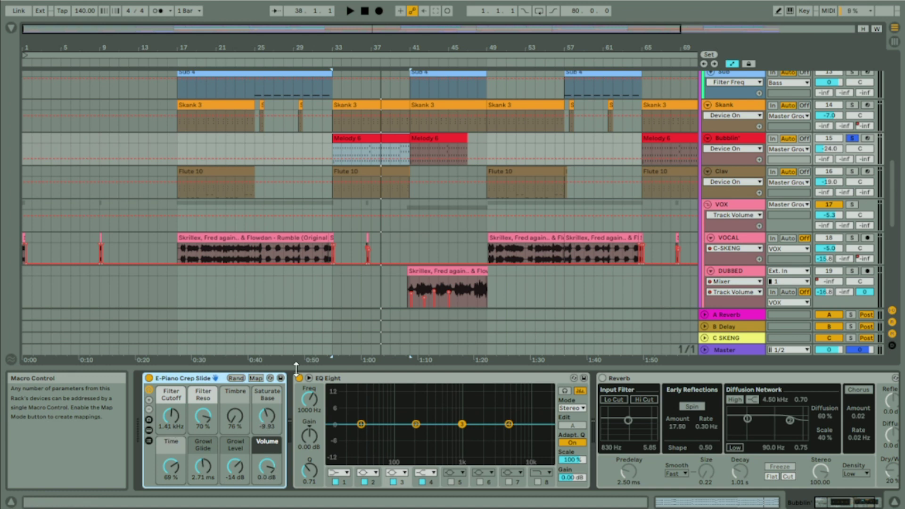
Solo the Clav track, open its Flute 10 clip at bar 33 for review, and play it.
left_click(734, 172)
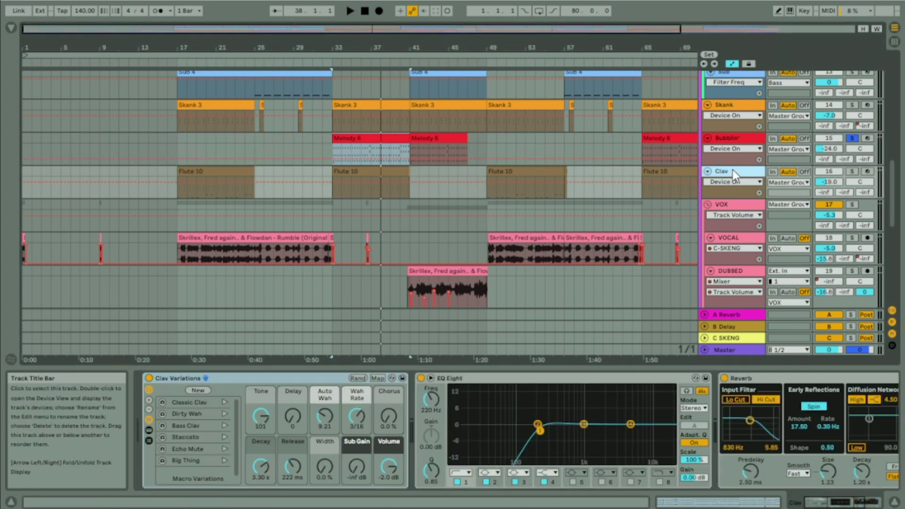
left_click(849, 171)
left_click(344, 173)
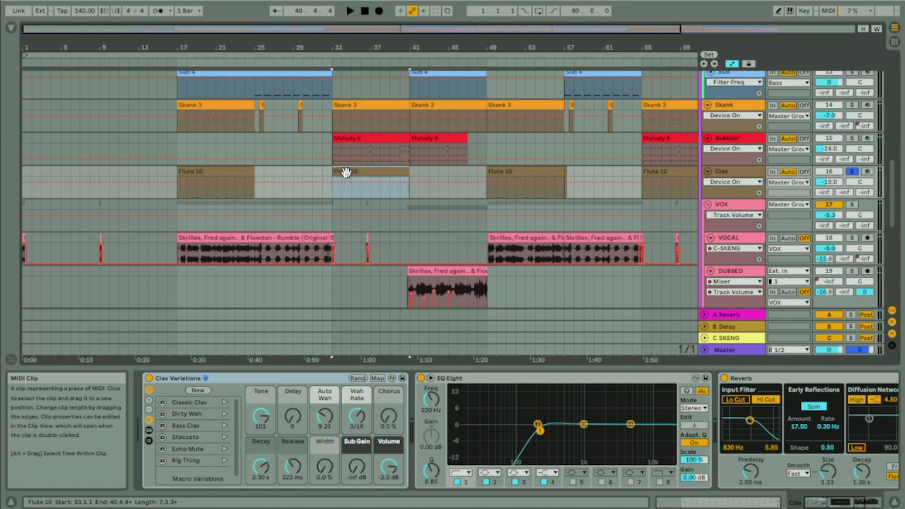
double_click(346, 172)
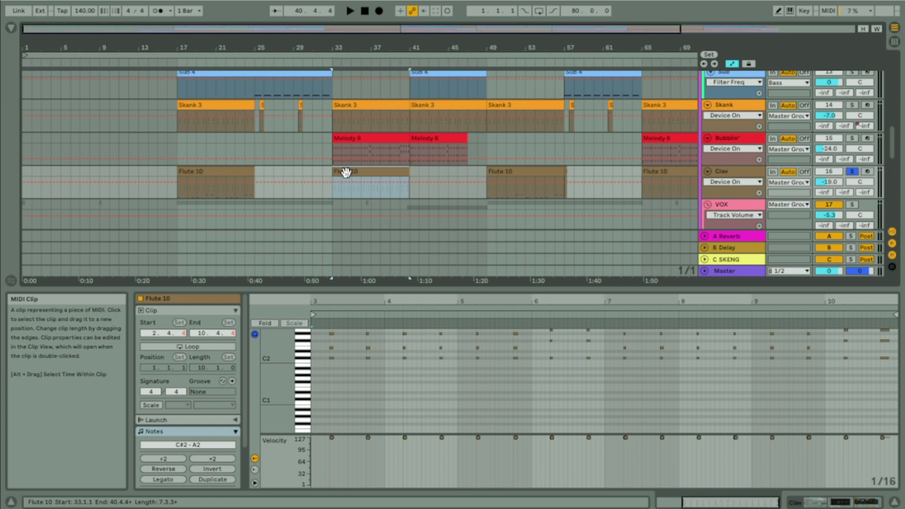
key("space")
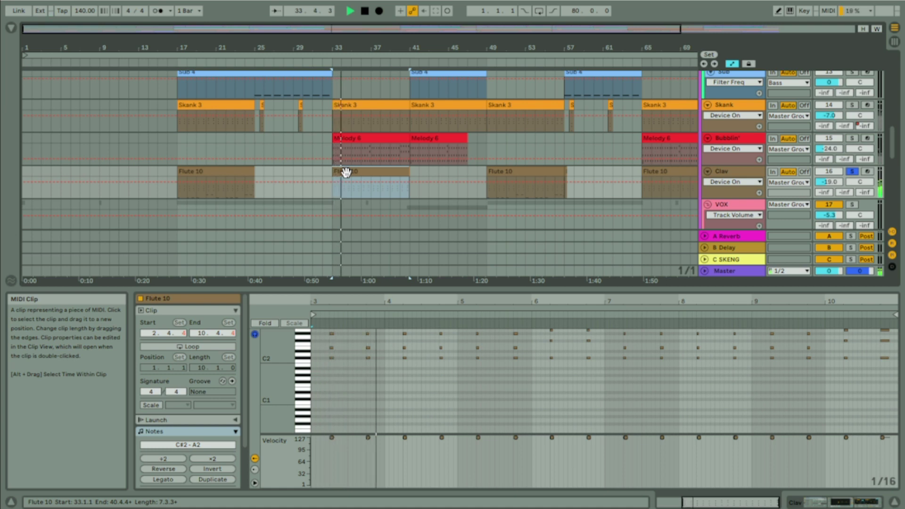
Play the Clav track's Flute 10 clip from bar 17, and solo the Skank track alongside it.
left_click(222, 172)
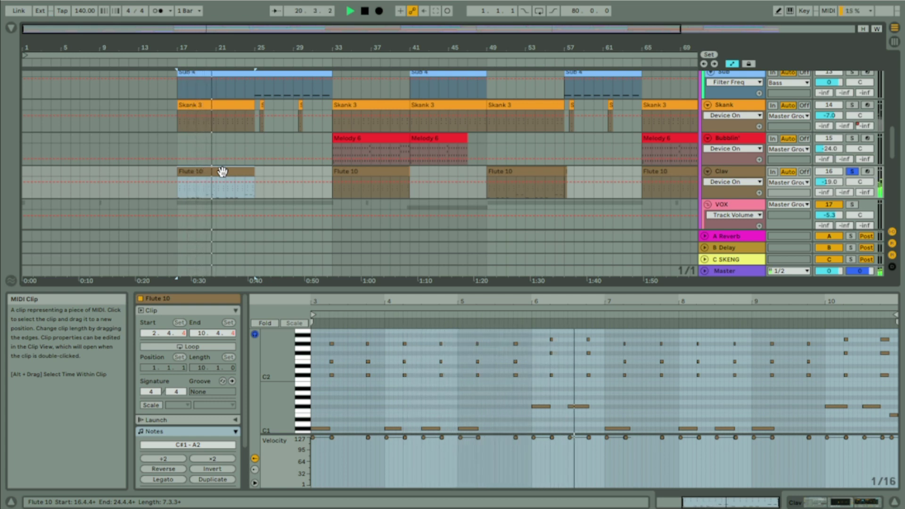
key("space")
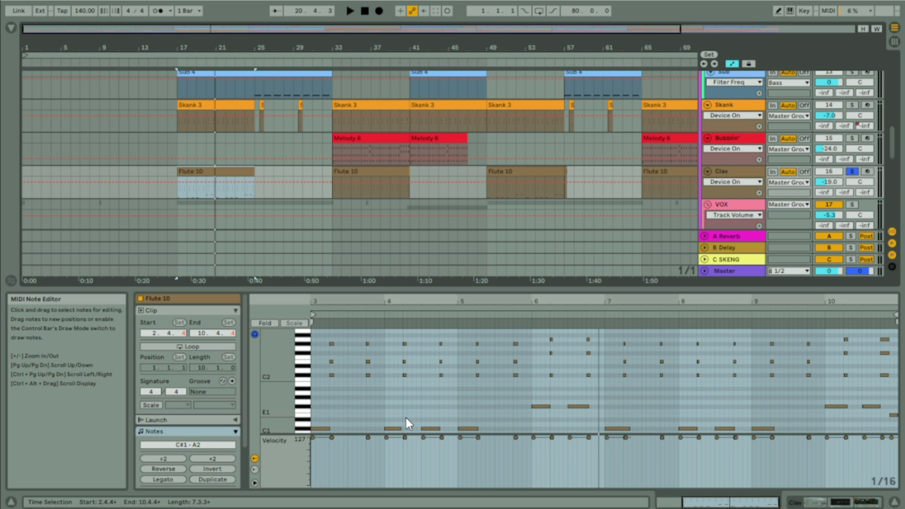
key("space")
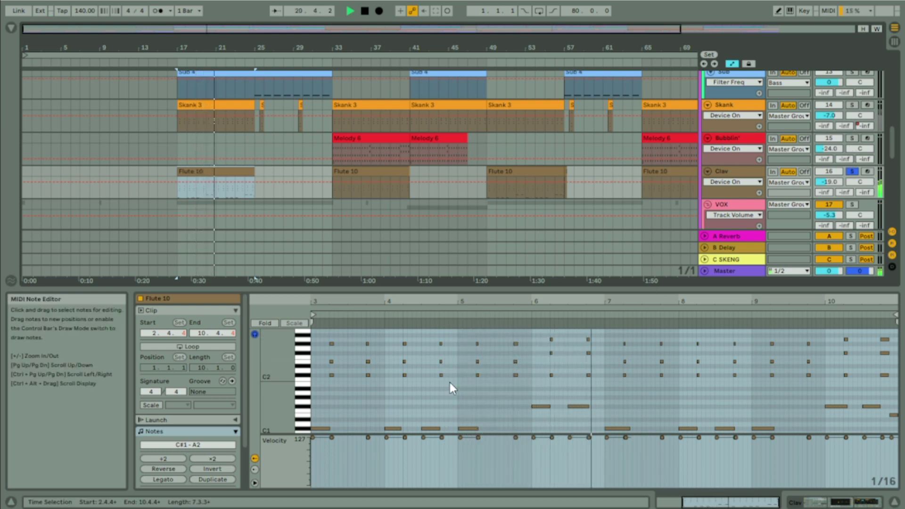
left_click(854, 104)
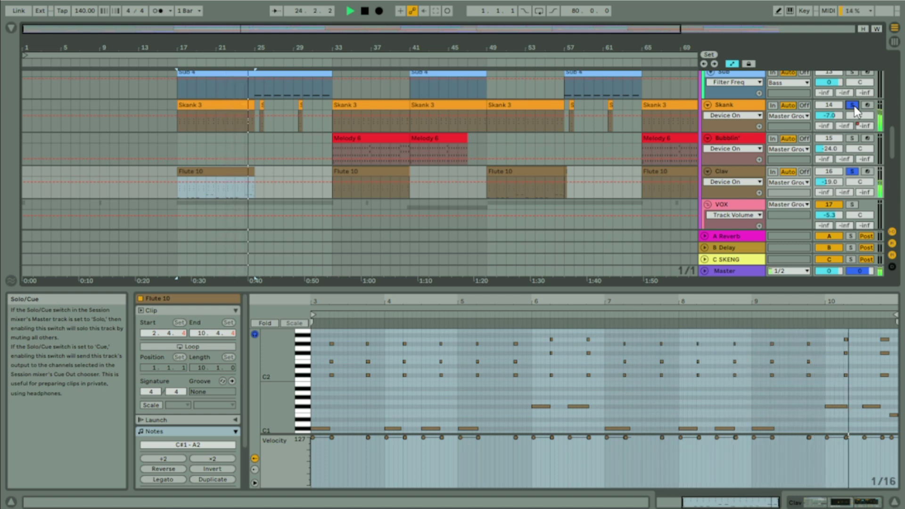
key("space")
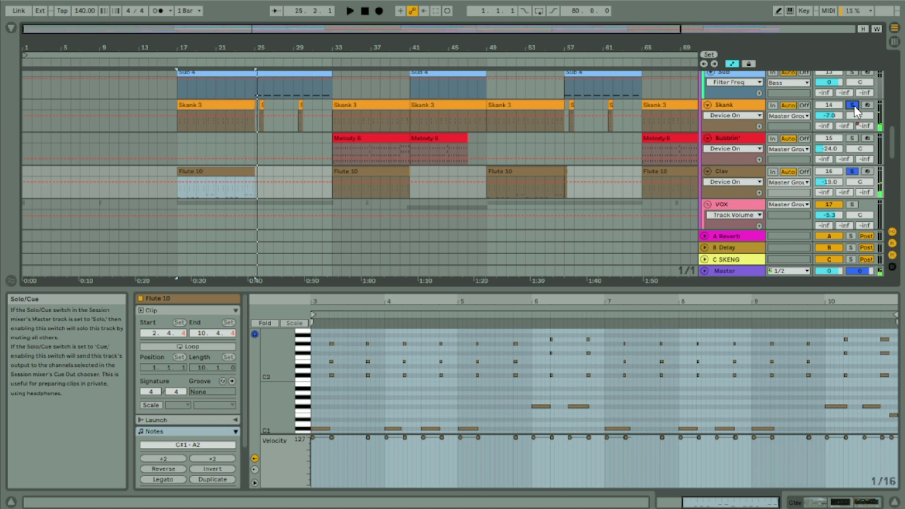
Display the Clav track's device chain, deactivate its Reverb, and play from bar 17 with the Skank track.
left_click(740, 172)
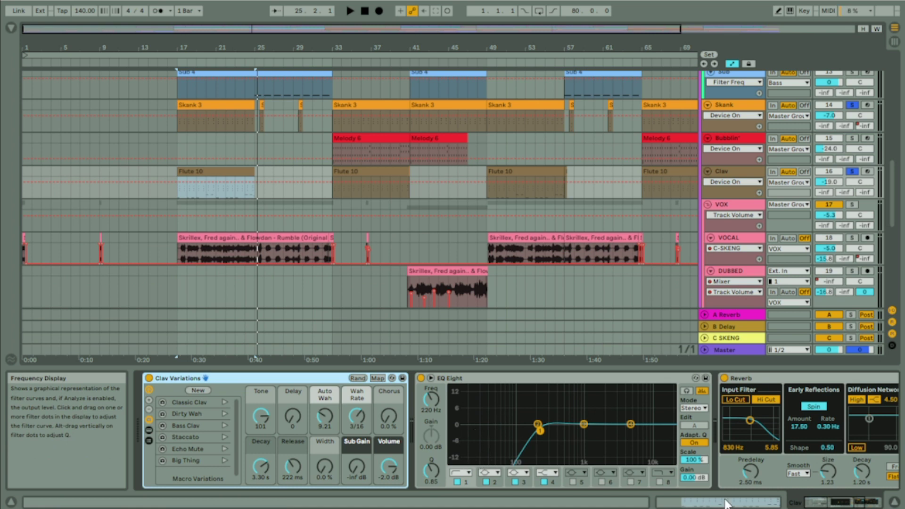
left_click_drag(806, 503, 834, 507)
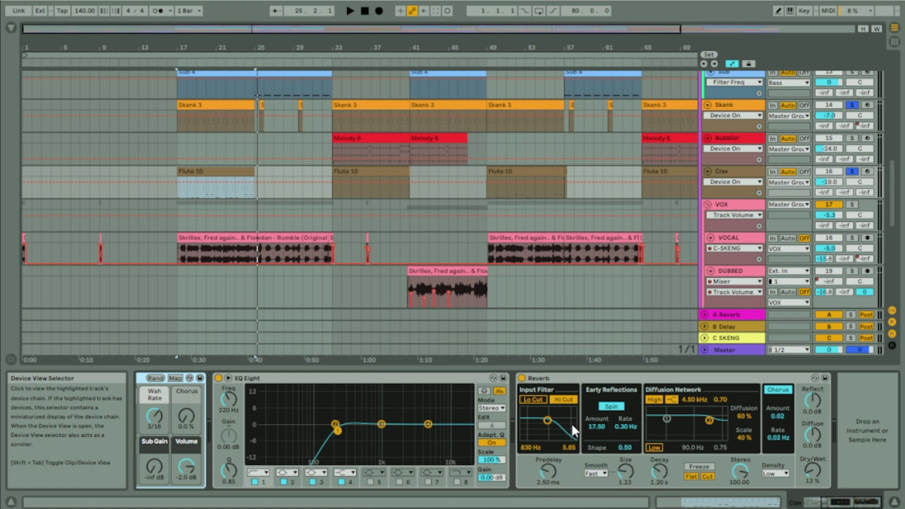
left_click(522, 379)
key("space")
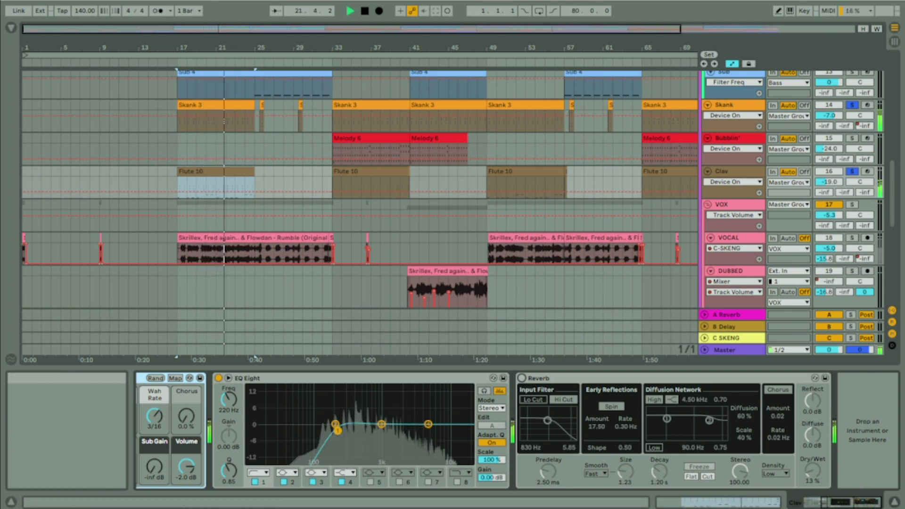
Reactivate the Clav track's Reverb, replay from bar 17, and examine the settings through to the end of the chain.
left_click(142, 390)
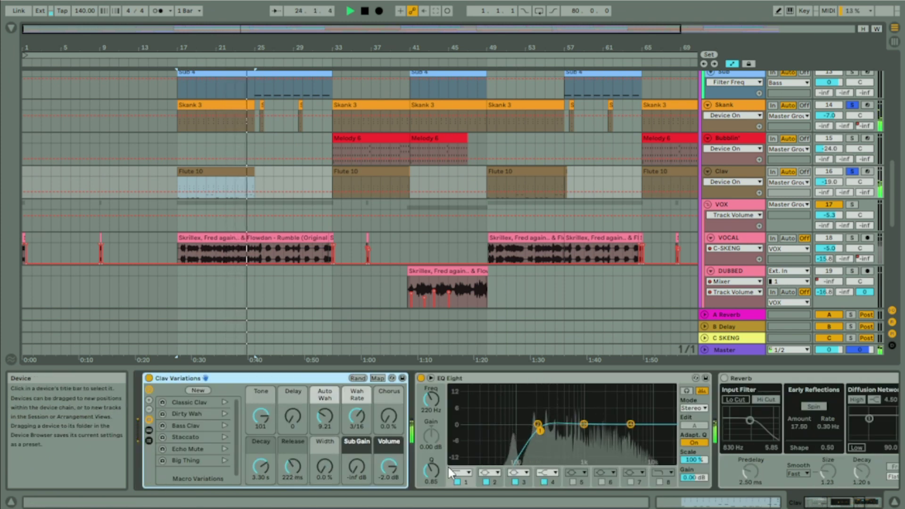
left_click(724, 377)
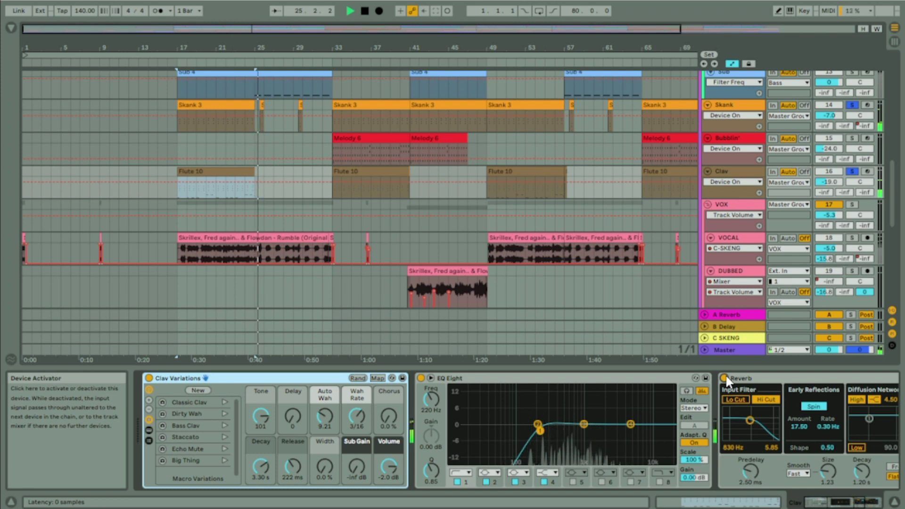
key("space")
key("space")
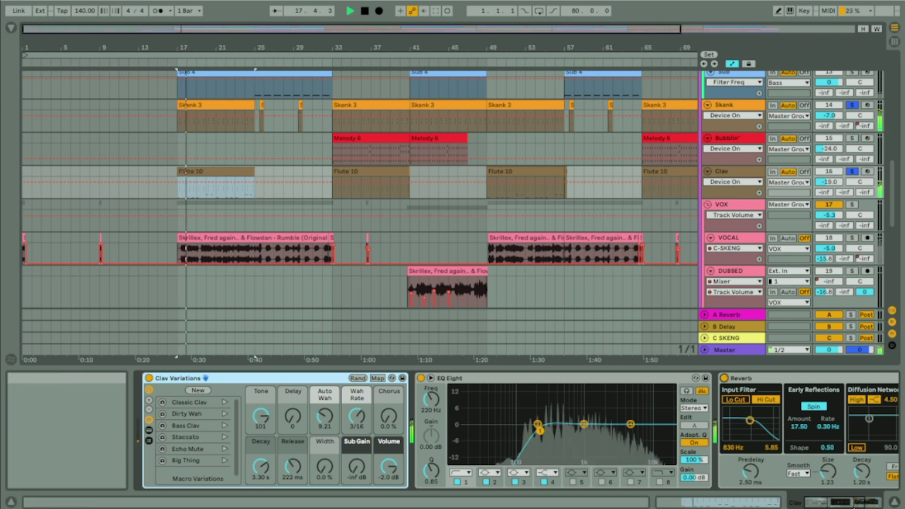
left_click(859, 504)
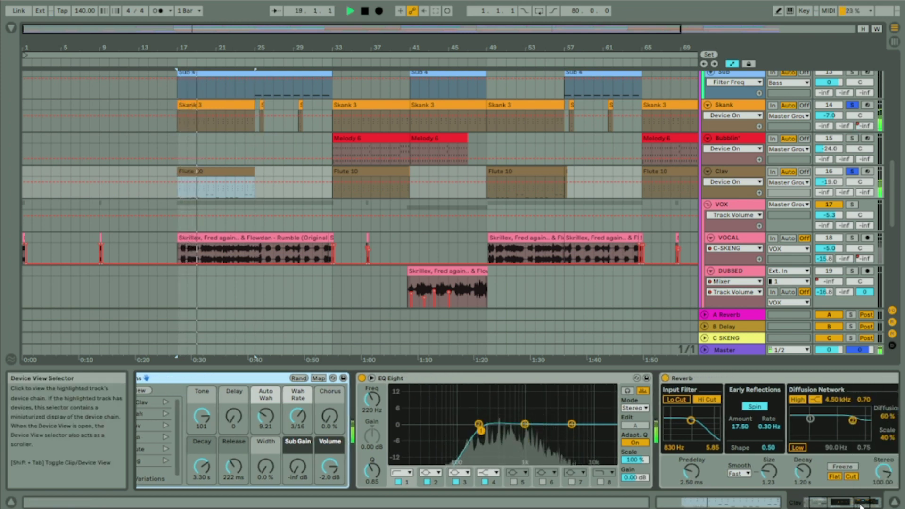
key("space")
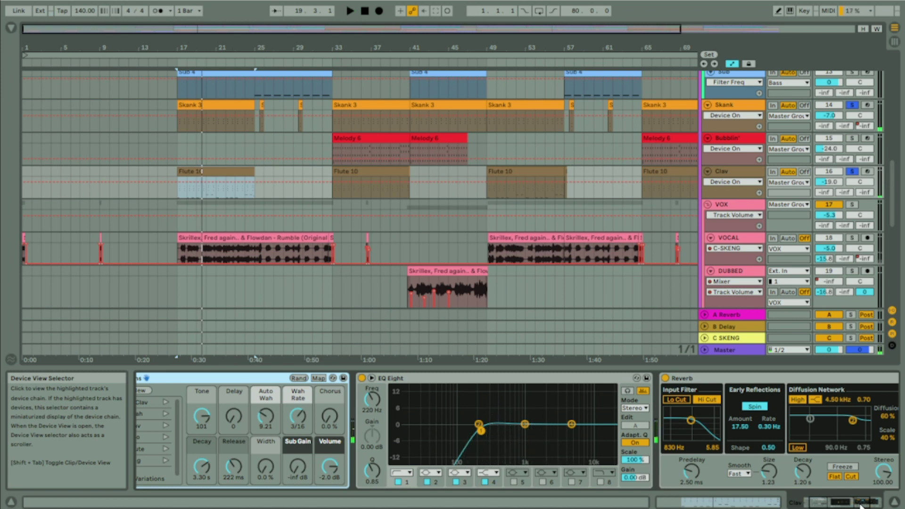
left_click(846, 504)
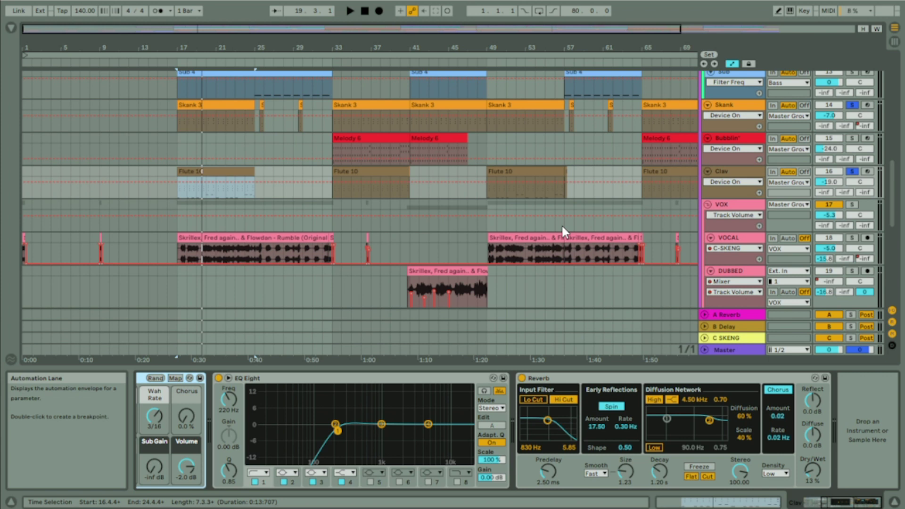
Solo the VOCAL track in the VOX group and play it from bar 17.
left_click(178, 204)
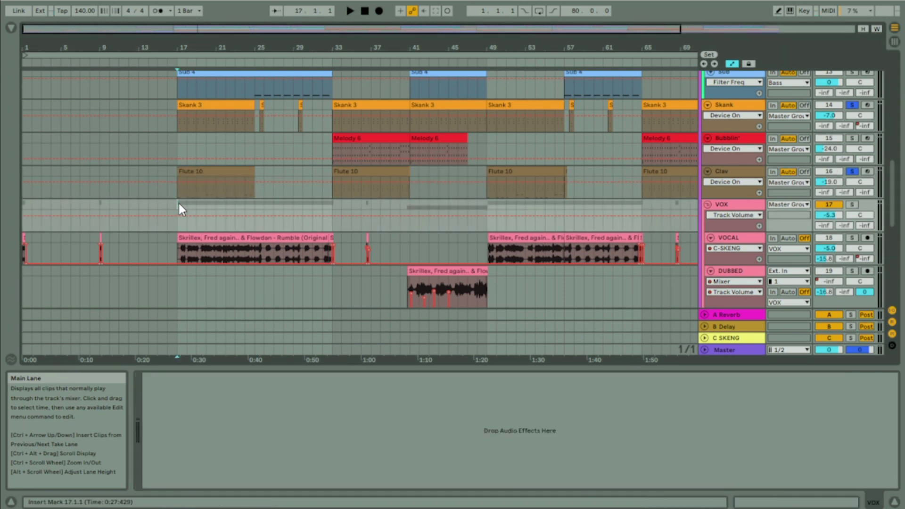
left_click(852, 239)
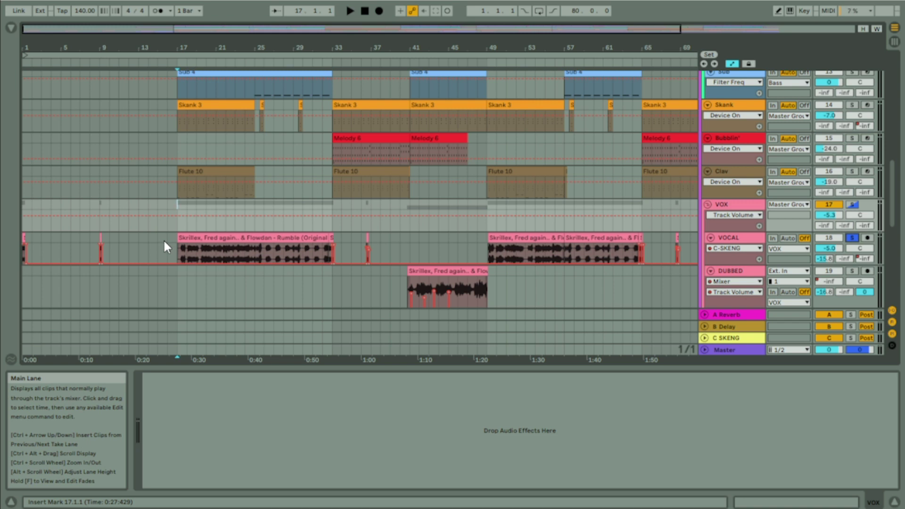
left_click(211, 240)
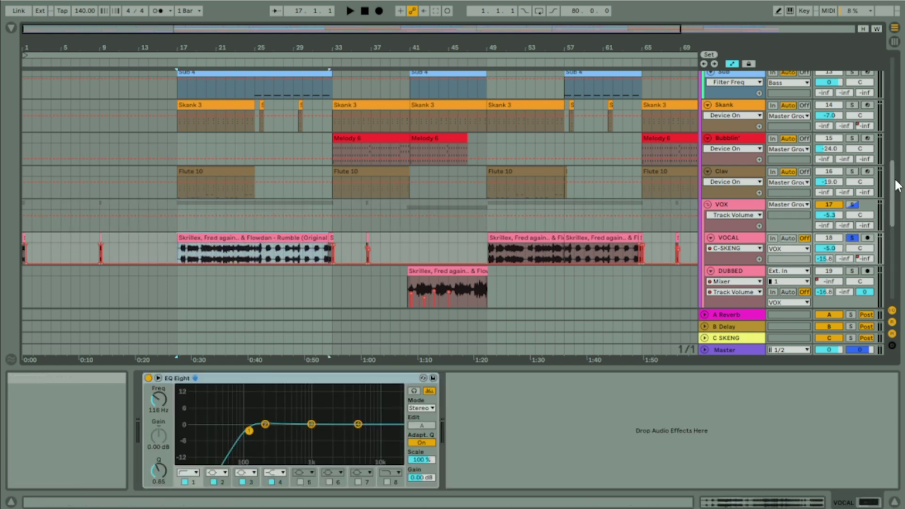
left_click_drag(891, 180, 896, 207)
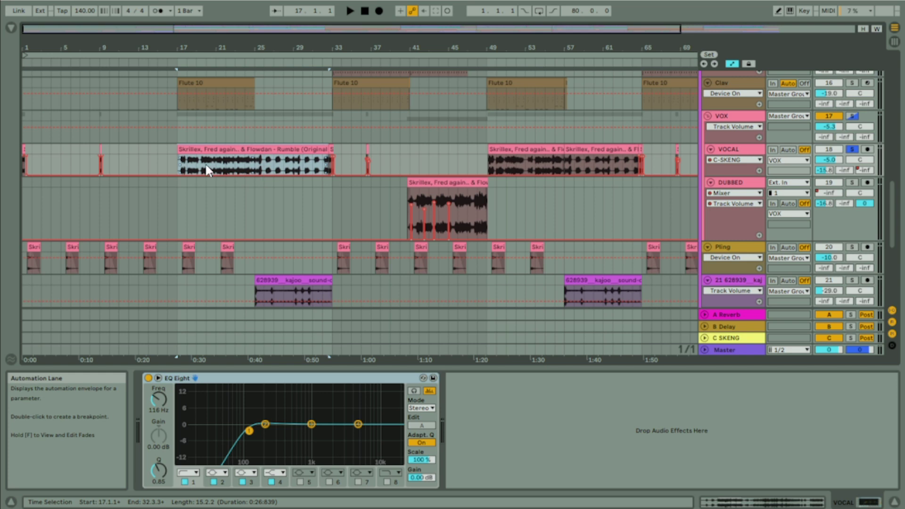
left_click(176, 163)
key("space")
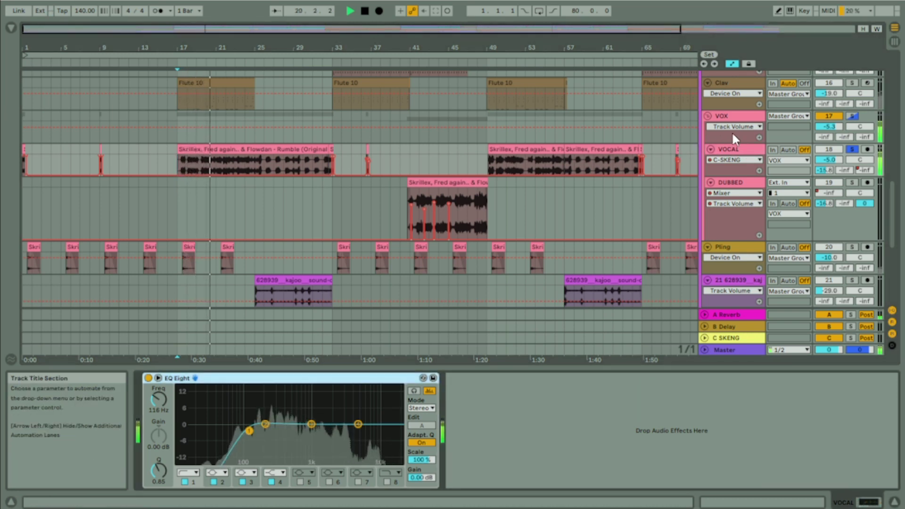
Compare the VOCAL track's A-Reverb send at -inf dB and at its original level during playback.
left_click(746, 113)
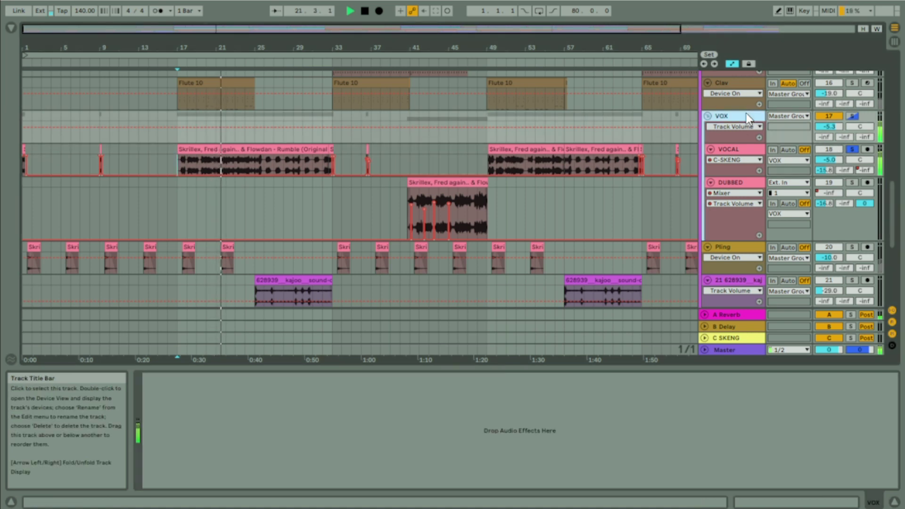
left_click(732, 147)
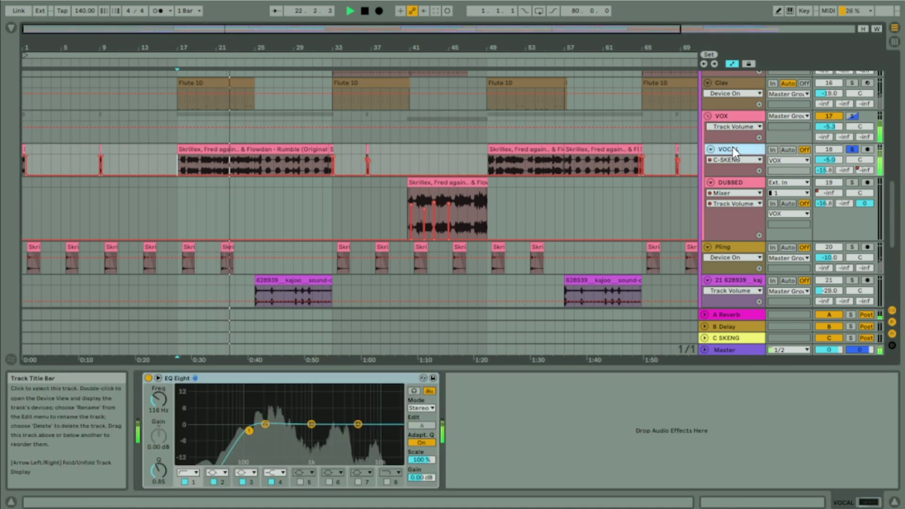
double_click(826, 171)
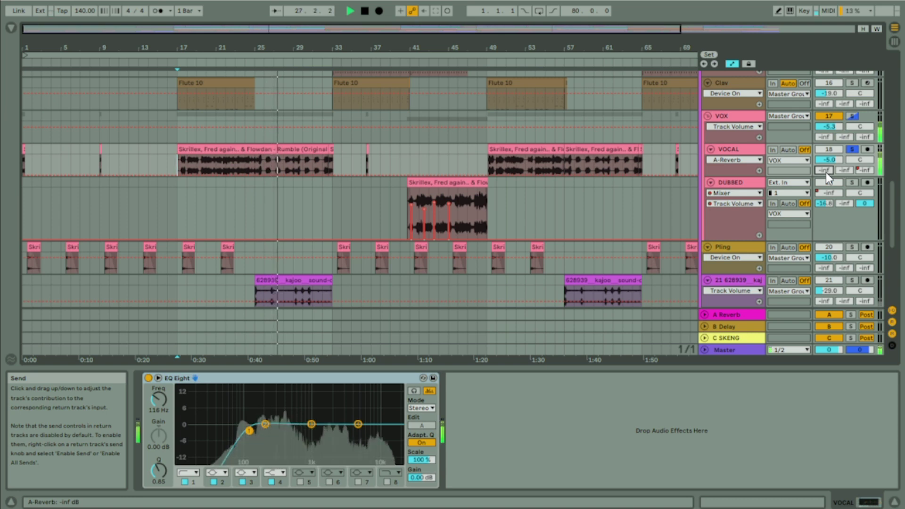
left_click_drag(826, 172, 826, 160)
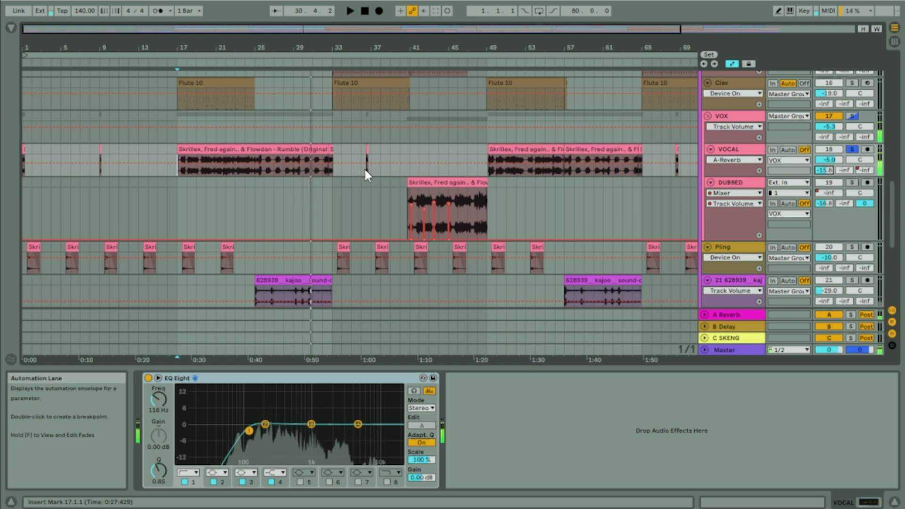
key("space")
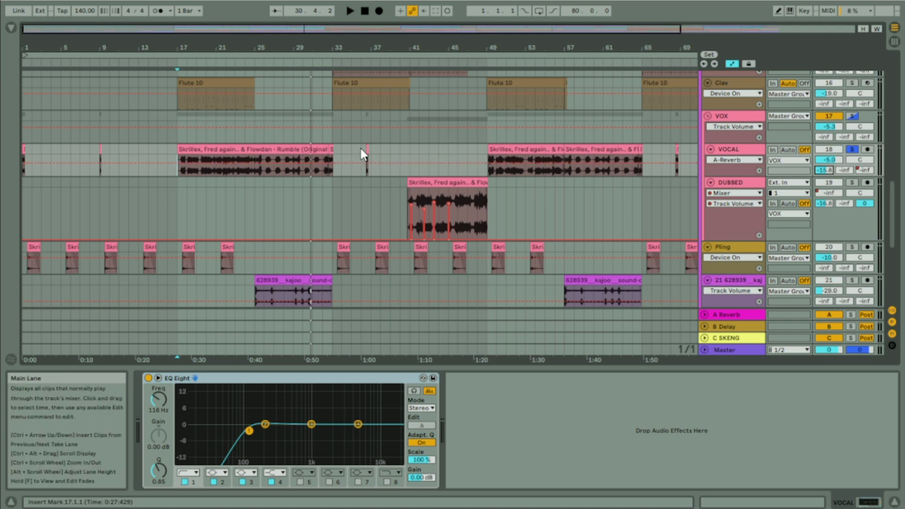
Examine the C SKENG return's Echo, Auto Filter and Limiter, and play the VOCAL track from bar 33.
left_click_drag(335, 47, 325, 102)
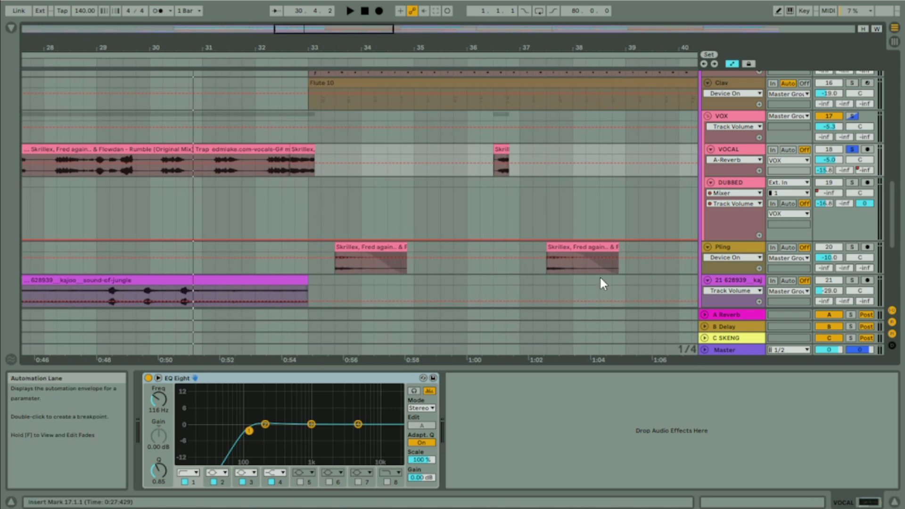
left_click(729, 339)
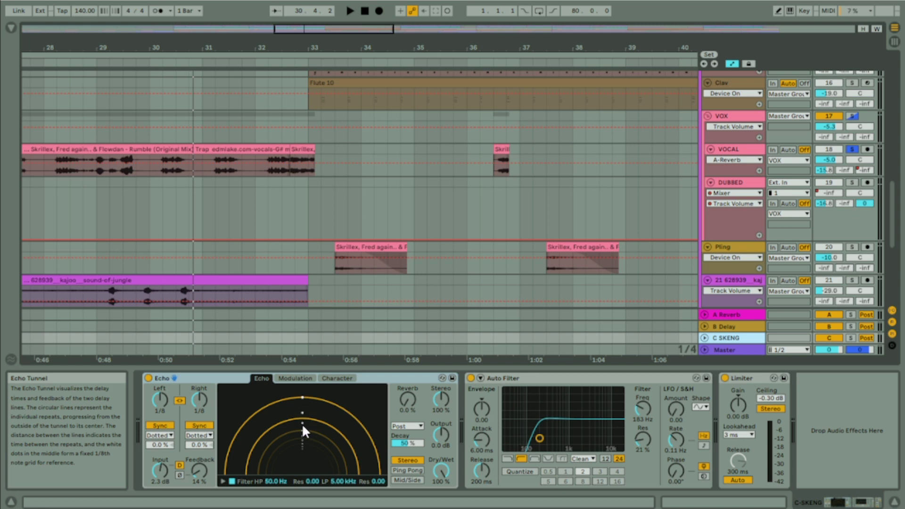
left_click(309, 170)
left_click_drag(307, 49, 307, 94)
scroll(141, 181, "down", 10)
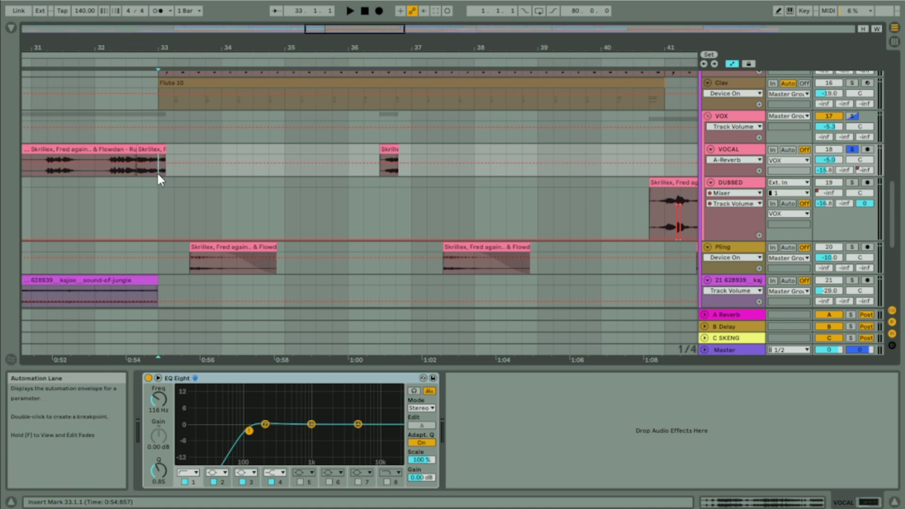
key("space")
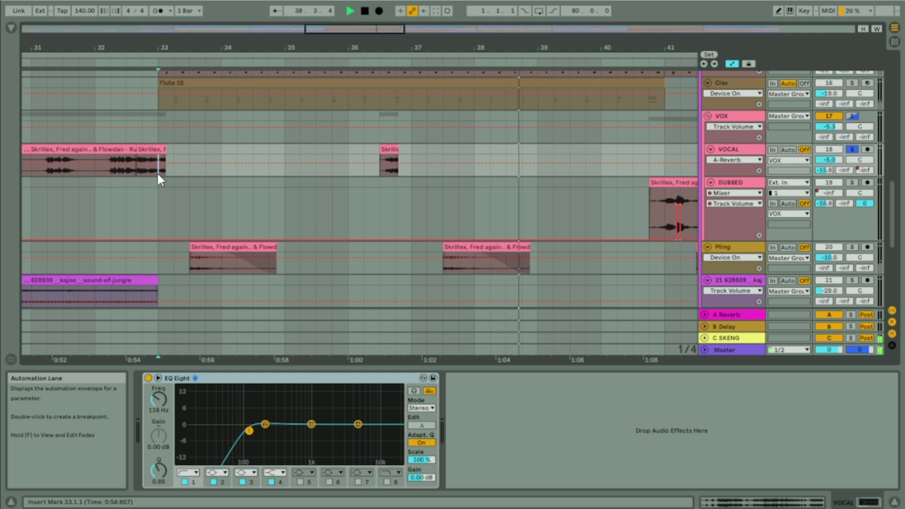
key("space")
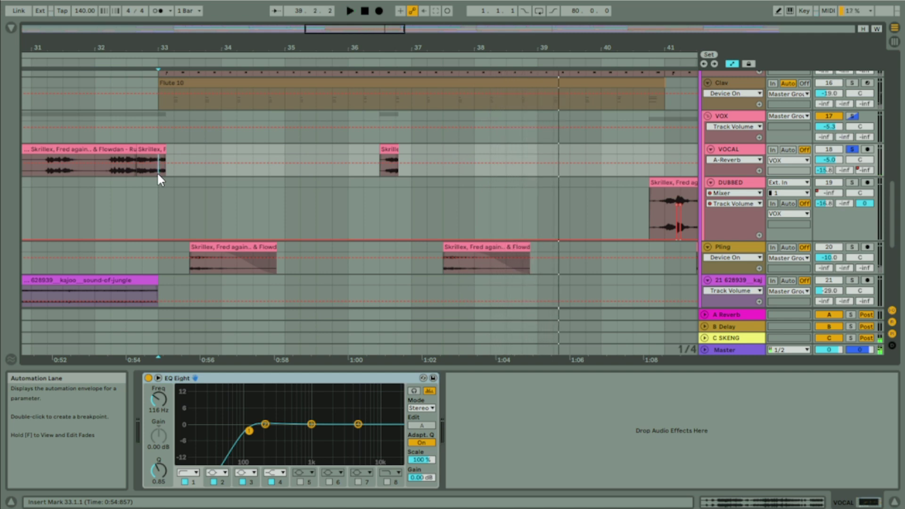
Switch to the Session View mixer to show the return tracks' sends.
left_click(637, 64)
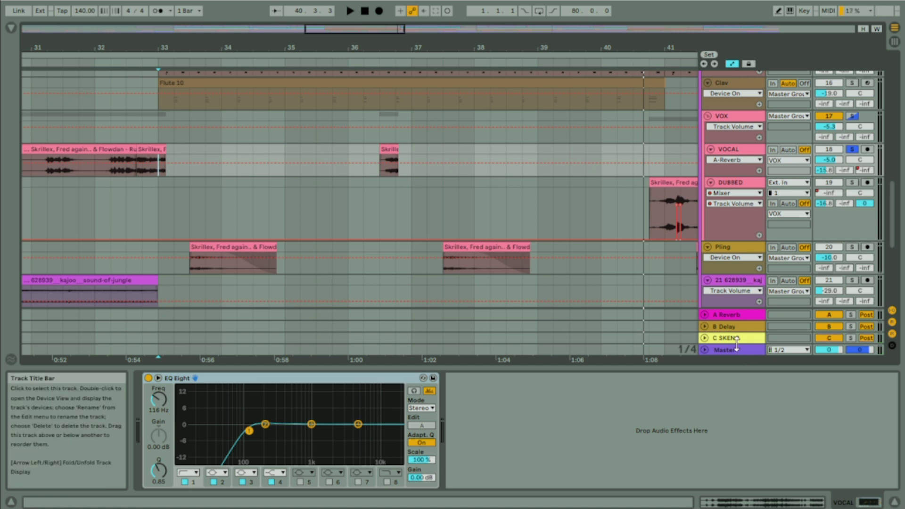
key("Tab")
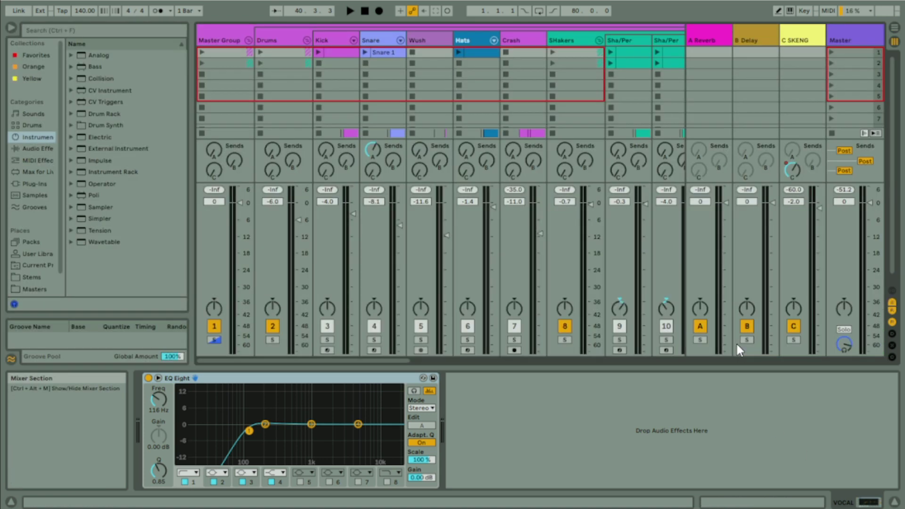
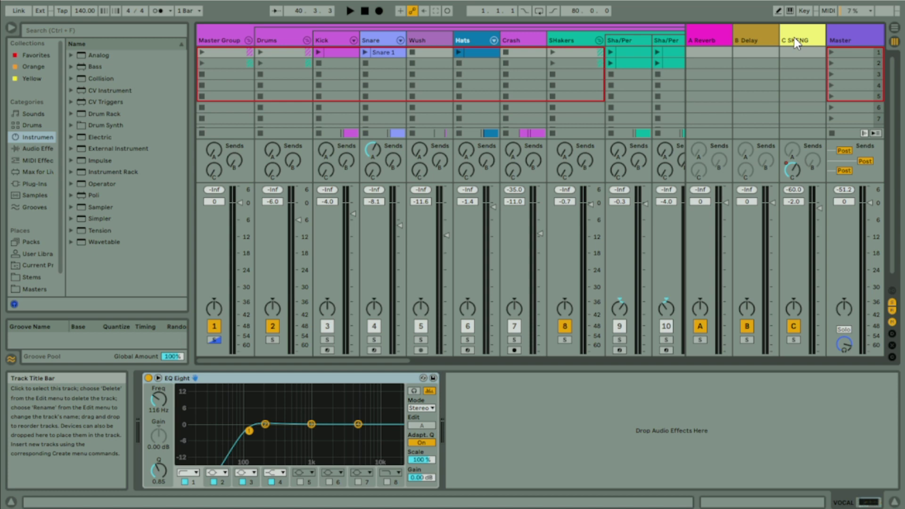
Show the C SKENG return's device chain and open the options for enabling its B send.
left_click(794, 38)
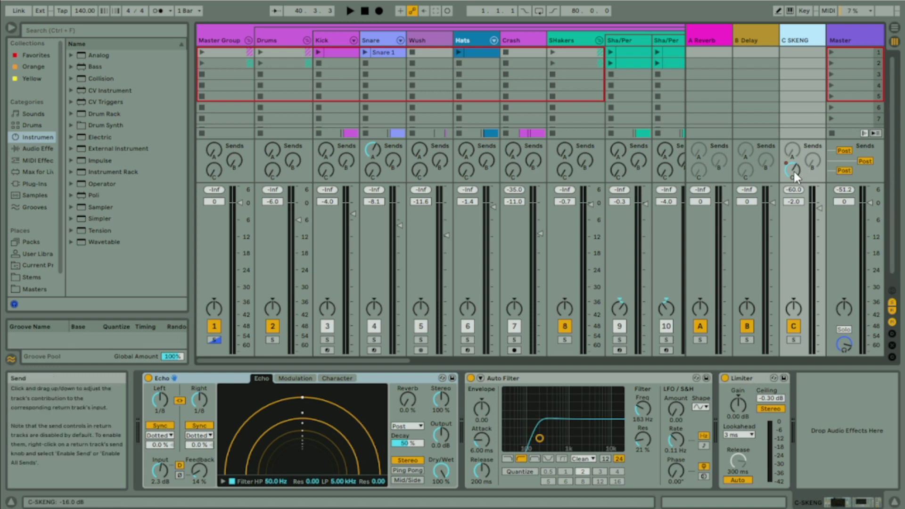
right_click(811, 168)
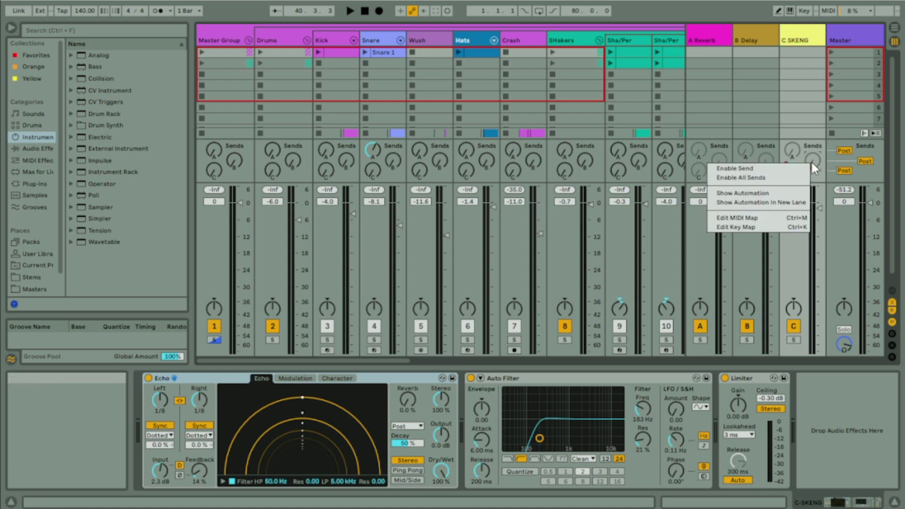
left_click(761, 168)
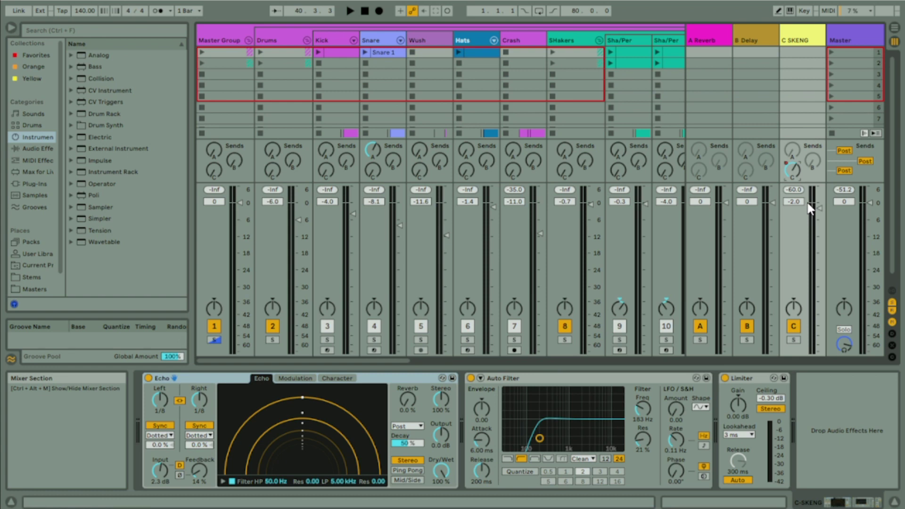
Return to the Arrangement View and examine the DUBBED track's vocal clip and automation around bars 41 to 44.
key("Tab")
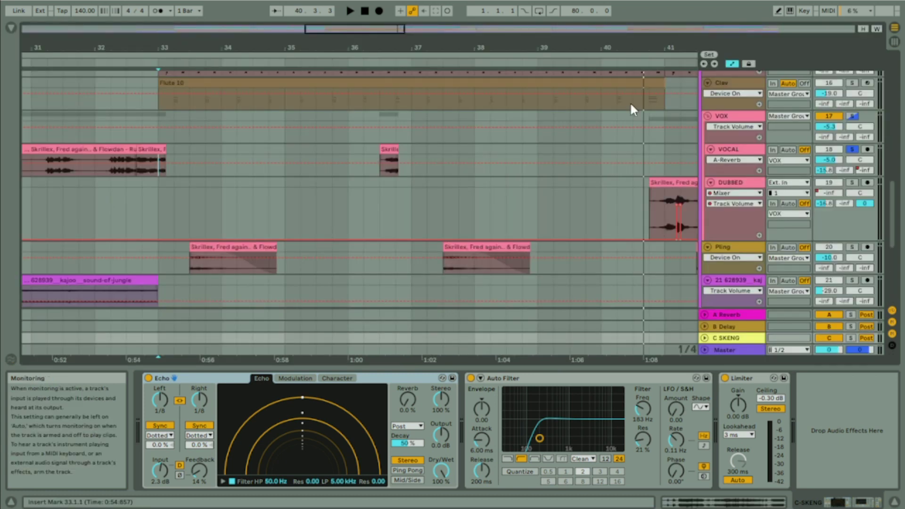
key("minus")
key("minus")
key("minus")
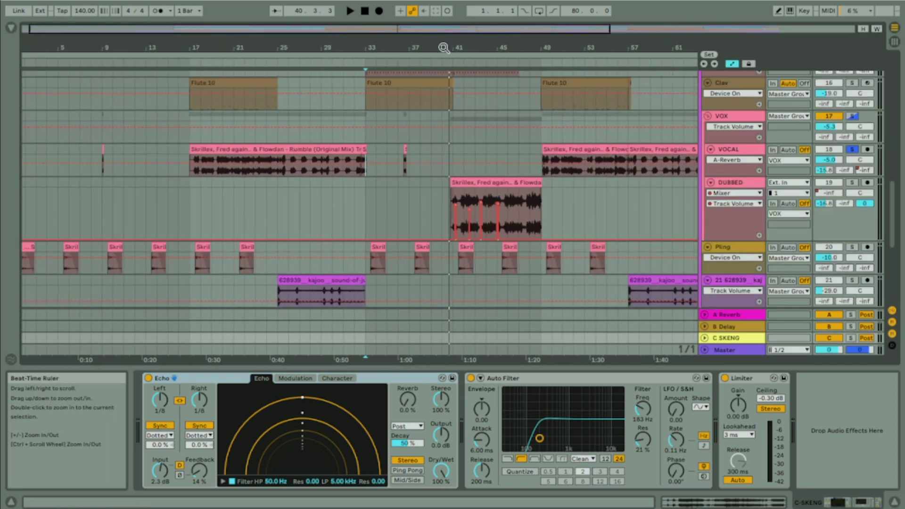
key("plus")
key("plus")
key("plus")
key("plus")
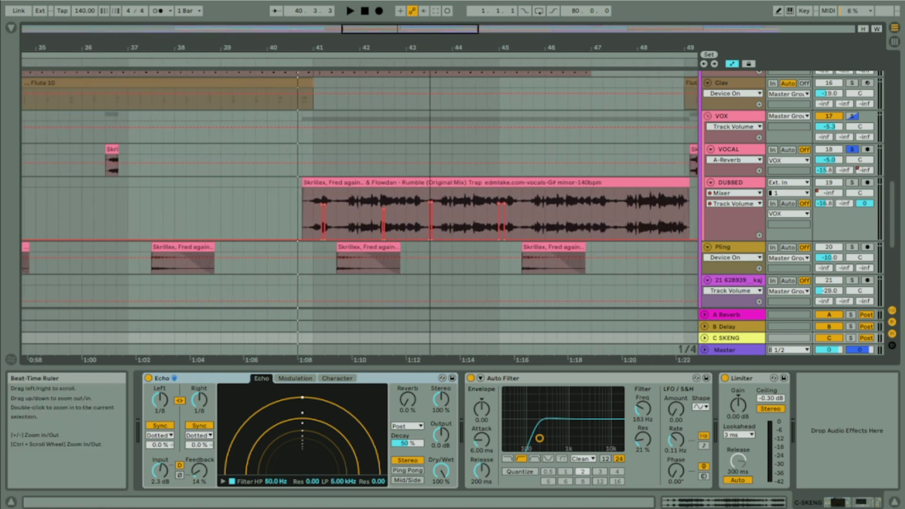
key("plus")
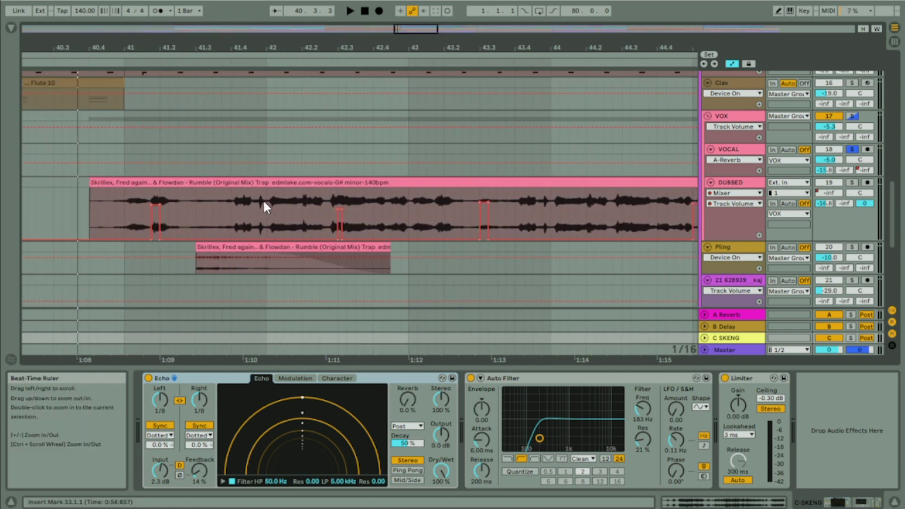
Solo the DUBBED track and play its vocal clip from 40.4.1.
left_click(127, 200)
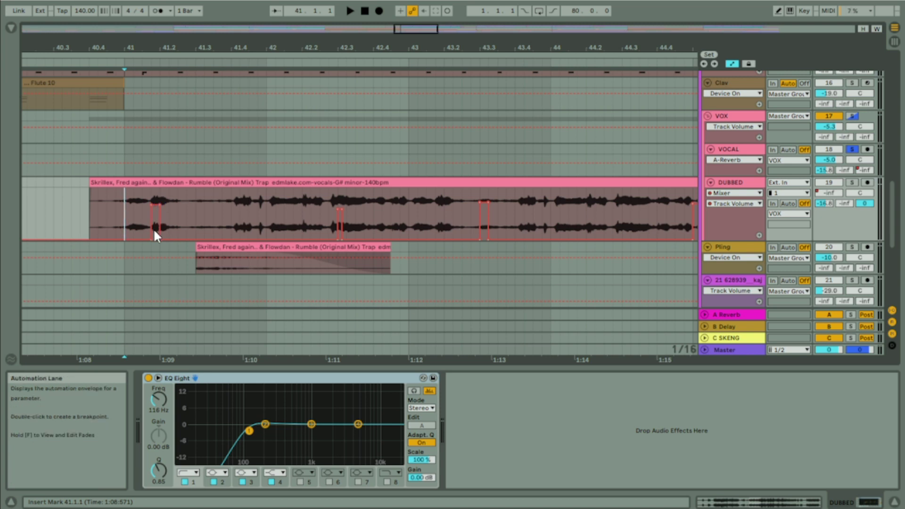
left_click(87, 203)
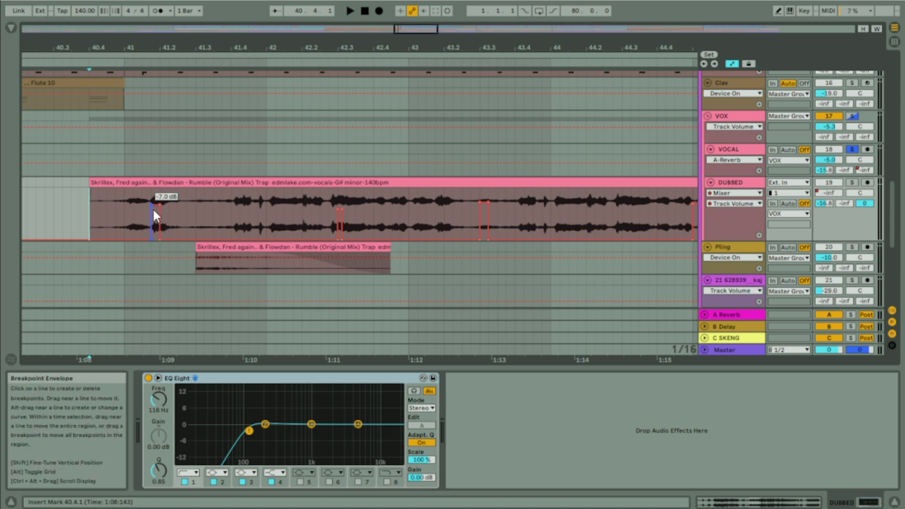
key("space")
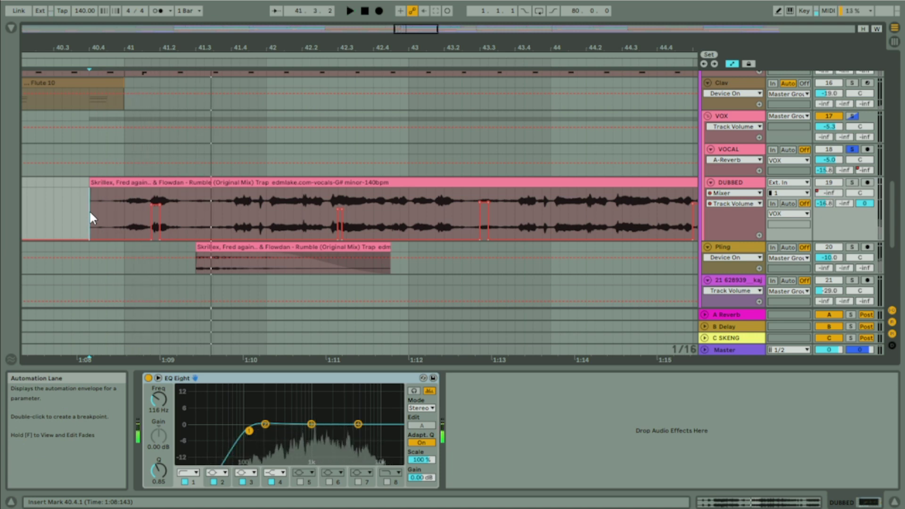
left_click(852, 182)
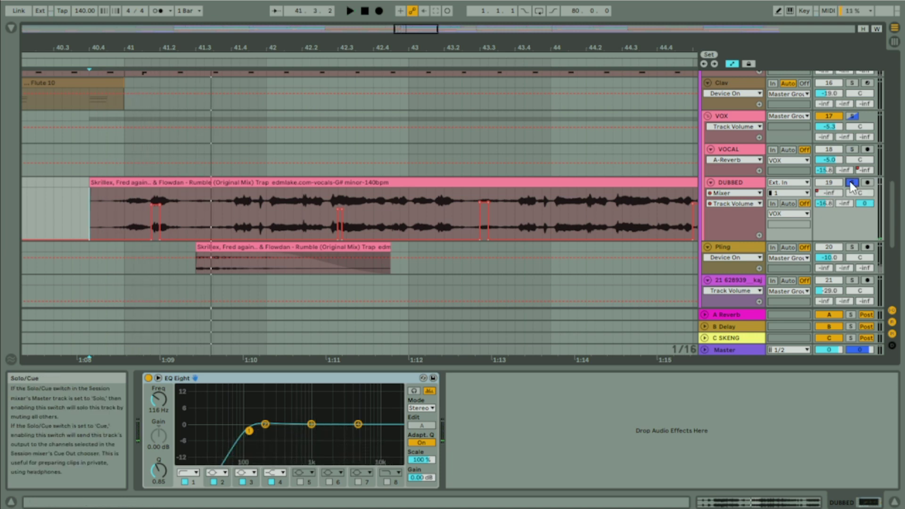
left_click(90, 214)
key("space")
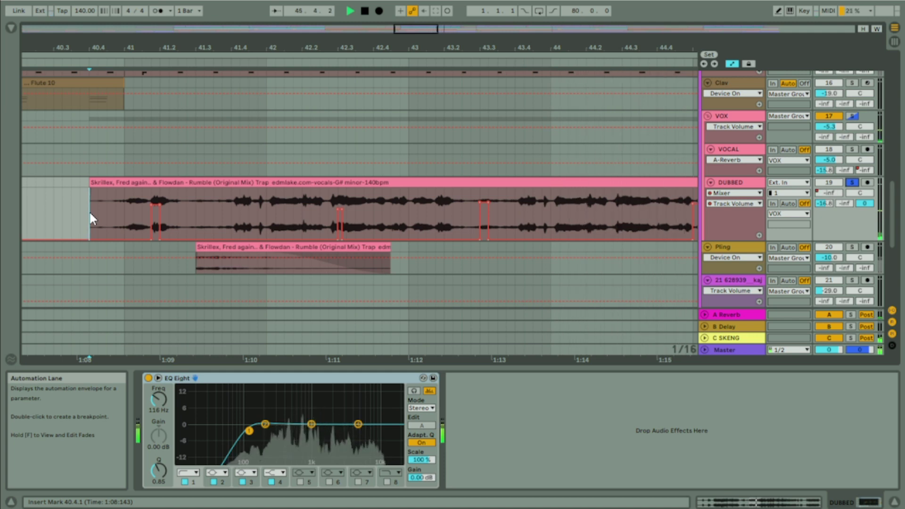
key("space")
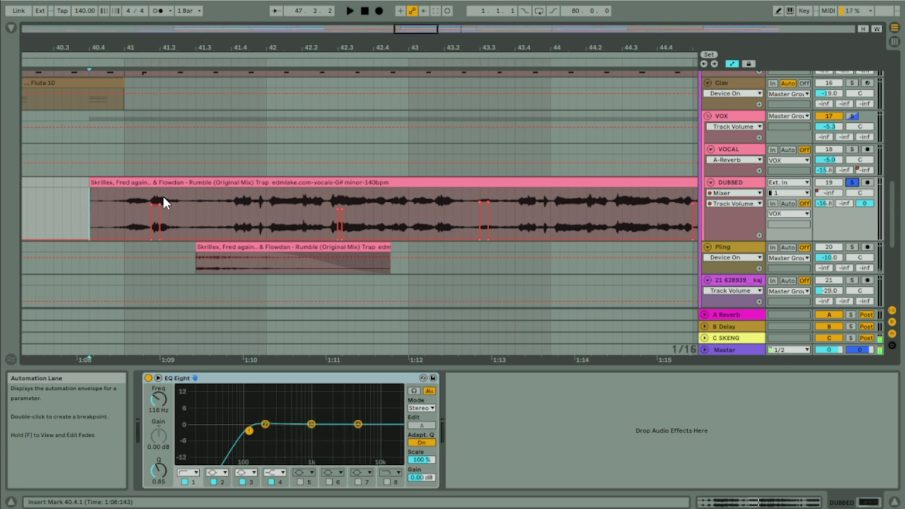
Look over the DUBBED track's full timeline, and check the devices on the VOCAL track and VOX group.
key("ctrl+a")
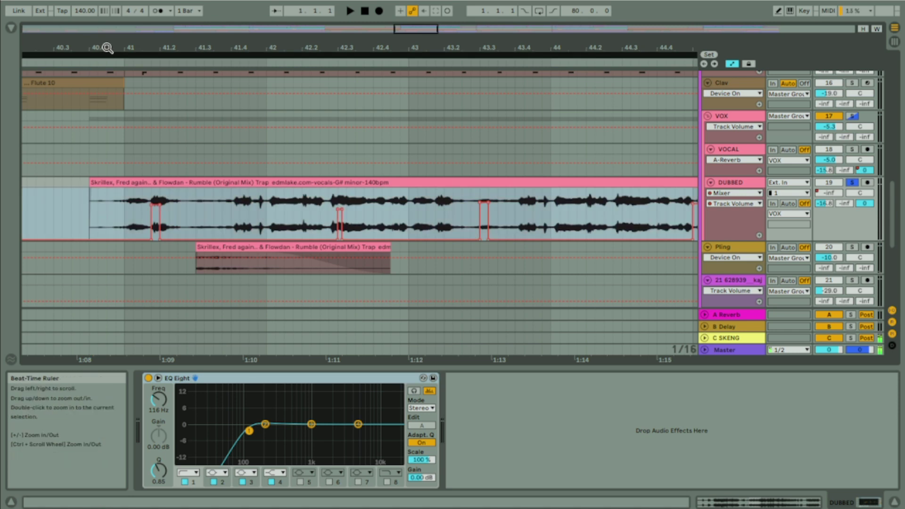
double_click(108, 47)
key("space")
key("space")
double_click(168, 48)
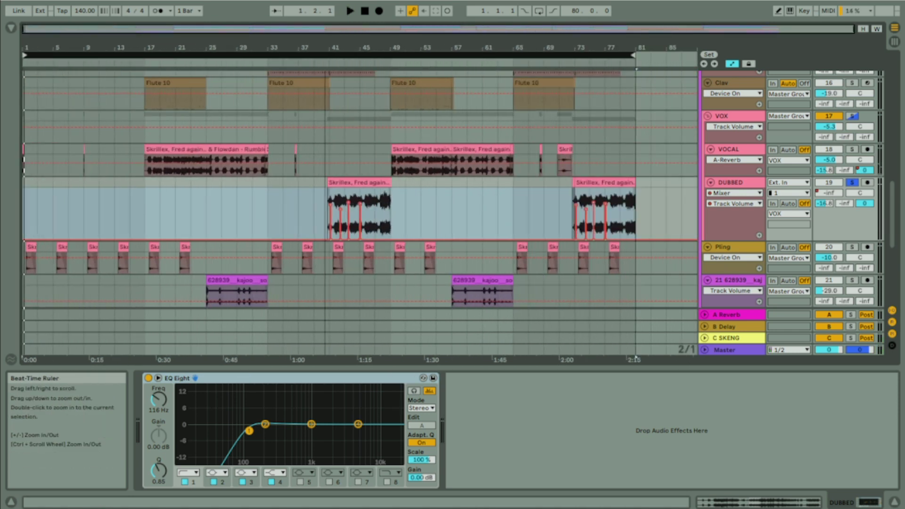
double_click(314, 51)
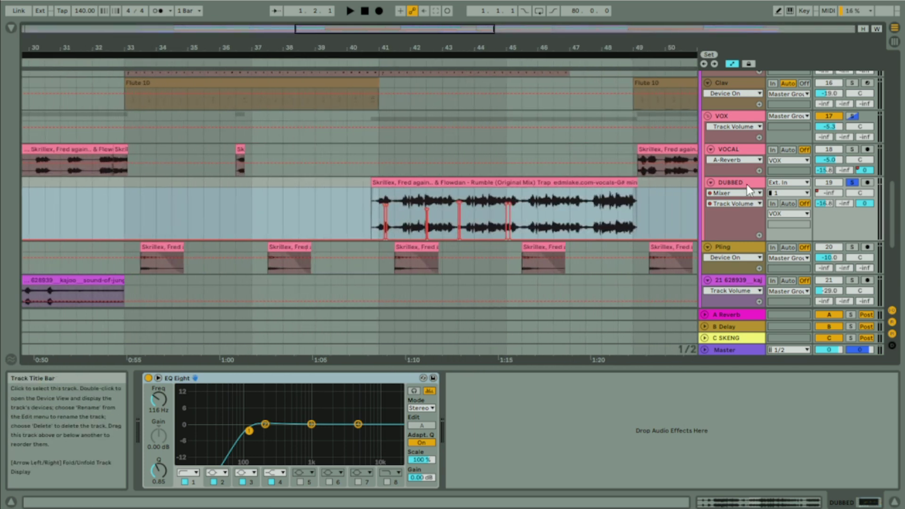
left_click(734, 150)
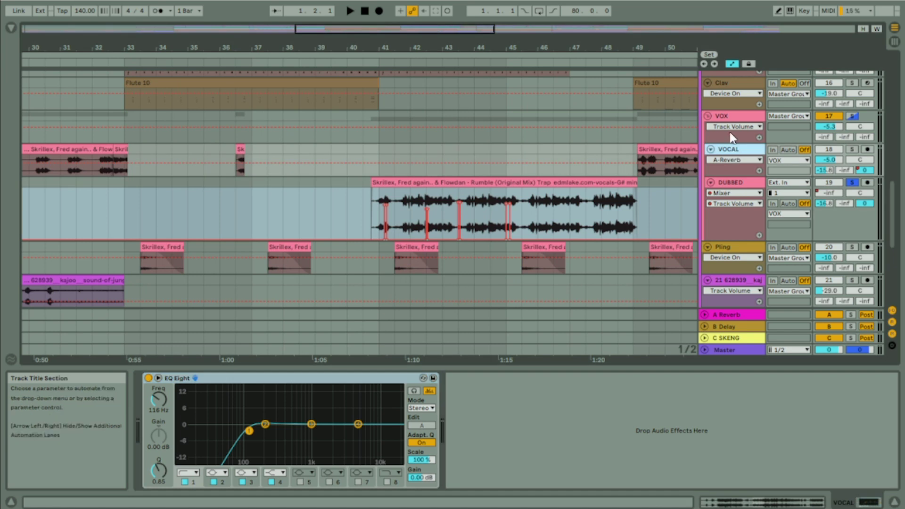
left_click(733, 150, "ctrl")
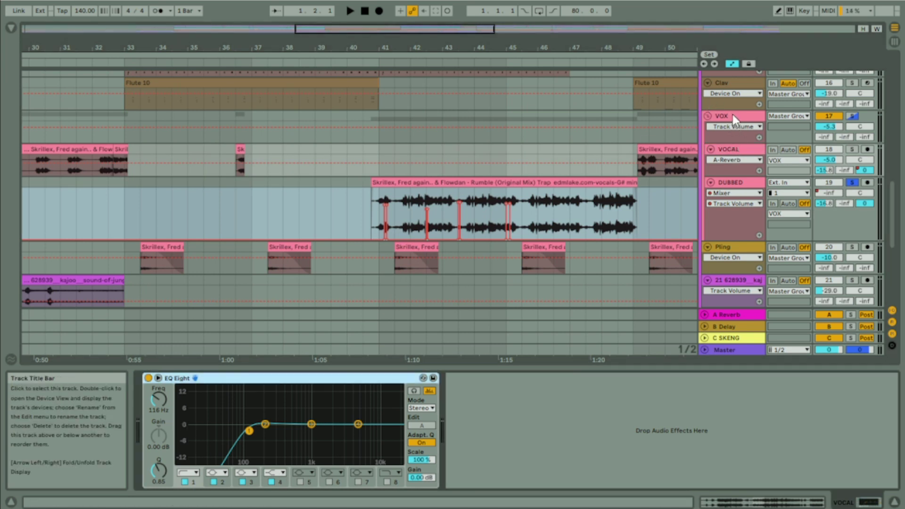
left_click(732, 114)
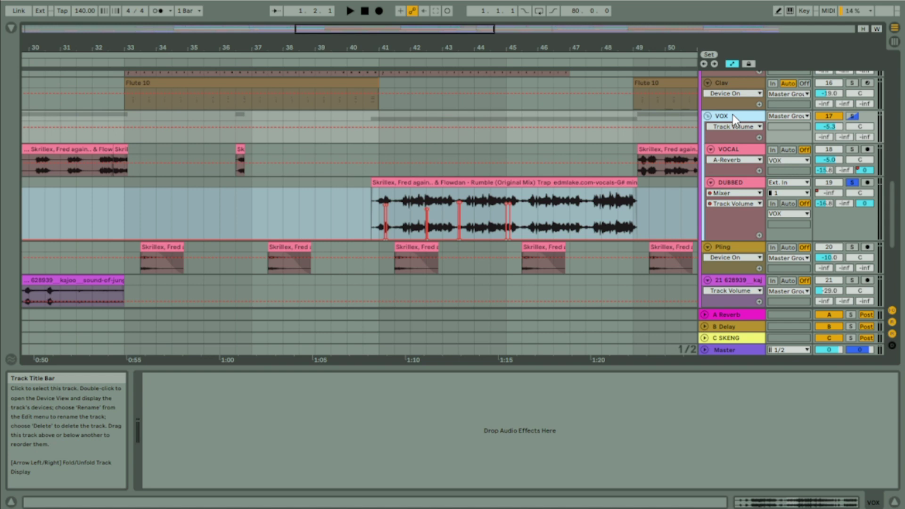
Show the Pling track's Hybrid Reverb, play its clip from 33.3.1 and solo the track.
left_click(726, 247)
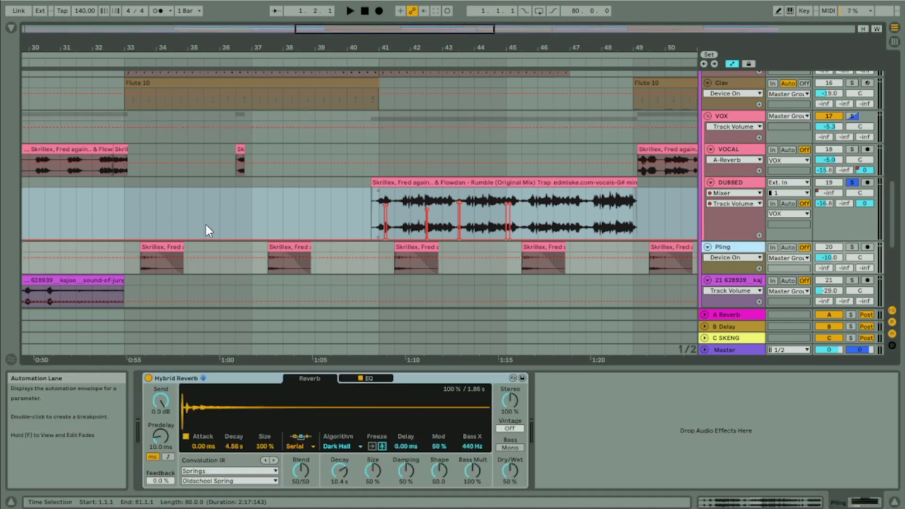
left_click(173, 249)
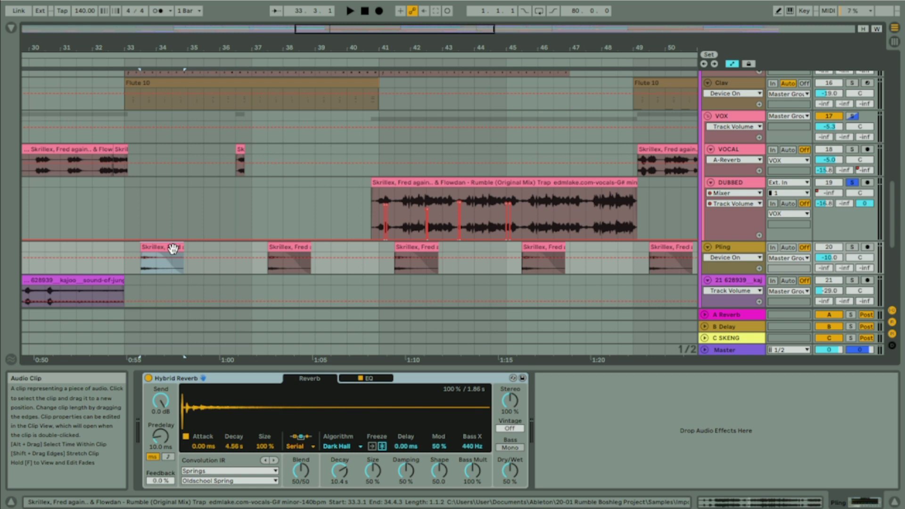
key("space")
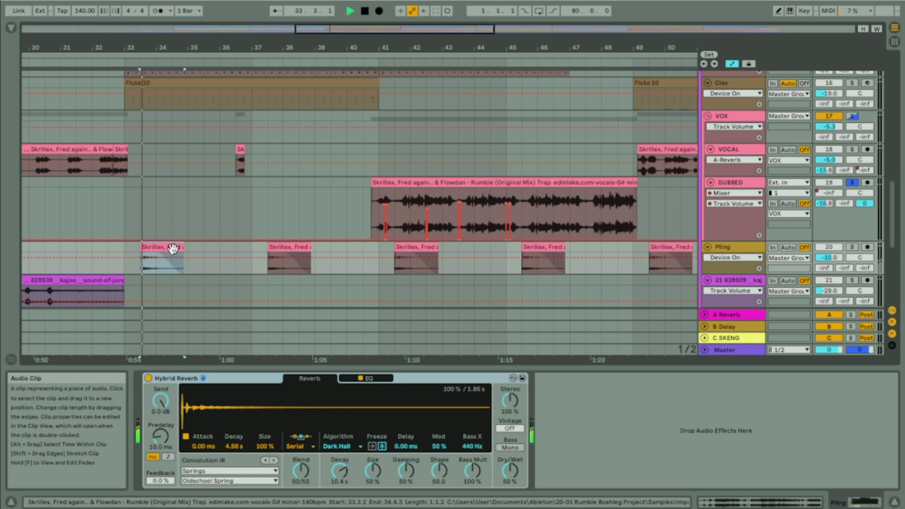
left_click(852, 247)
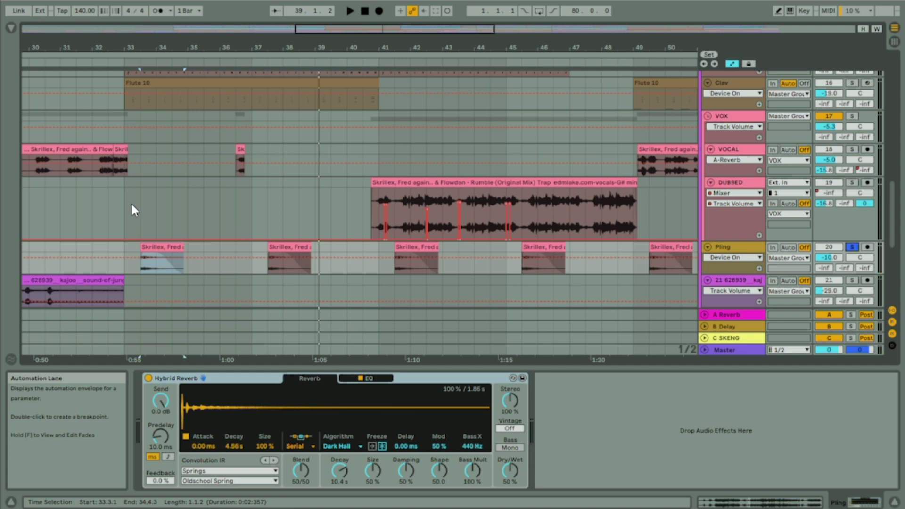
Compare the Pling clip at 33.3.1 with the Hybrid Reverb bypassed and active during playback.
left_click_drag(255, 47, 254, 17)
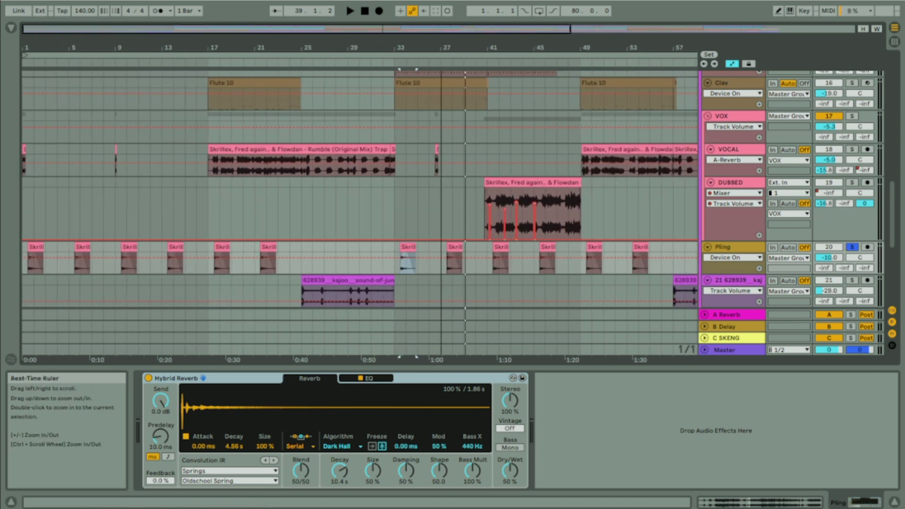
scroll(891, 198, "down", 5)
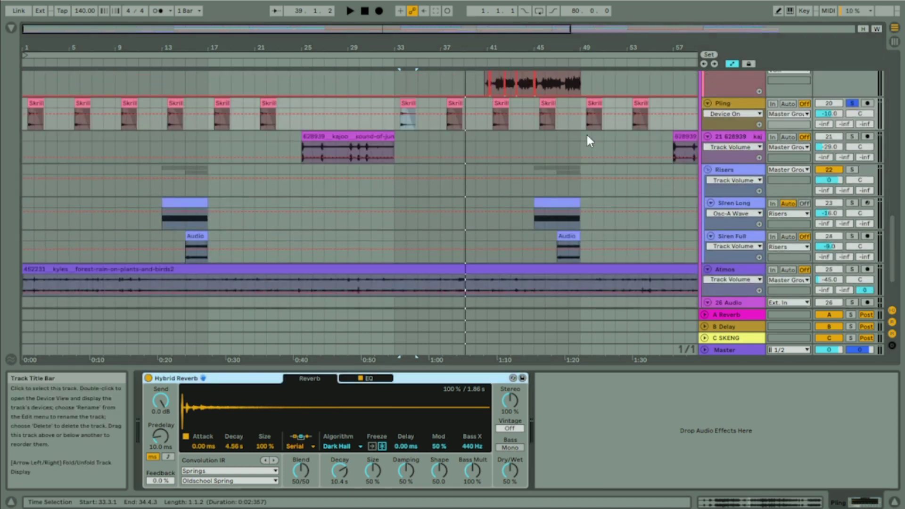
left_click(149, 378)
left_click(404, 101)
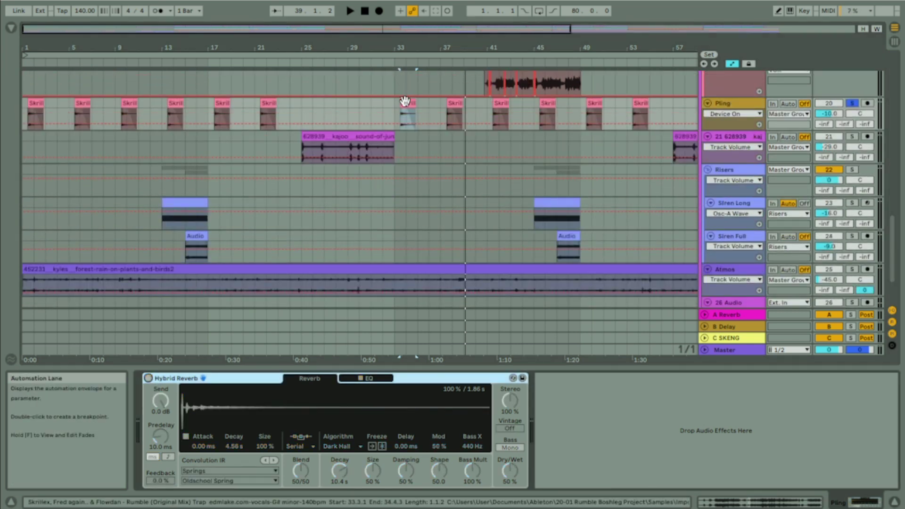
key("space")
key("space")
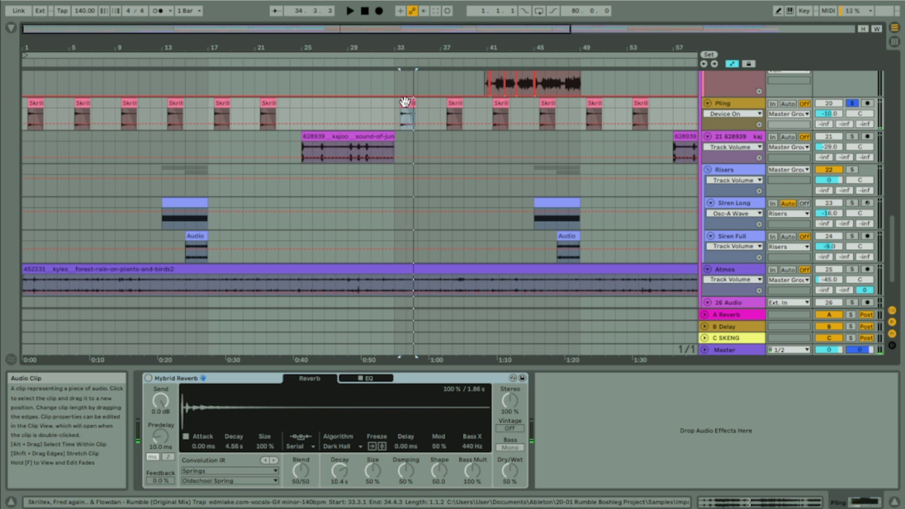
left_click(149, 378)
key("space")
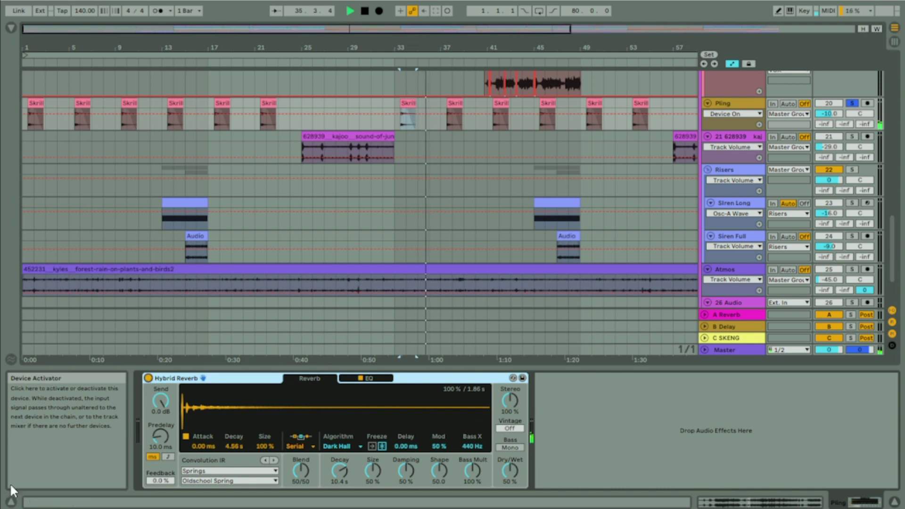
Solo the sound-of-jungle track with its EQ Eight, Gate and Echo shown, and play its clip from bar 25.
left_click(751, 137)
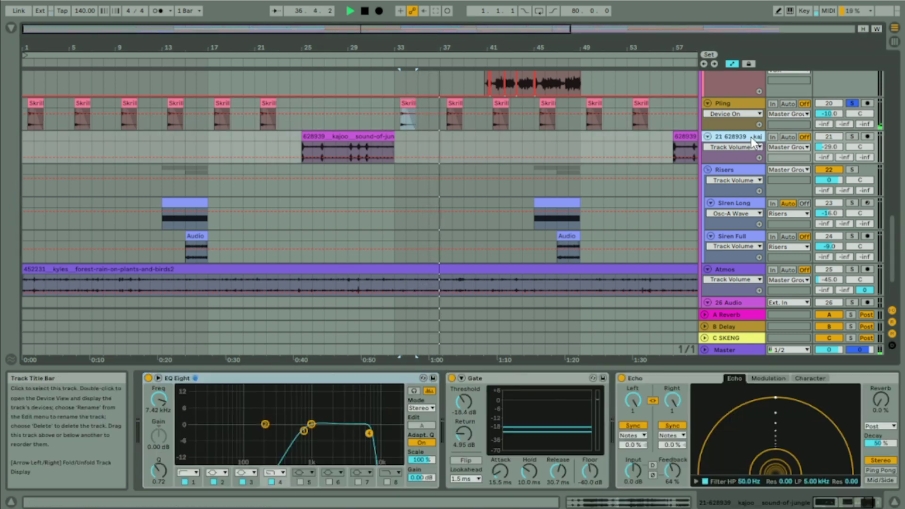
left_click(351, 155)
key("space")
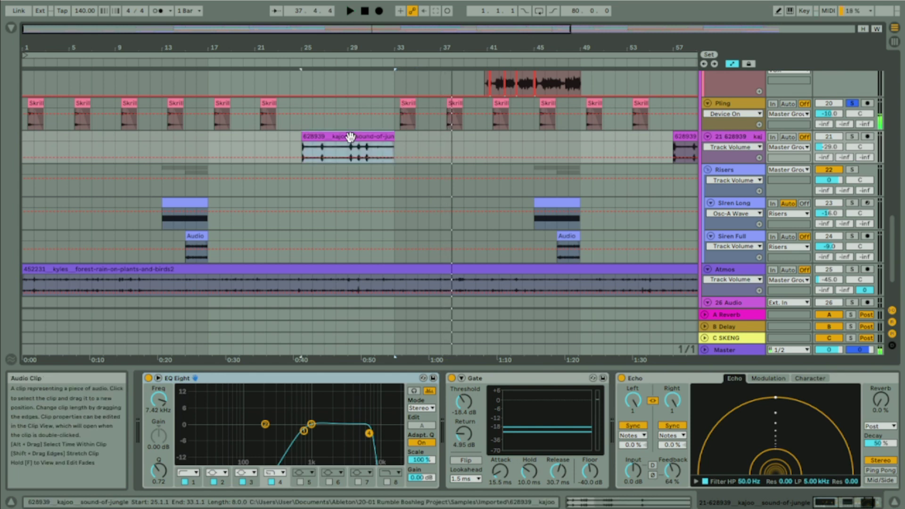
left_click(852, 136)
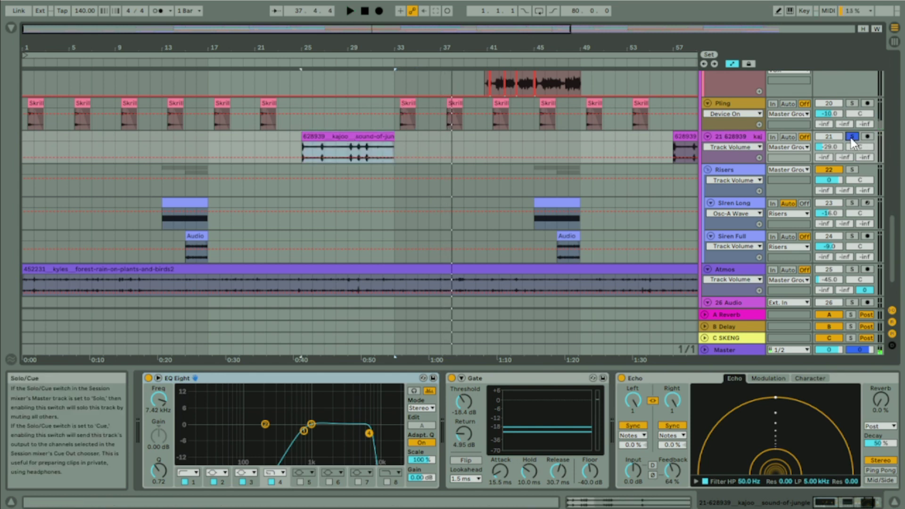
left_click(342, 150)
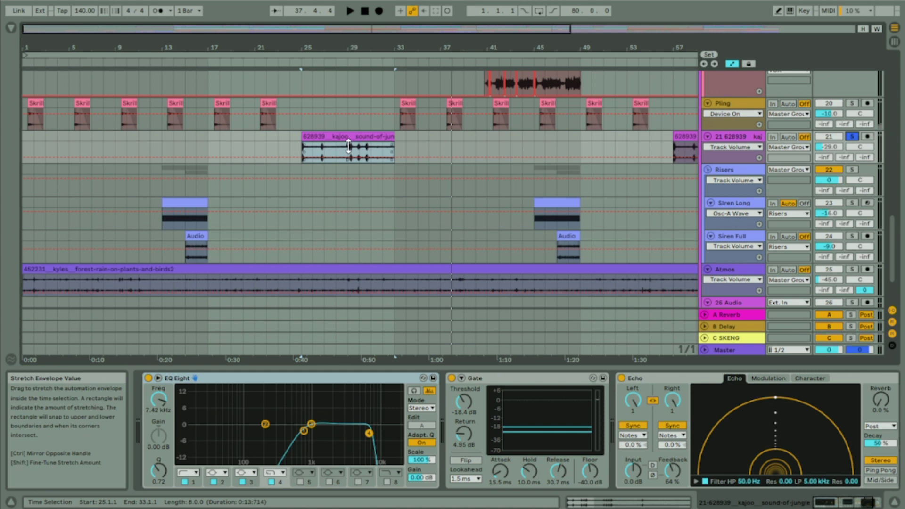
mouse_move(377, 47)
left_mouse_down()
mouse_move(376, 71)
mouse_move(376, 47)
left_mouse_up()
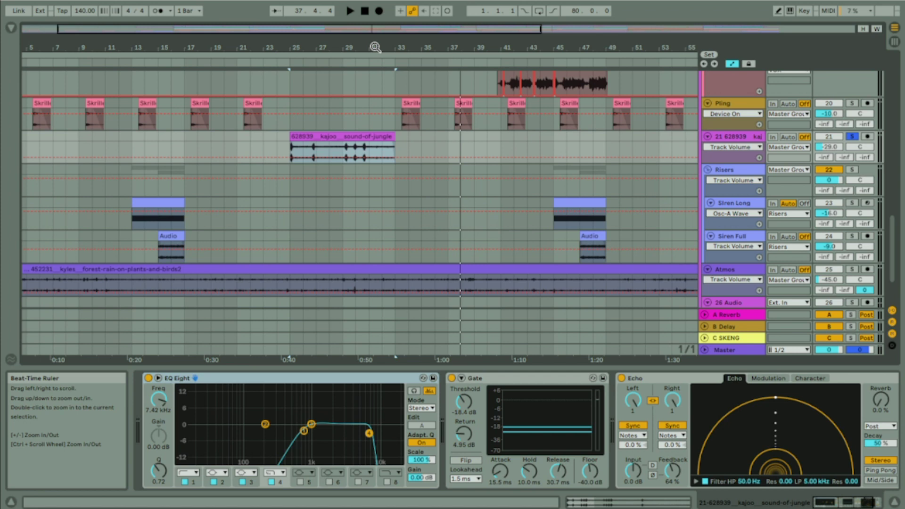
key("space")
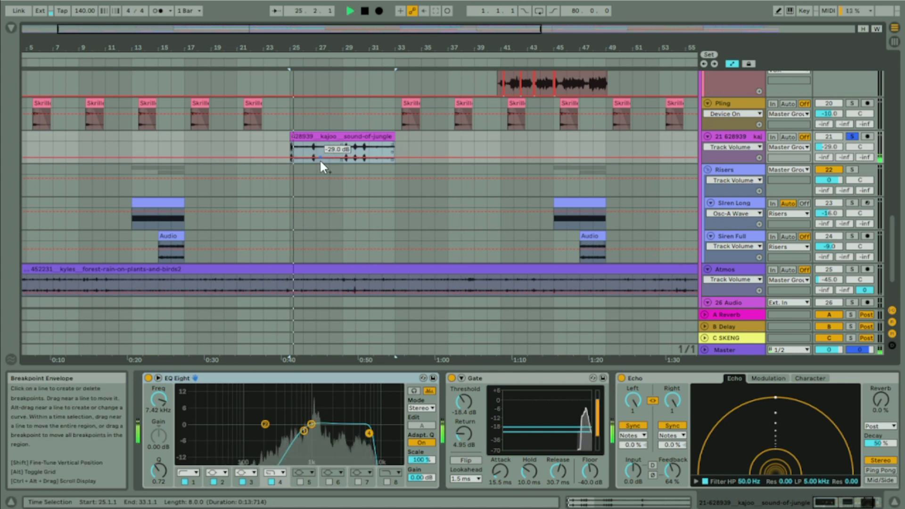
Set the sound-of-jungle track's volume to -2 dB and stop playback.
left_click(824, 147)
type("-2")
key("Return")
key("space")
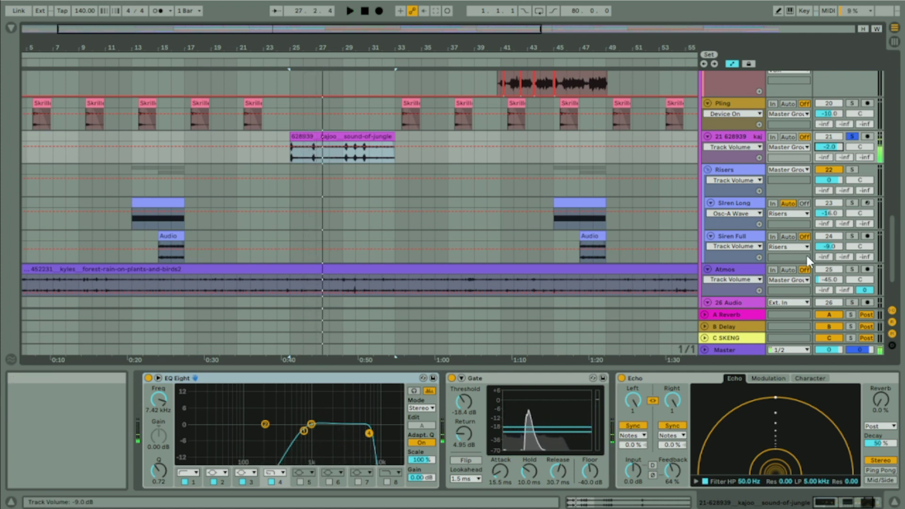
Bypass the Gate, Echo and EQ Eight on the sound-of-jungle track and play its clip dry.
left_click(451, 378)
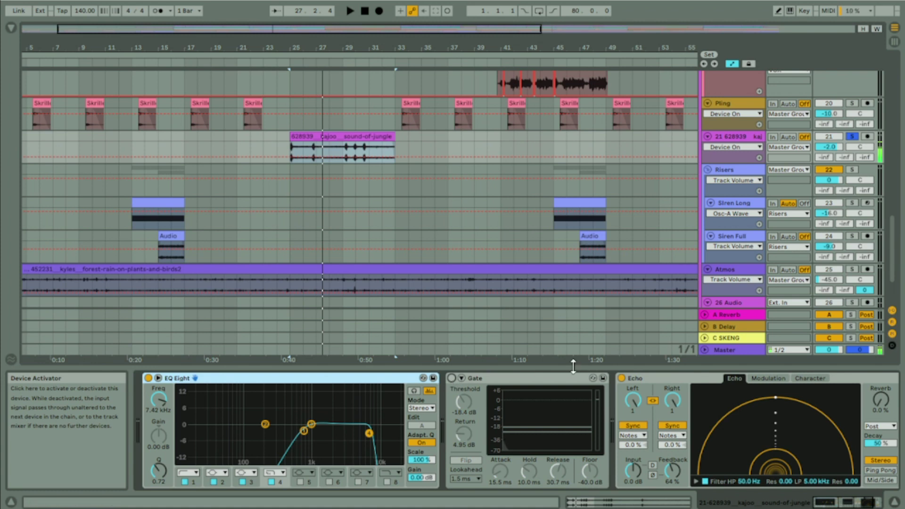
left_click(622, 378)
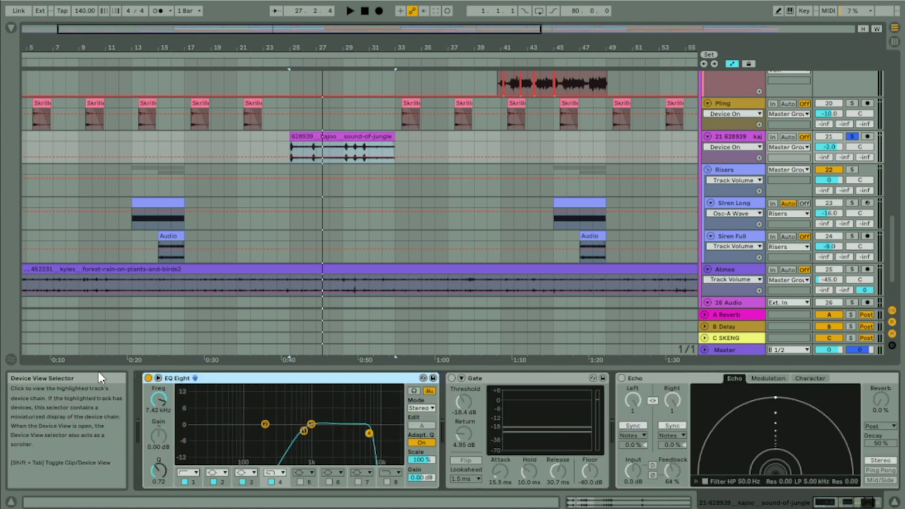
left_click(148, 379)
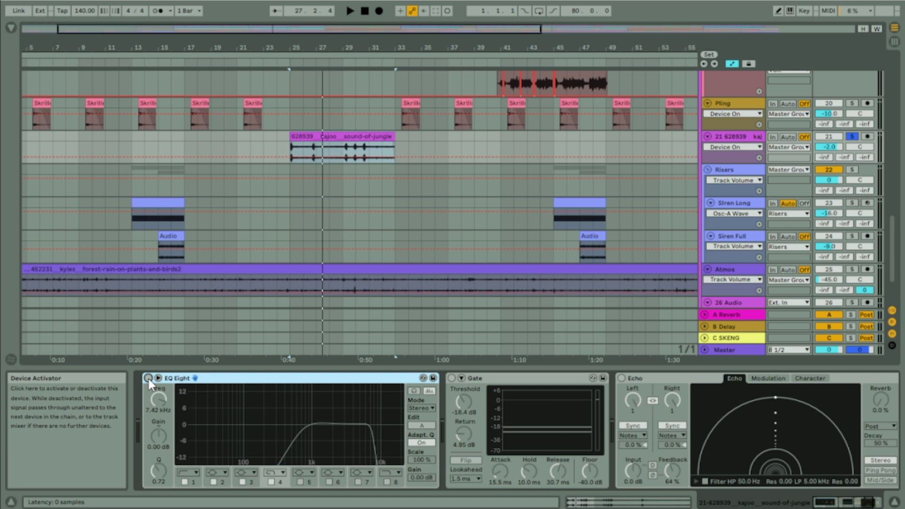
key("space")
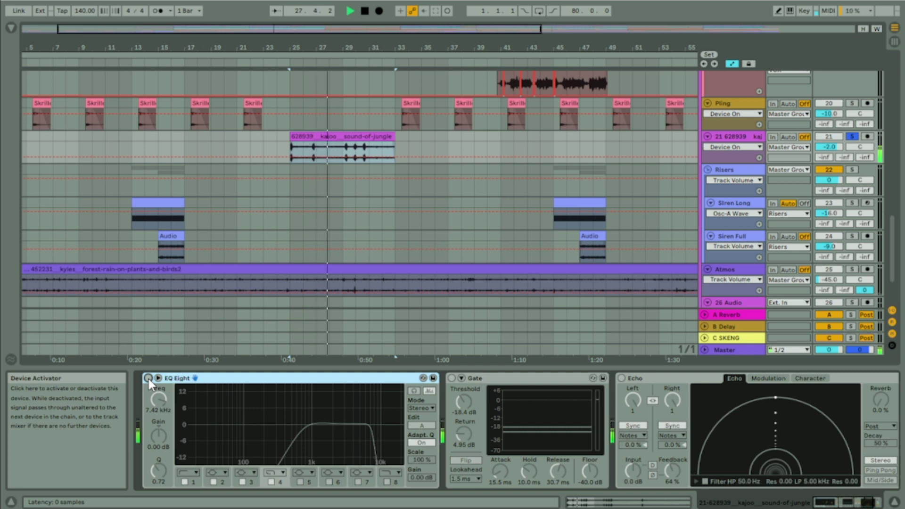
key("space")
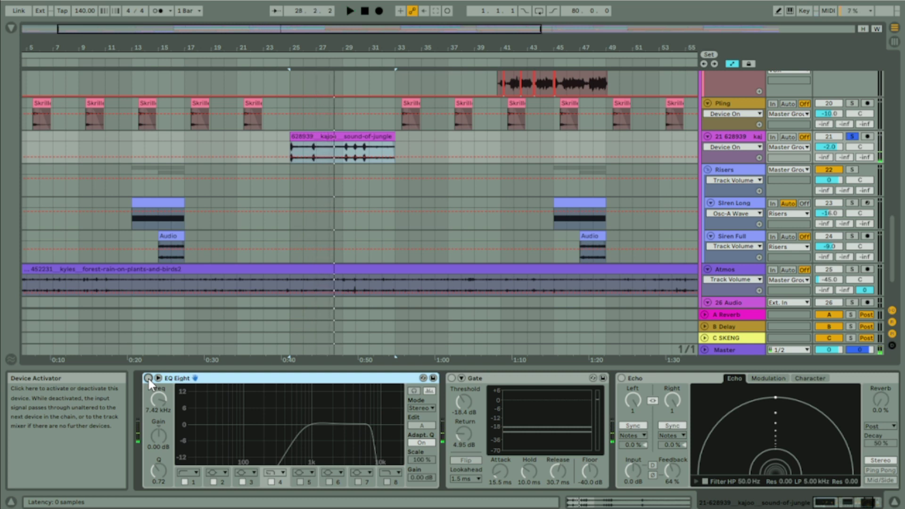
Replay the sound-of-jungle clip while reactivating the EQ Eight, Gate and Echo one after another.
key("space")
left_click(149, 378)
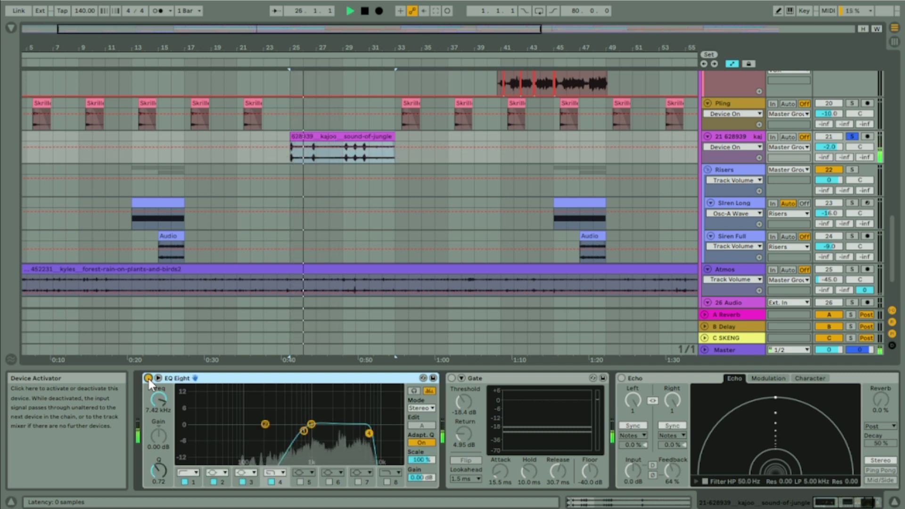
left_click(452, 378)
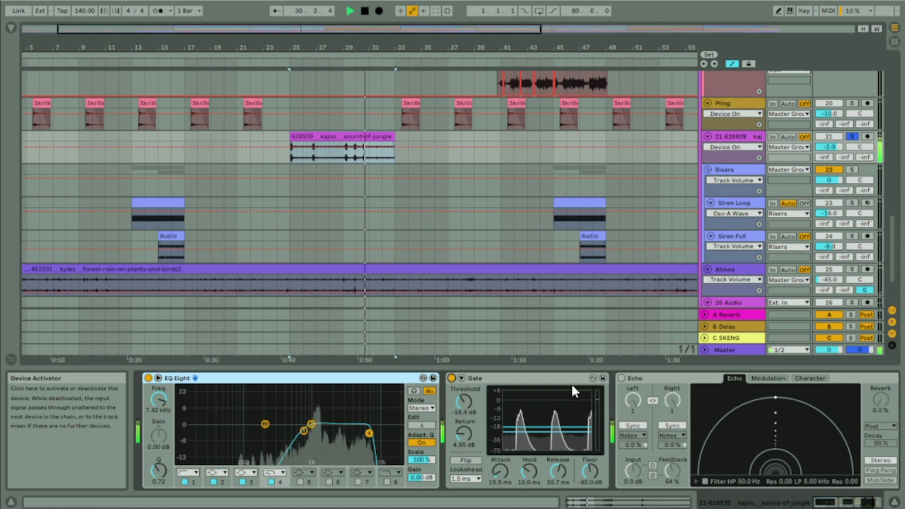
left_click(622, 378)
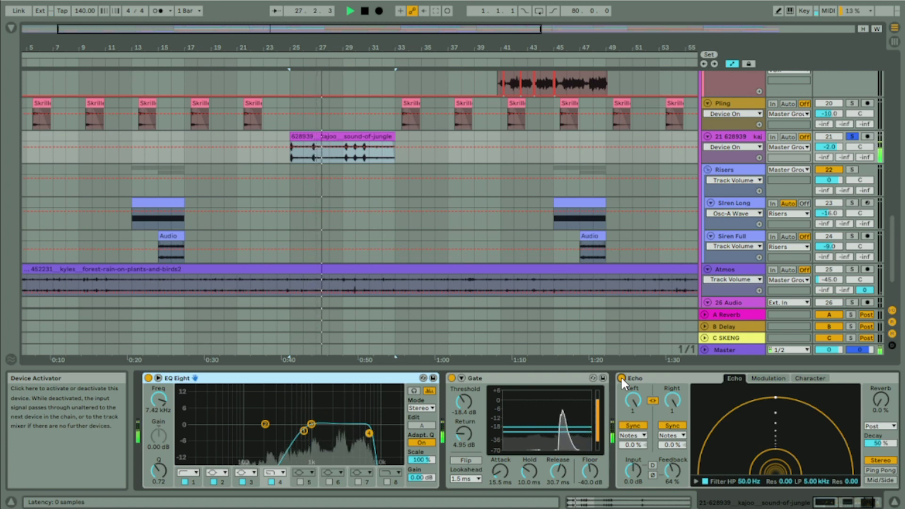
key("space")
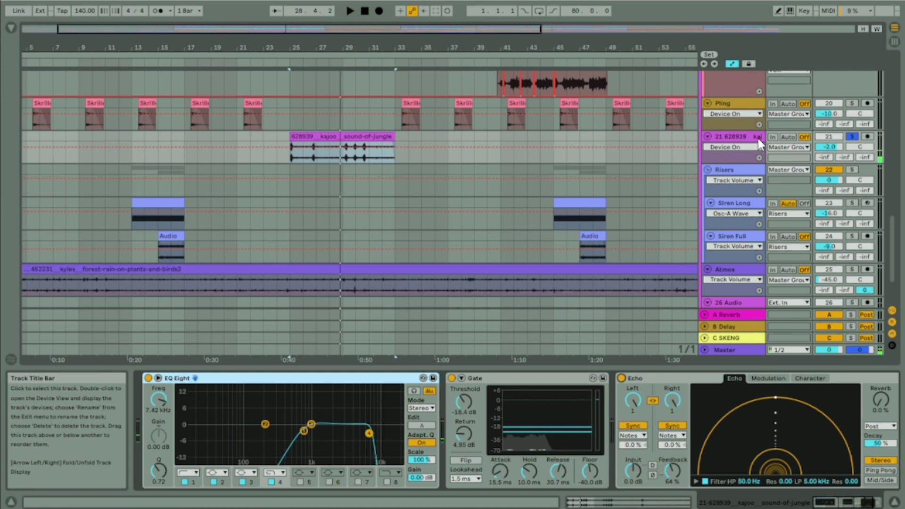
Set the sound-of-jungle track's volume to -29 dB.
left_click(824, 149)
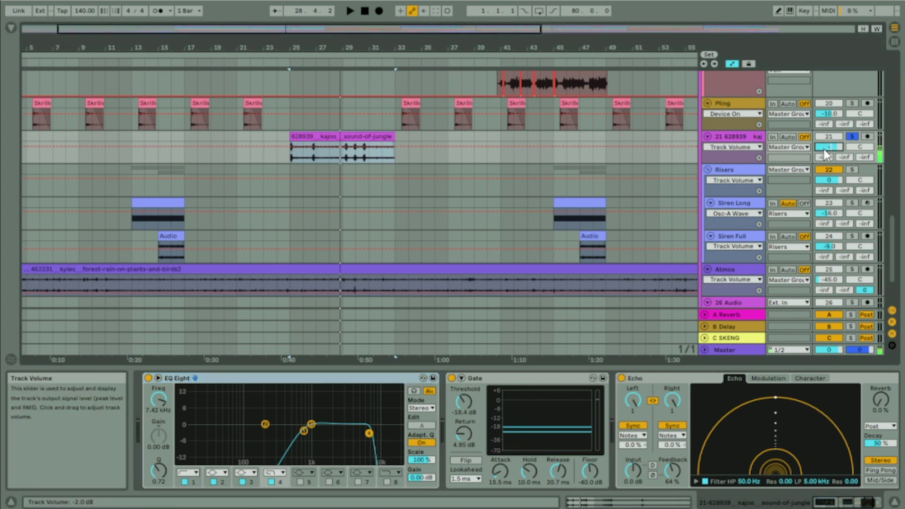
type("-29")
key("Return")
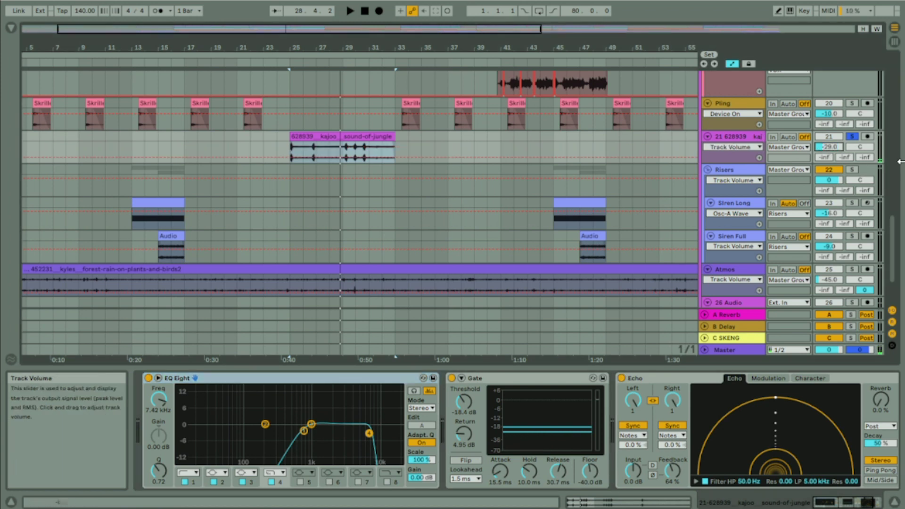
Unsolo the sound-of-jungle track and play its clip from bar 25 within the full mix.
left_click(277, 138)
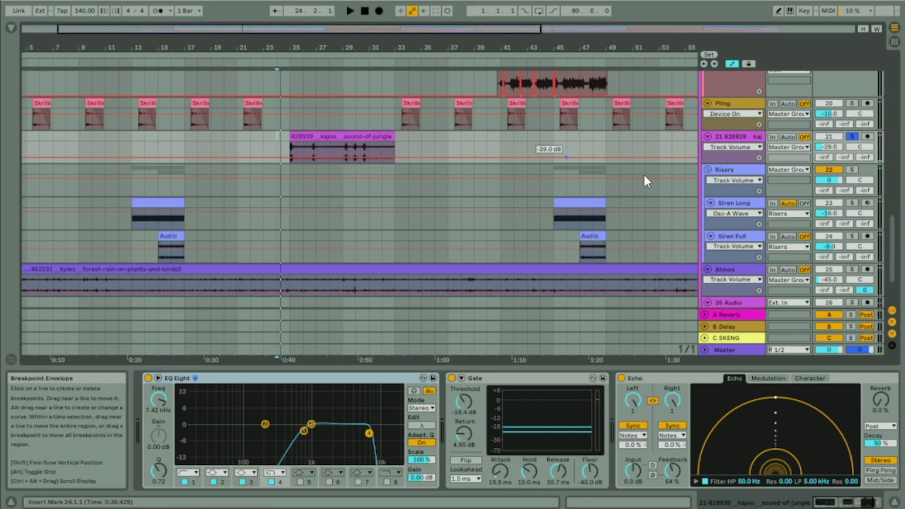
mouse_move(895, 244)
left_mouse_down()
mouse_move(879, 93)
mouse_move(887, 243)
mouse_move(882, 222)
left_mouse_up()
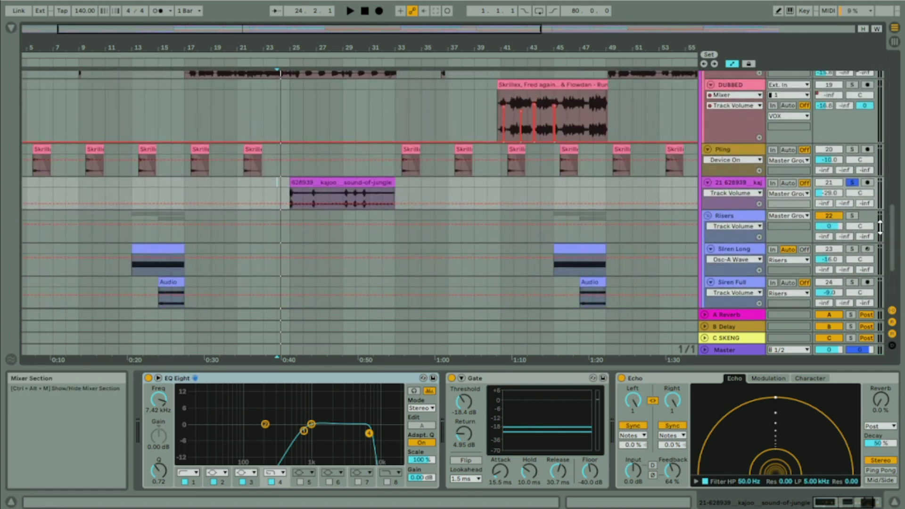
left_click(308, 183)
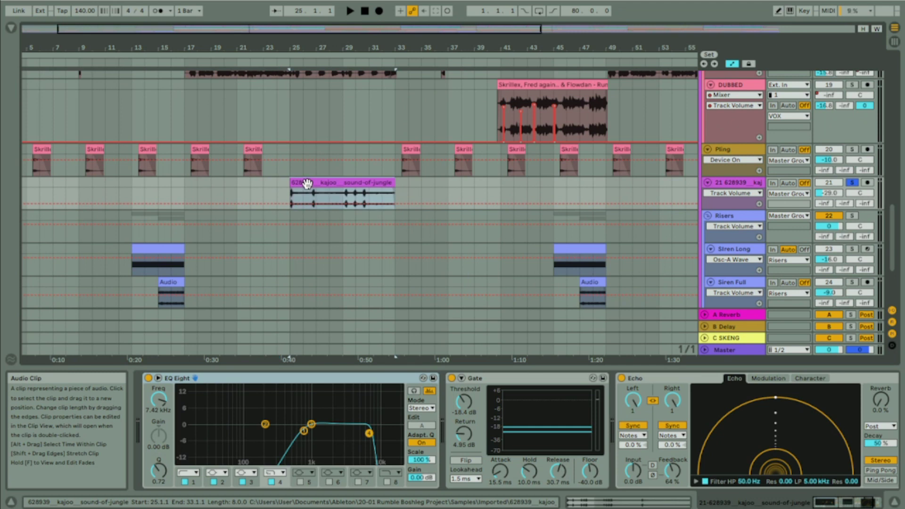
left_click(856, 183)
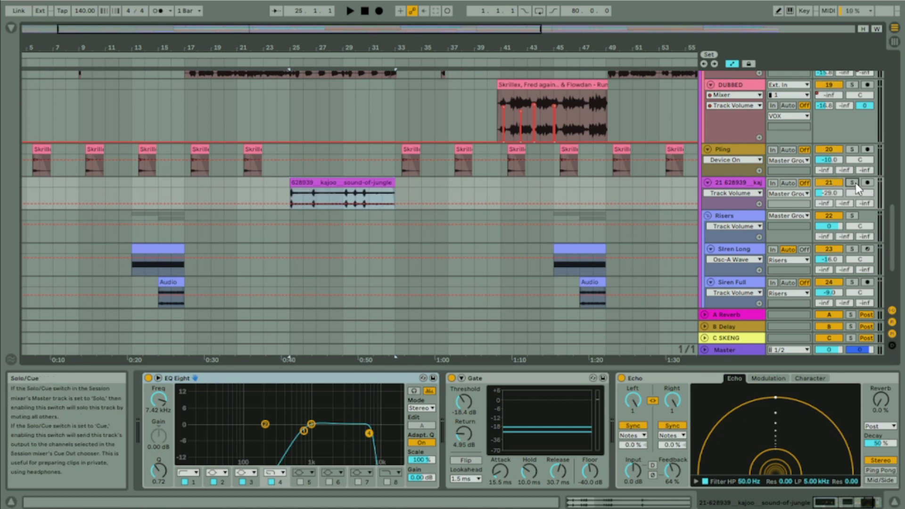
key("space")
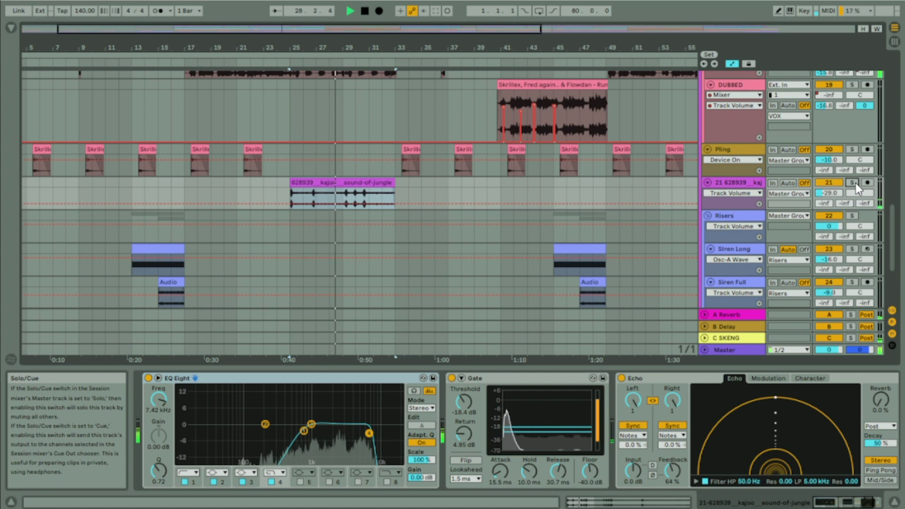
key("space")
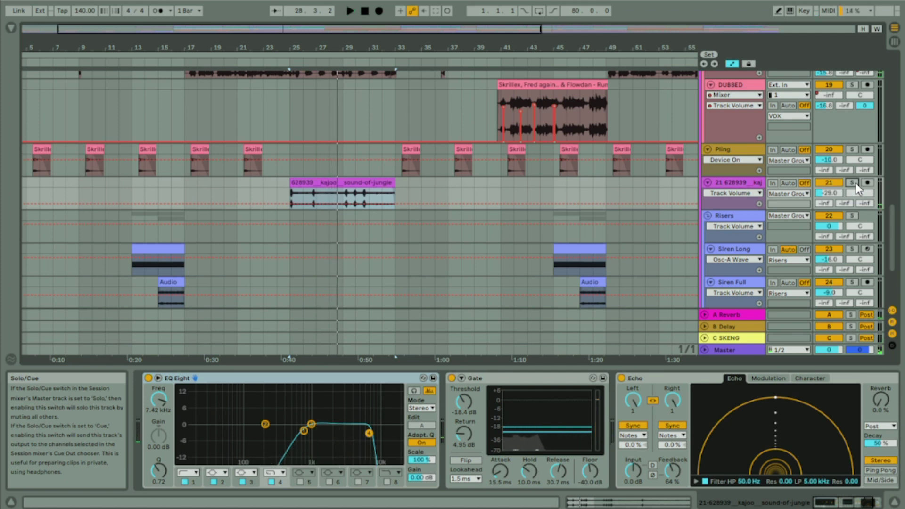
left_click(853, 183)
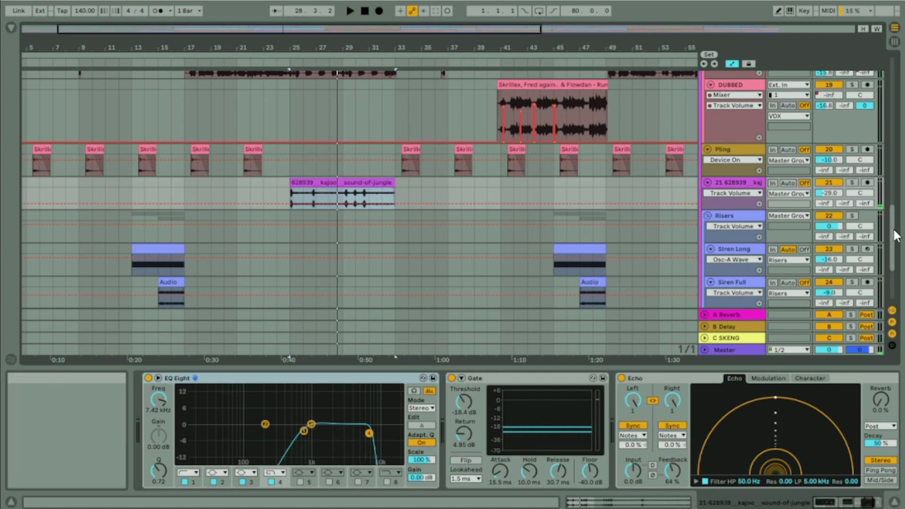
Solo the Risers group and play its siren clips from bar 13.
scroll(896, 236, "down", 3)
left_click(160, 193)
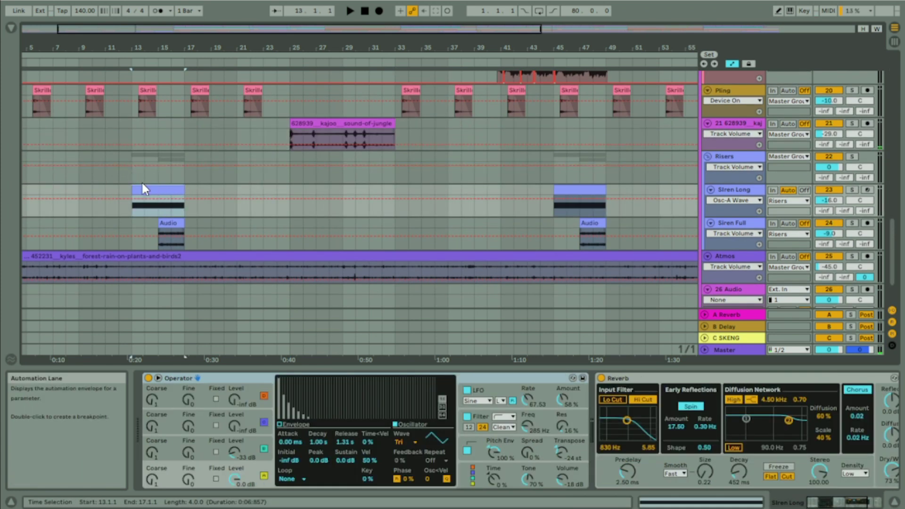
left_click(758, 158)
left_click(851, 156)
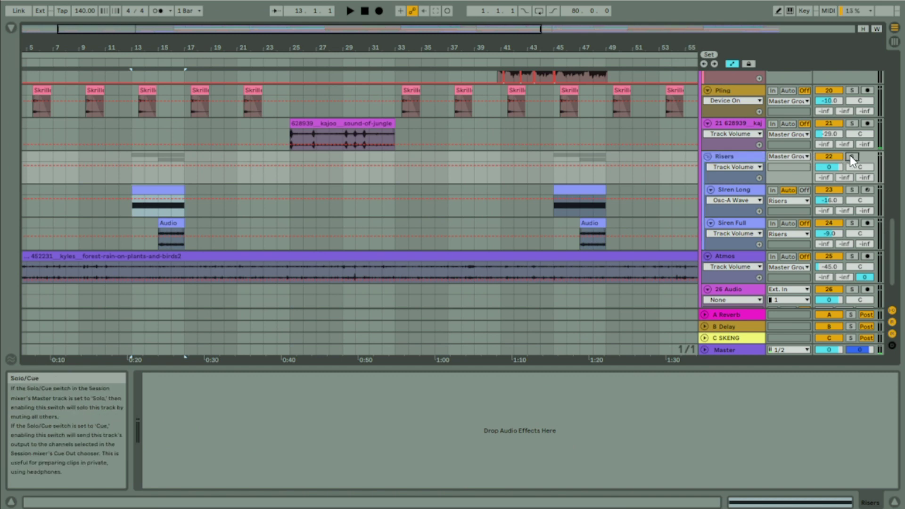
key("space")
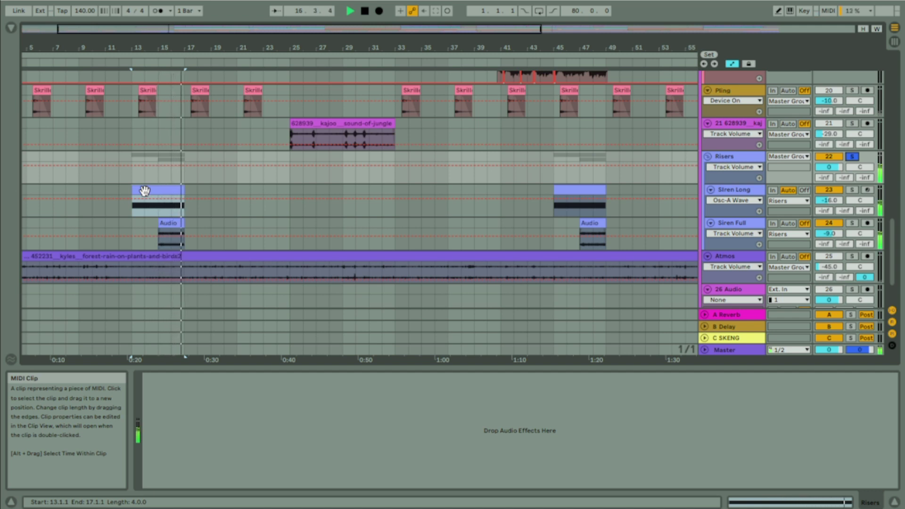
key("space")
Solo the Siren Long track with its Operator and Reverb shown, and play its clip from bar 13.
left_click(144, 190)
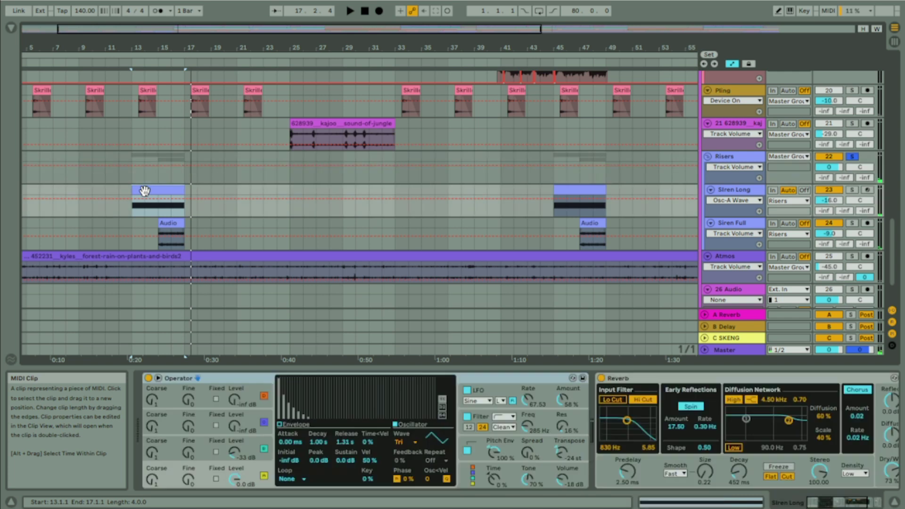
left_click(852, 190)
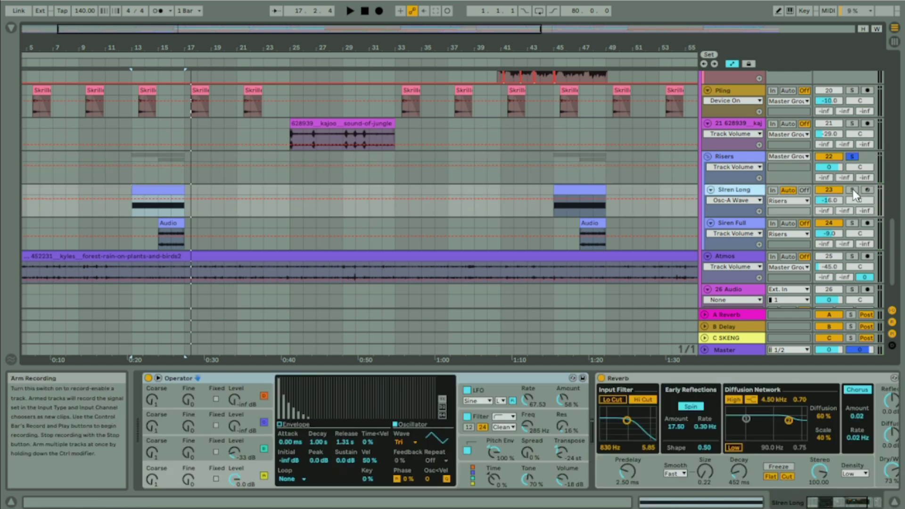
left_click(152, 189)
key("space")
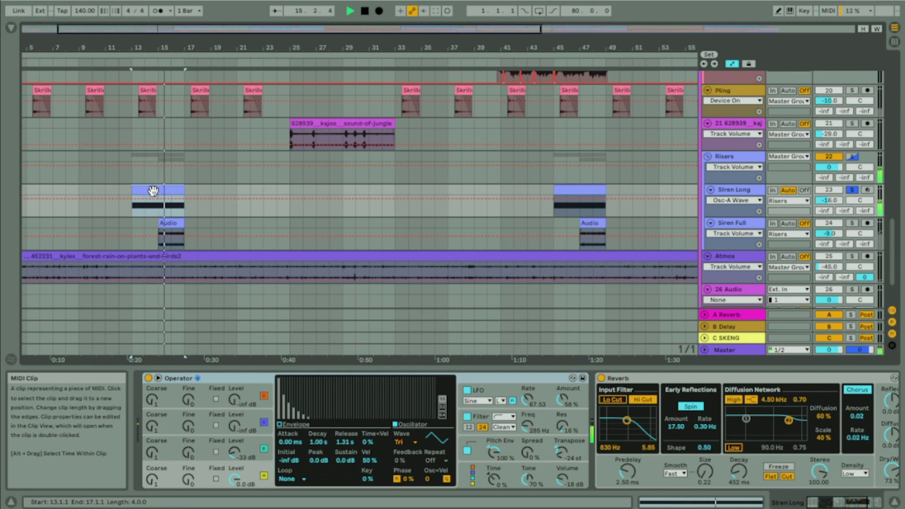
key("space")
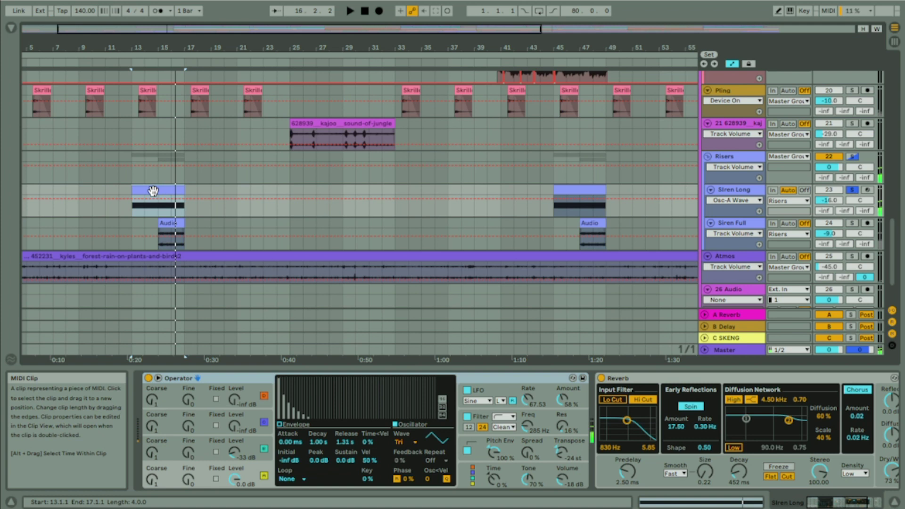
Show the settings of Operator's third oscillator, and play the Siren Long clip with the Reverb and Utility bypassed.
left_click(257, 445)
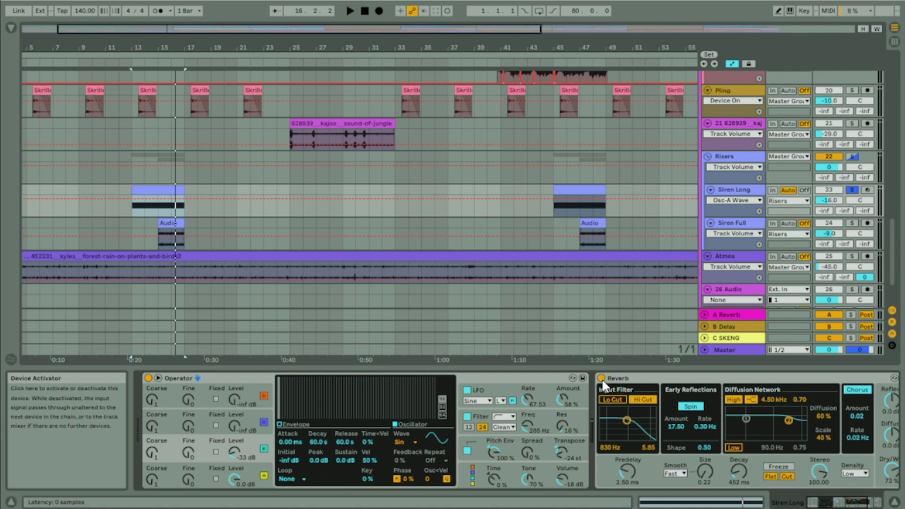
left_click(836, 506)
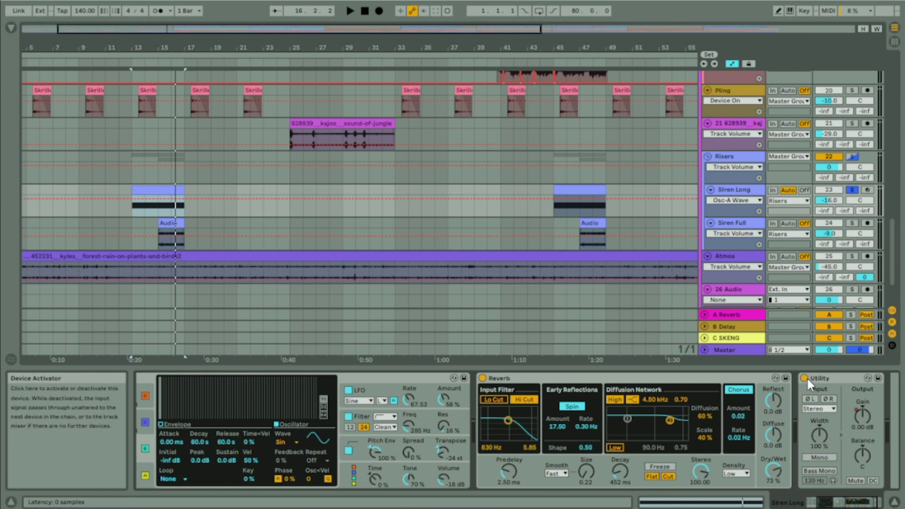
left_click(806, 378)
left_click(482, 377)
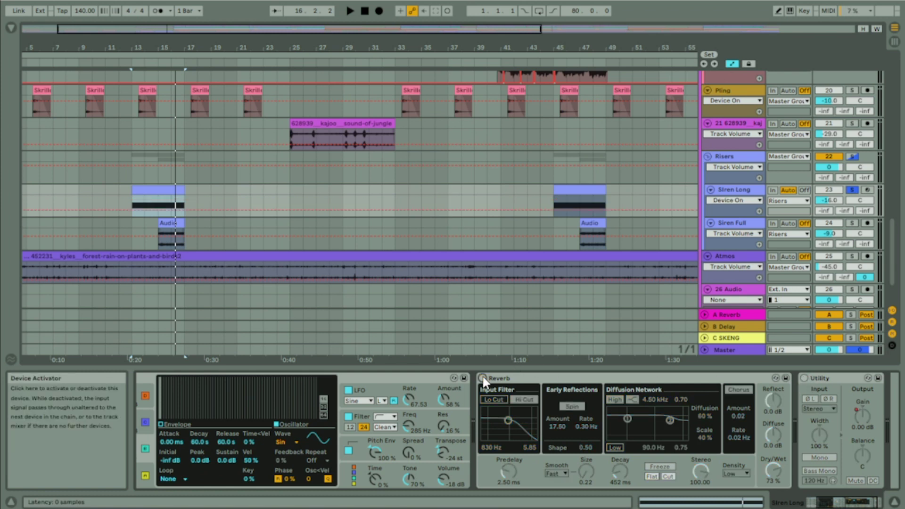
key("space")
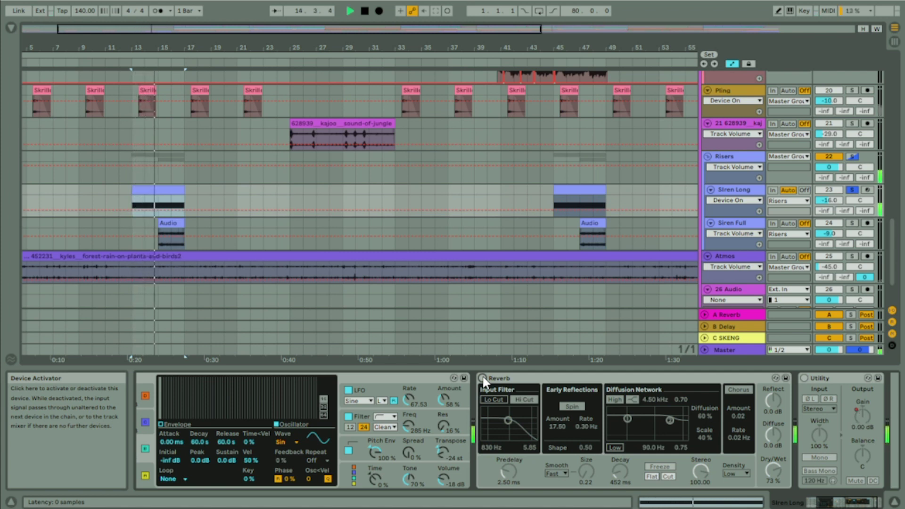
Reactivate the Siren Long track's Reverb and Utility, and show the Utility's Gain automation in the arrangement.
left_click(483, 379)
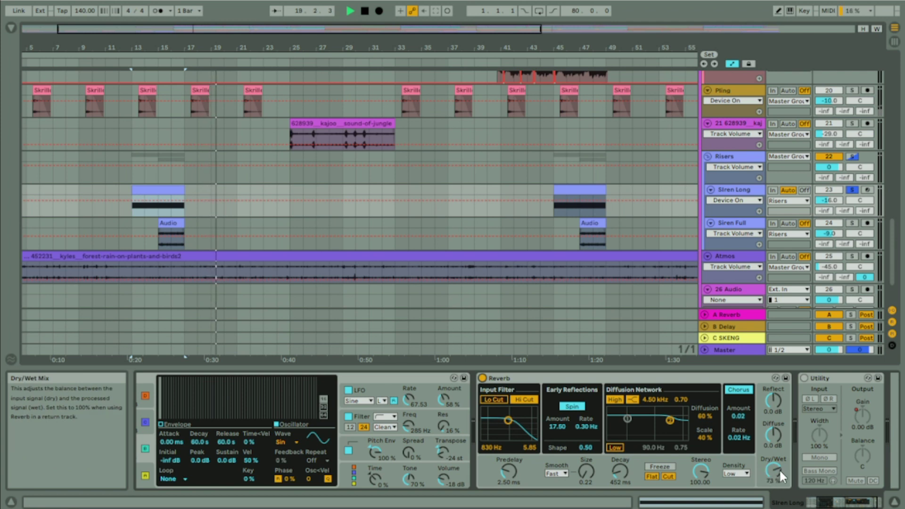
left_click(804, 378)
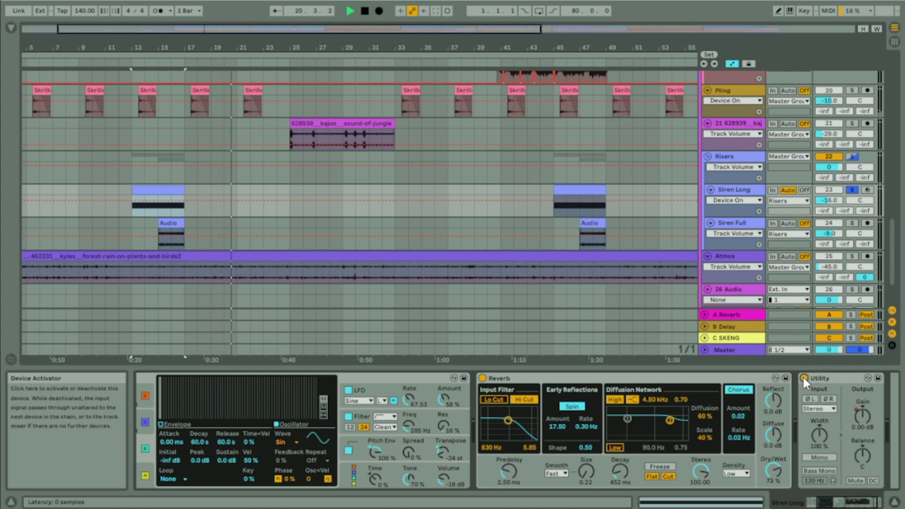
left_click(859, 415)
key("space")
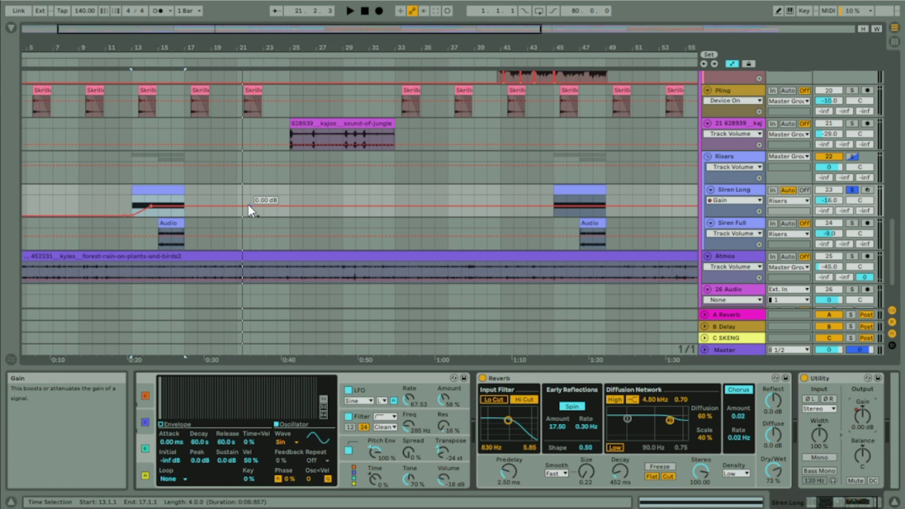
Check the Siren Full clip at bar 15, and return to the Siren Long track's devices.
left_click(211, 226)
left_click(174, 223)
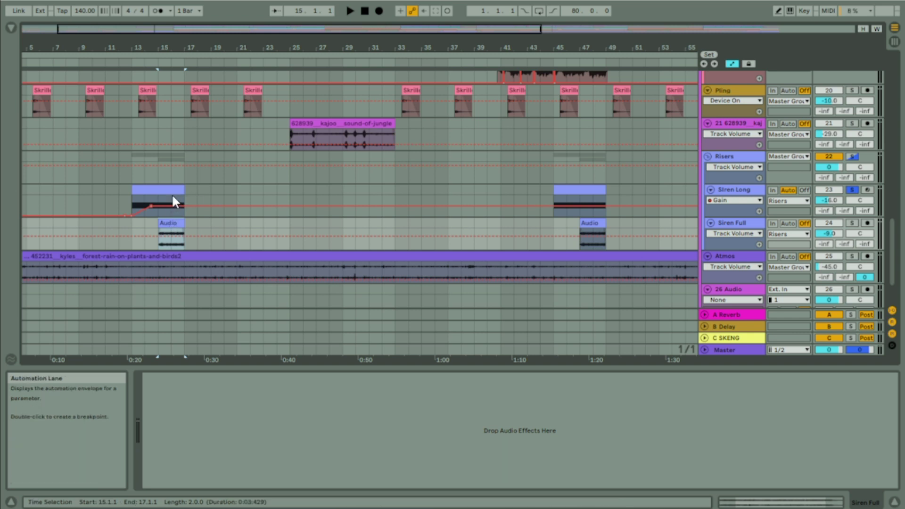
left_click(724, 187)
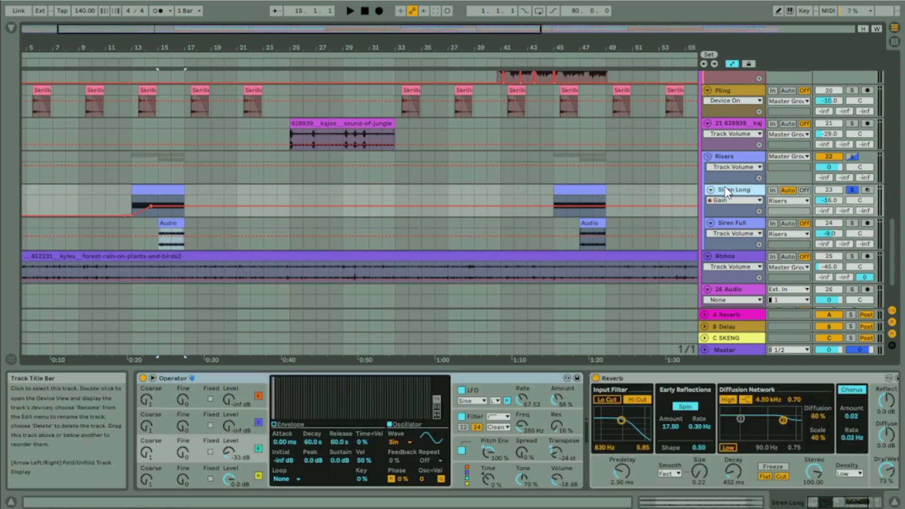
Show the settings of Operator's oscillator A and check its waveform choices, keeping Triangle selected.
left_click(251, 466)
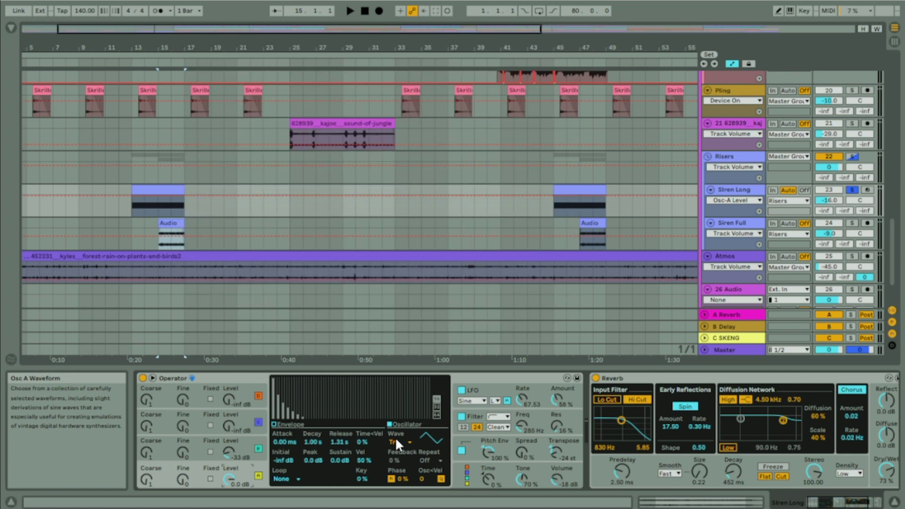
left_click(398, 441)
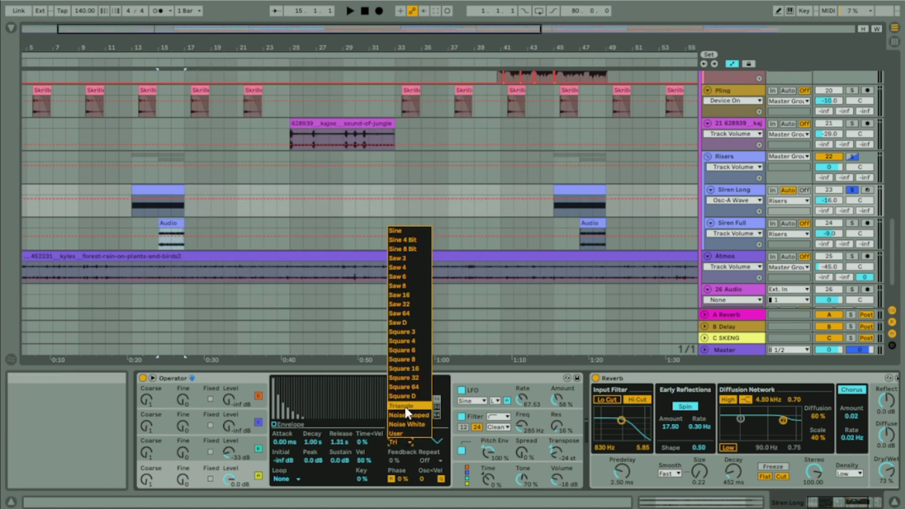
left_click(407, 406)
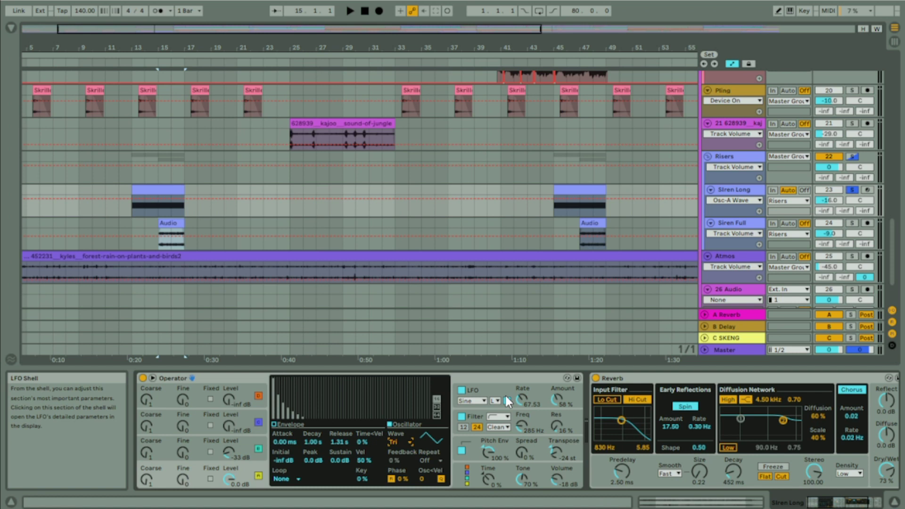
Show the Siren Full track and zoom in on its audio clip from bar 15 to bar 17.
left_click(749, 229)
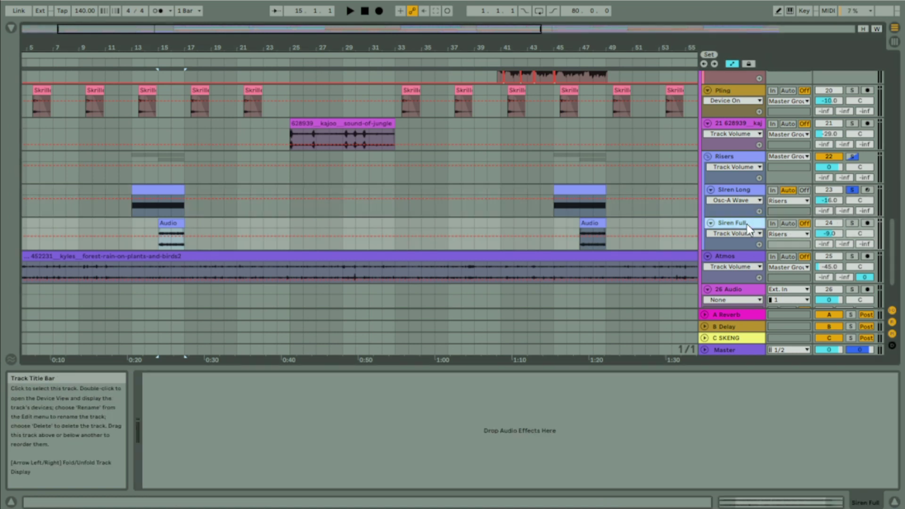
left_click(176, 225)
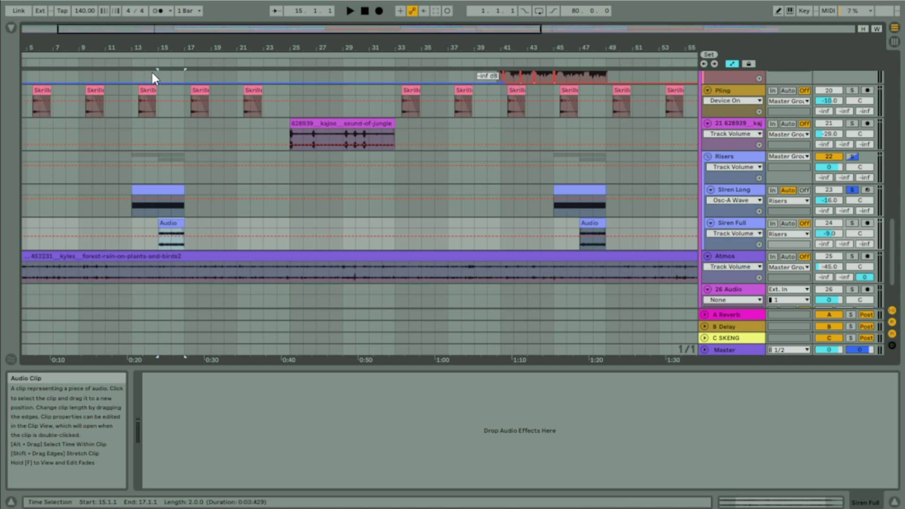
double_click(182, 49)
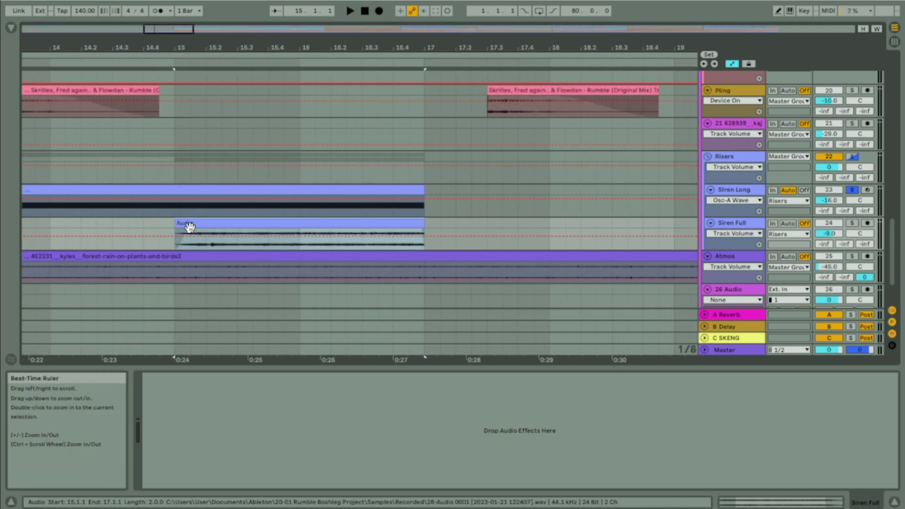
mouse_move(175, 224)
left_mouse_down()
mouse_move(129, 224)
mouse_move(175, 224)
left_mouse_up()
mouse_move(417, 221)
left_mouse_down()
mouse_move(474, 225)
mouse_move(426, 232)
left_mouse_up()
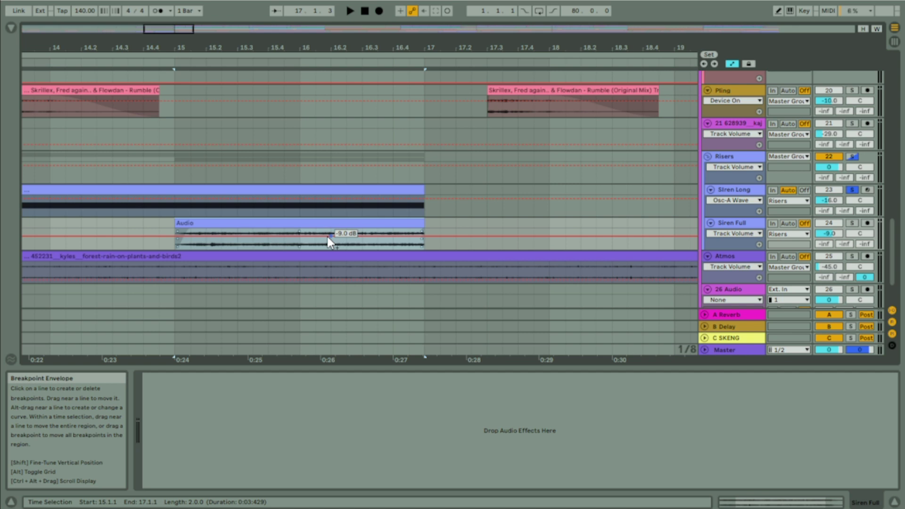
Solo the Siren Full track and play its clip from bar 15.
key("space")
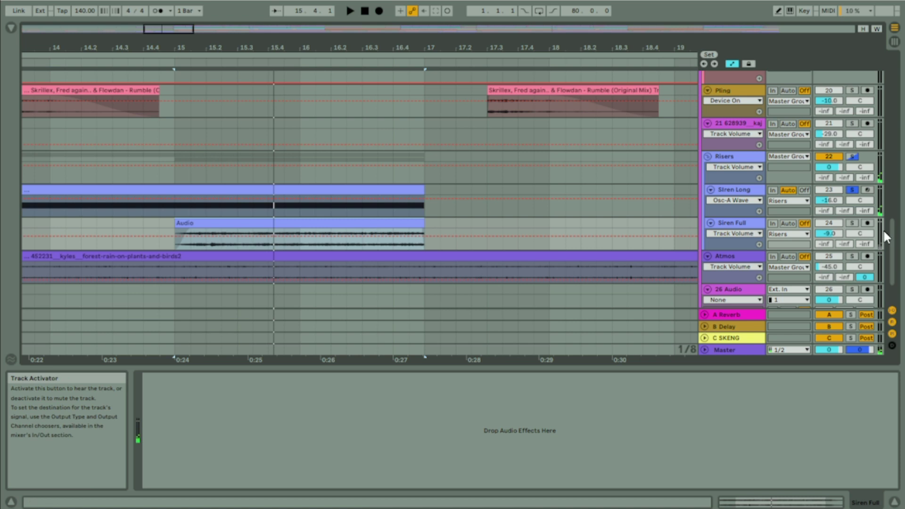
left_click(852, 223)
key("space")
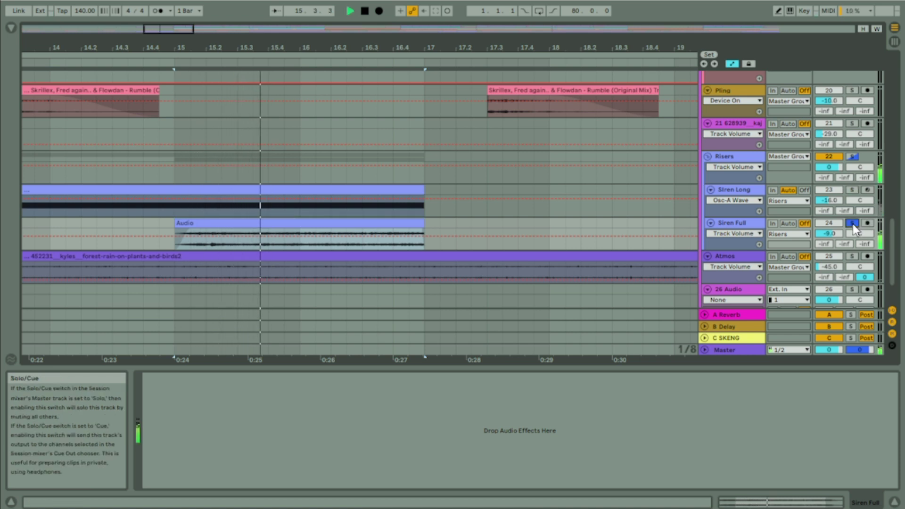
key("space")
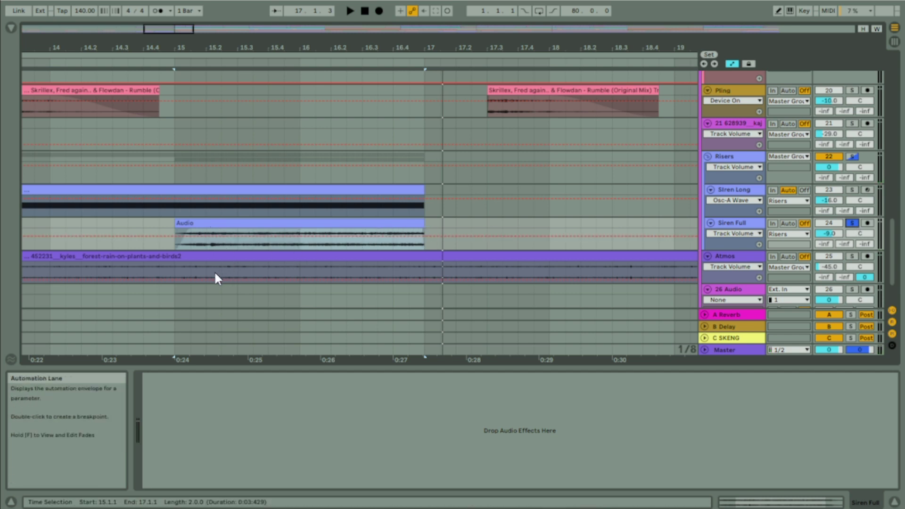
Return to the whole arrangement and select the forest-rain-on-plants-and-birds clip on the Atmos track.
left_click(178, 268)
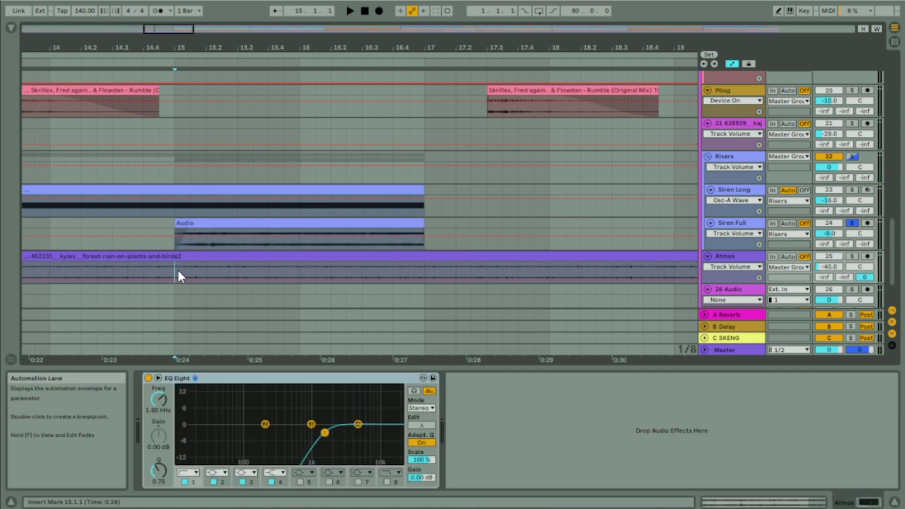
left_click(727, 225)
left_click_drag(892, 244, 892, 273)
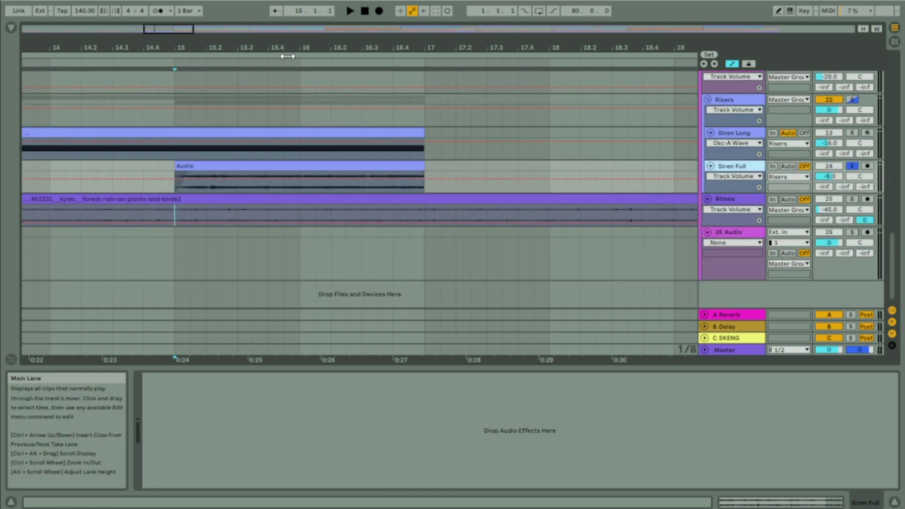
left_click_drag(283, 50, 136, 48)
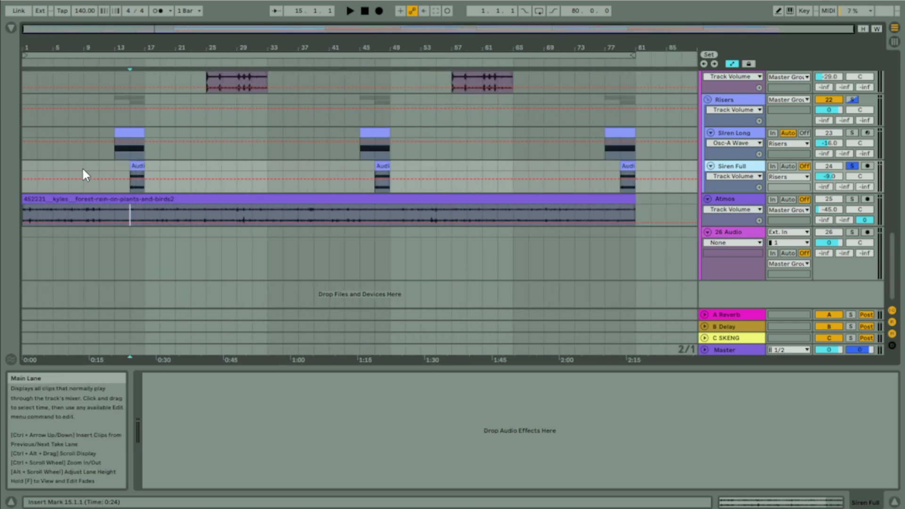
left_click(56, 198)
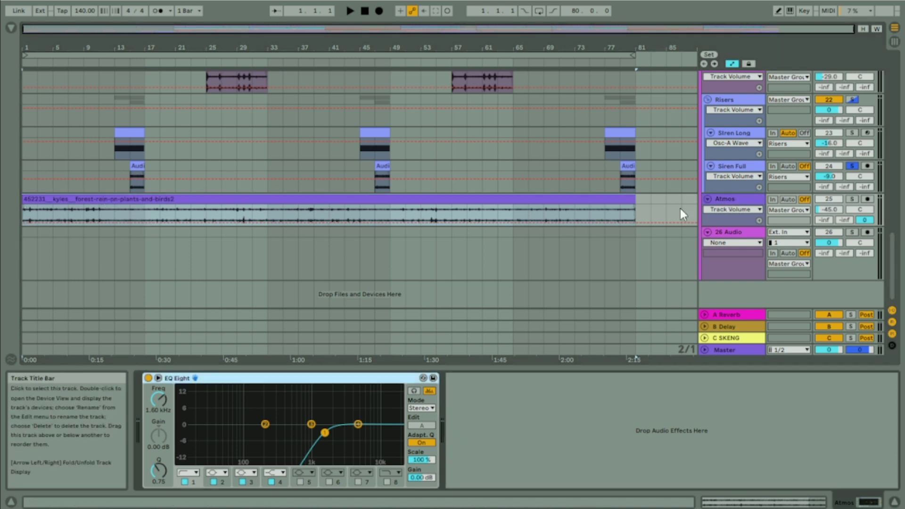
Bypass the Atmos track's EQ Eight, start playback, and reset the track volume to 0 dB.
left_click(149, 378)
key("space")
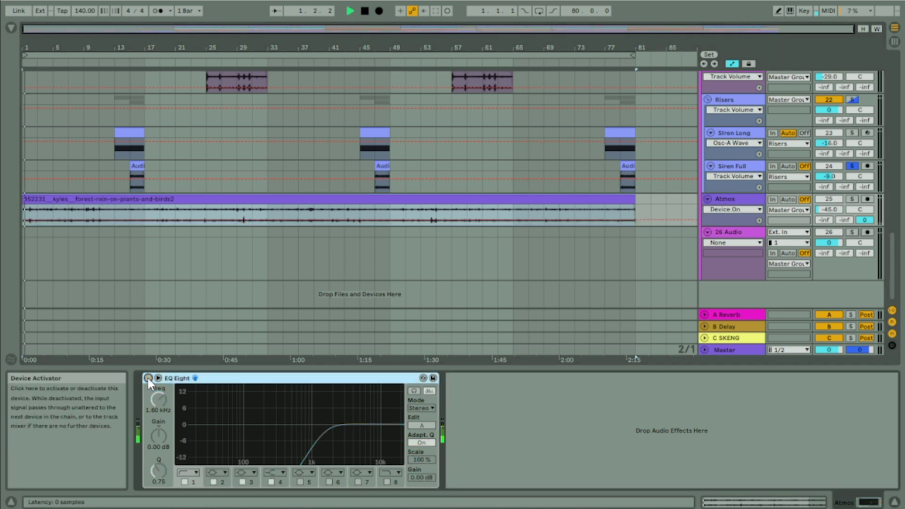
left_click(836, 209)
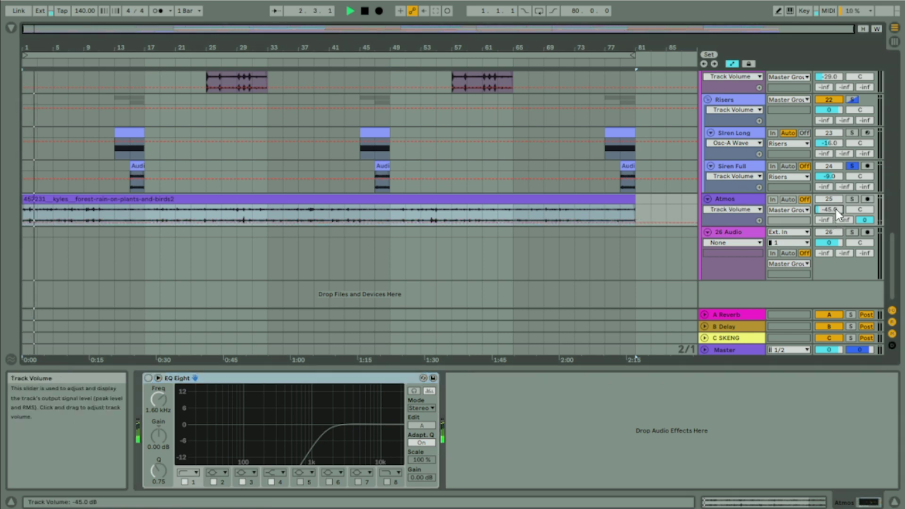
key("Delete")
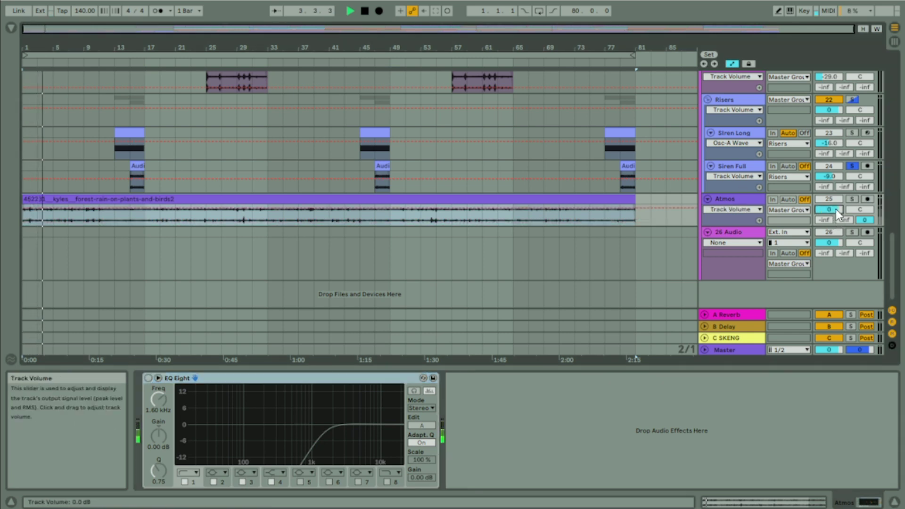
Solo the Atmos track, lower its send to the SKENG return to -inf, and play the clip.
left_click(852, 199)
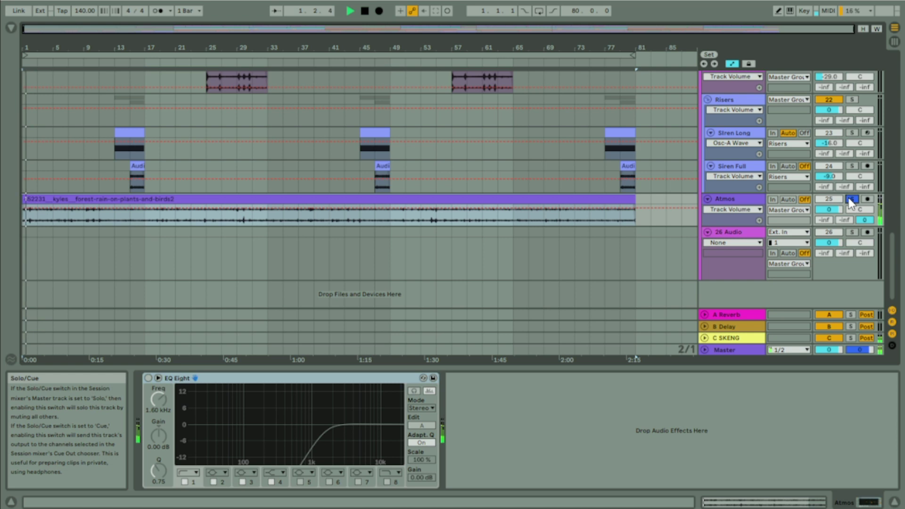
key("space")
left_click_drag(865, 220, 864, 245)
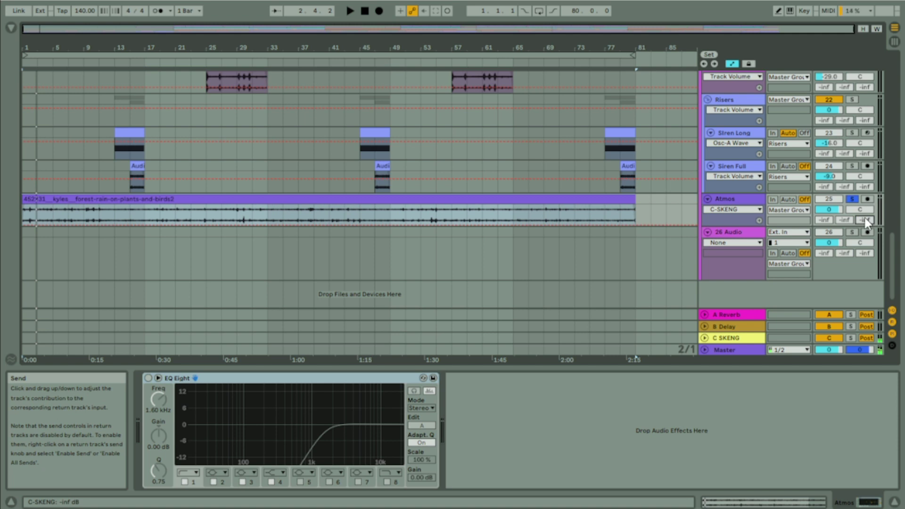
key("space")
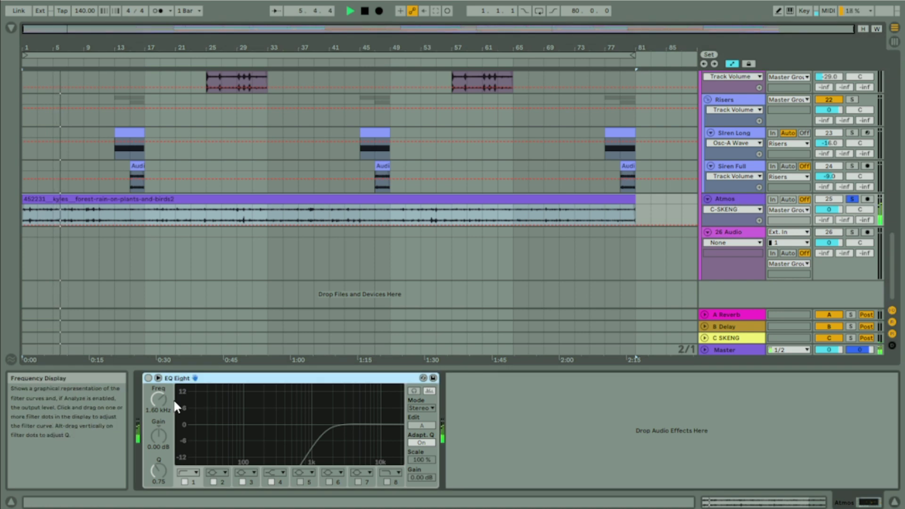
Reactivate the Atmos track's EQ Eight and set the track volume to -45 dB.
left_click(148, 378)
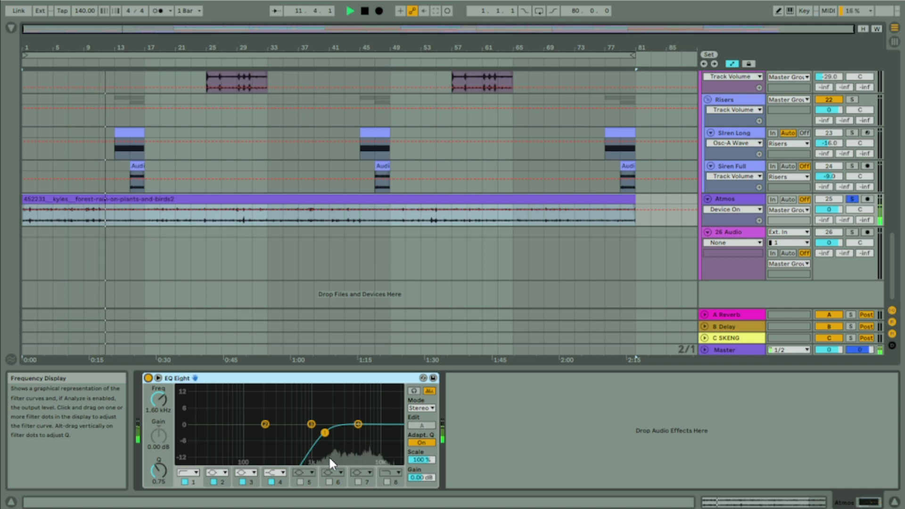
left_click(211, 213)
left_click(646, 214)
left_click_drag(828, 211, 831, 210)
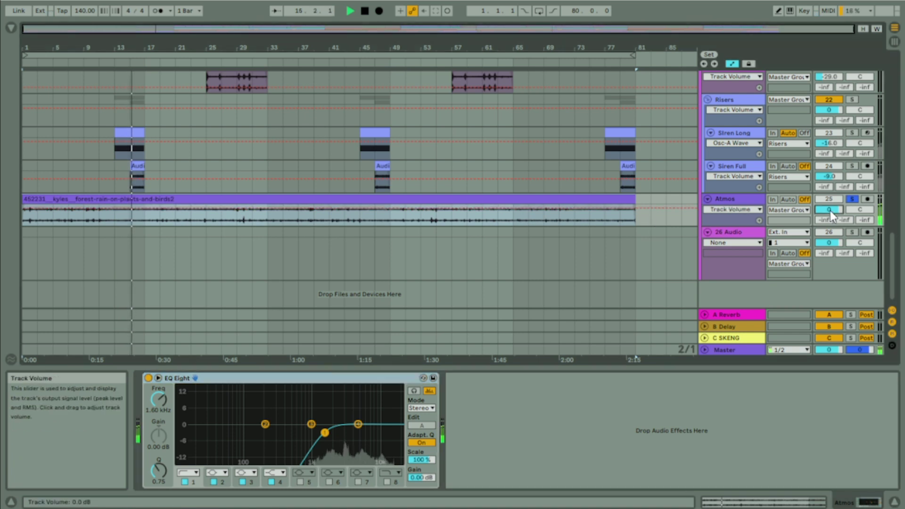
type("-45.")
key("Return")
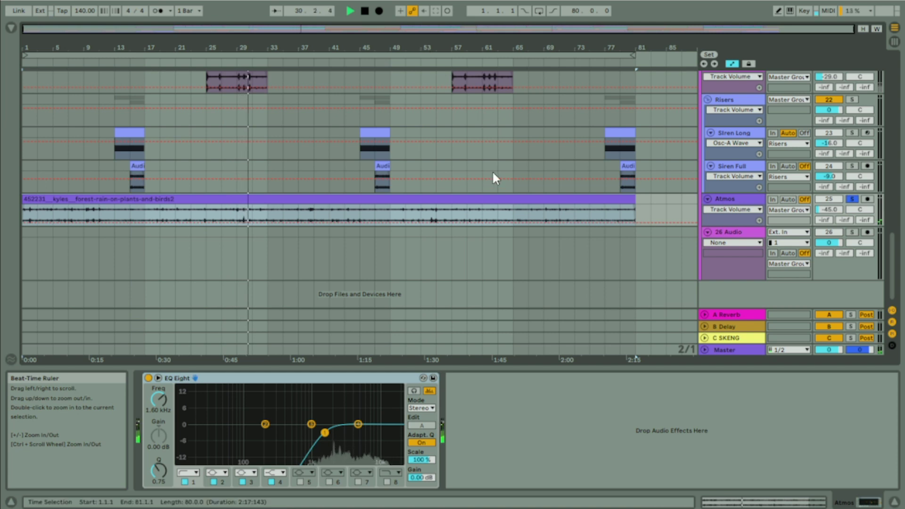
Delete the empty 26 Audio track below Atmos.
mouse_move(890, 250)
left_mouse_down()
mouse_move(889, 233)
mouse_move(900, 258)
left_mouse_up()
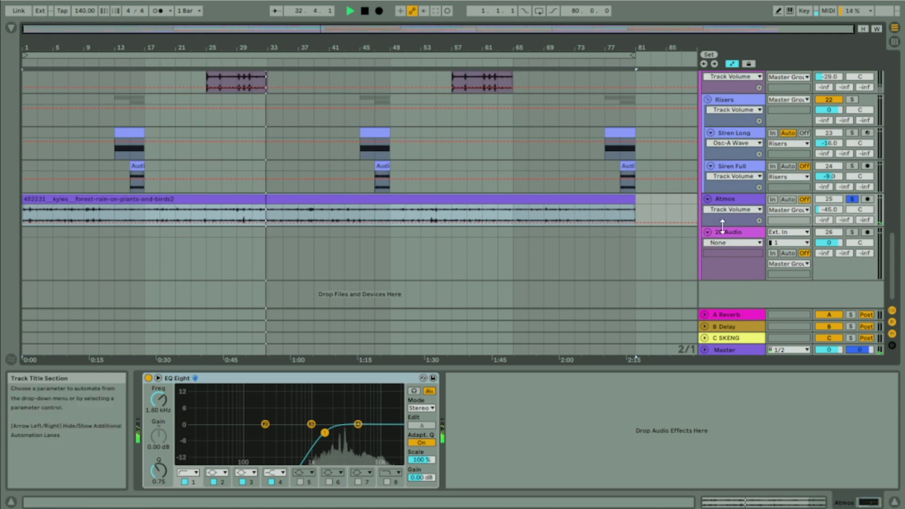
left_click(715, 236)
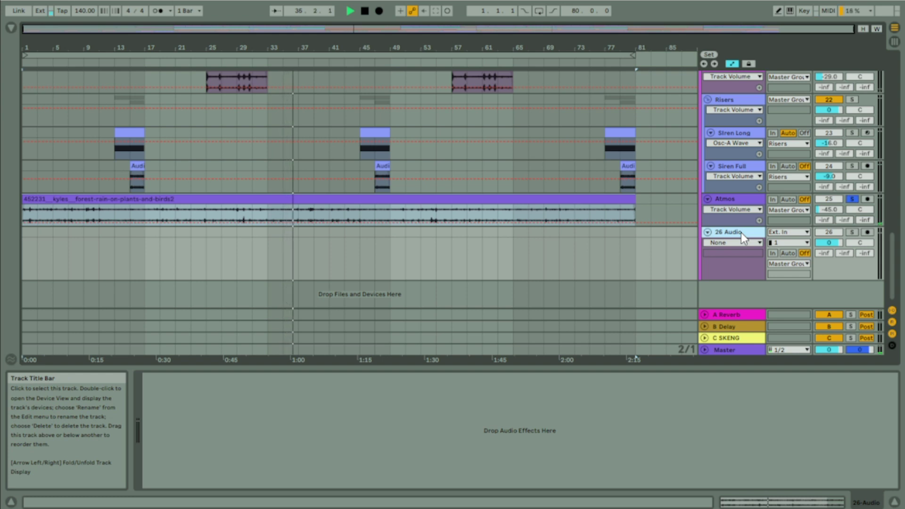
key("Delete")
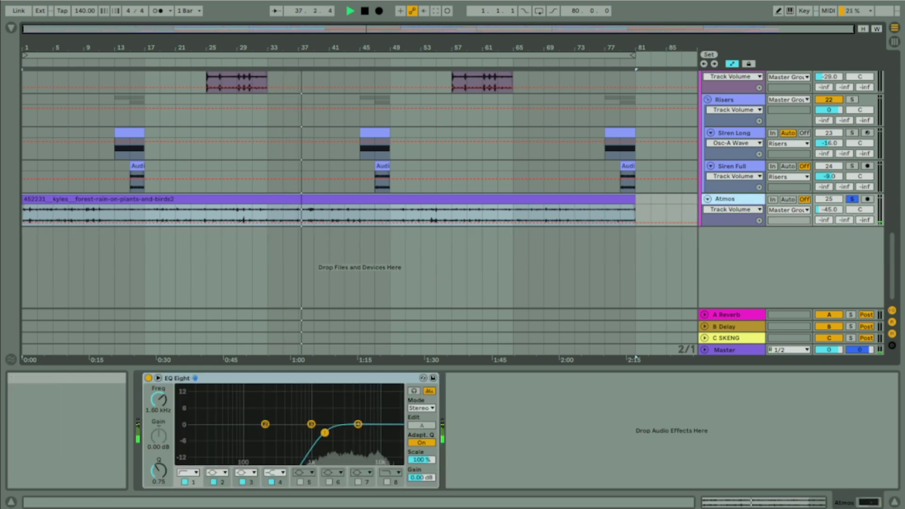
Show the Master track's Bosh Mastering device chain and stop playback.
left_click(895, 502)
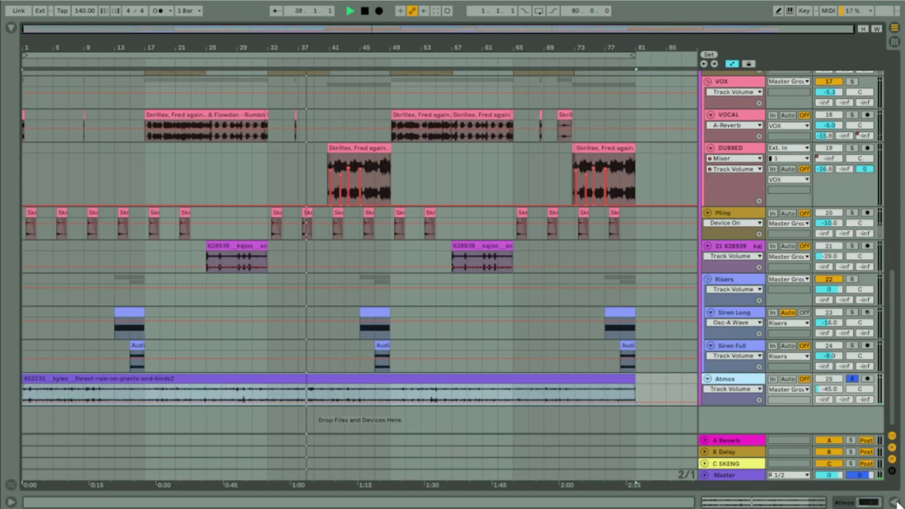
left_click(744, 473)
double_click(745, 474)
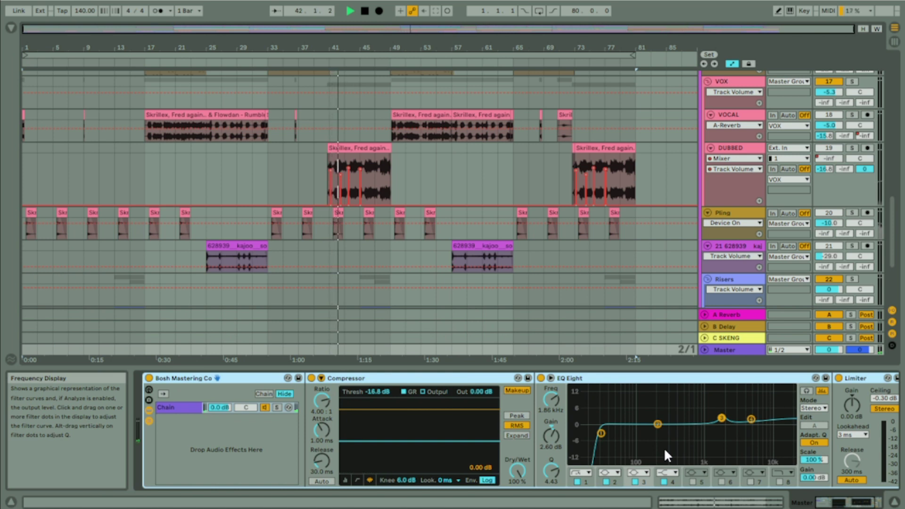
key("space")
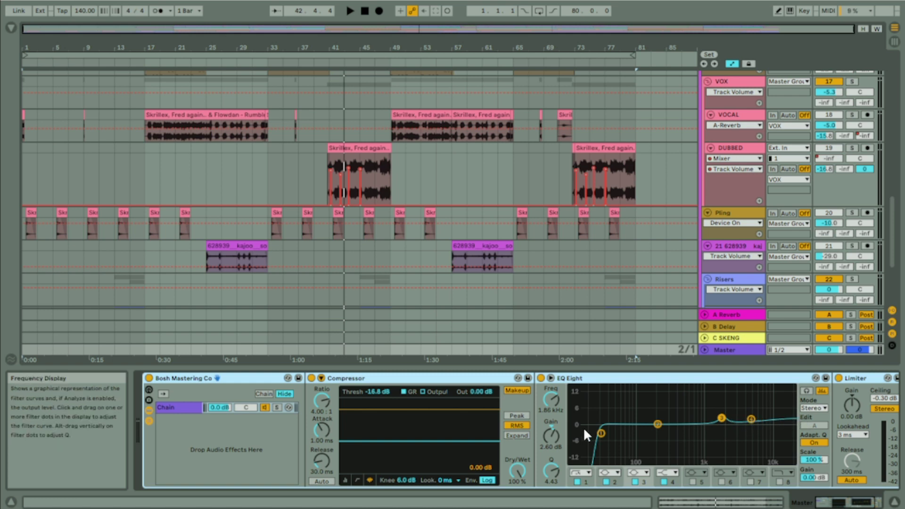
Examine the Master's EQ Eight curve in the enlarged display, and return to the Master Group and Drums tracks.
double_click(598, 415)
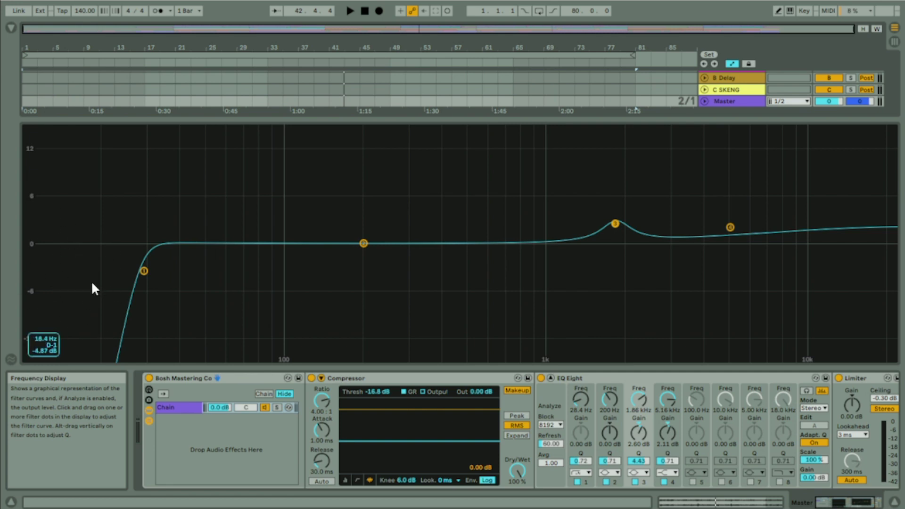
key("Escape")
left_click(390, 187)
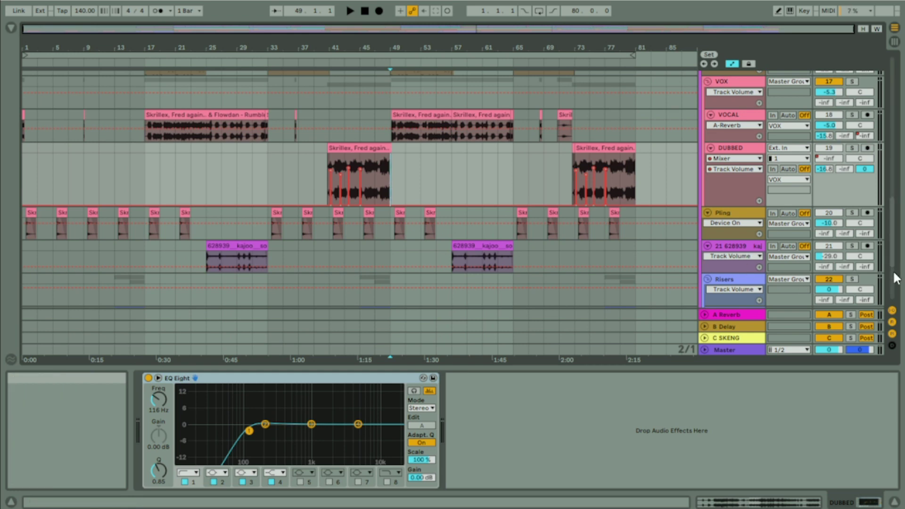
left_click_drag(890, 258, 855, 64)
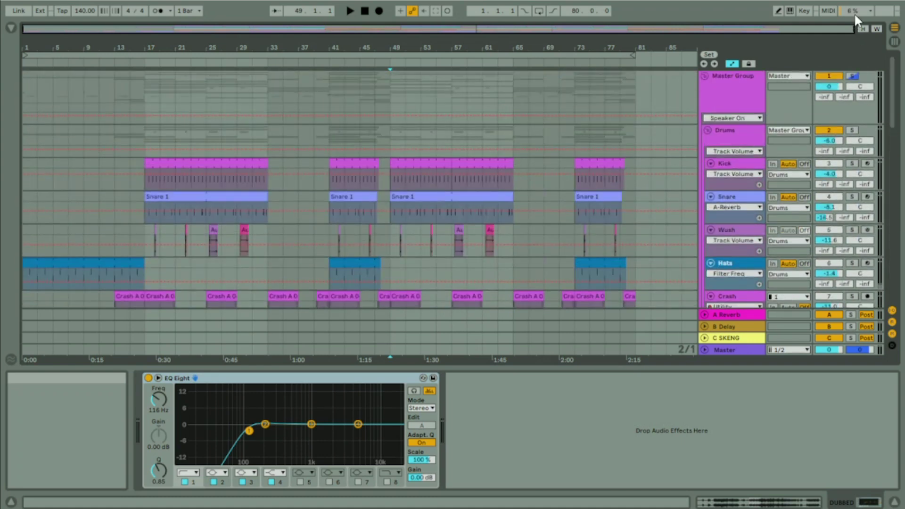